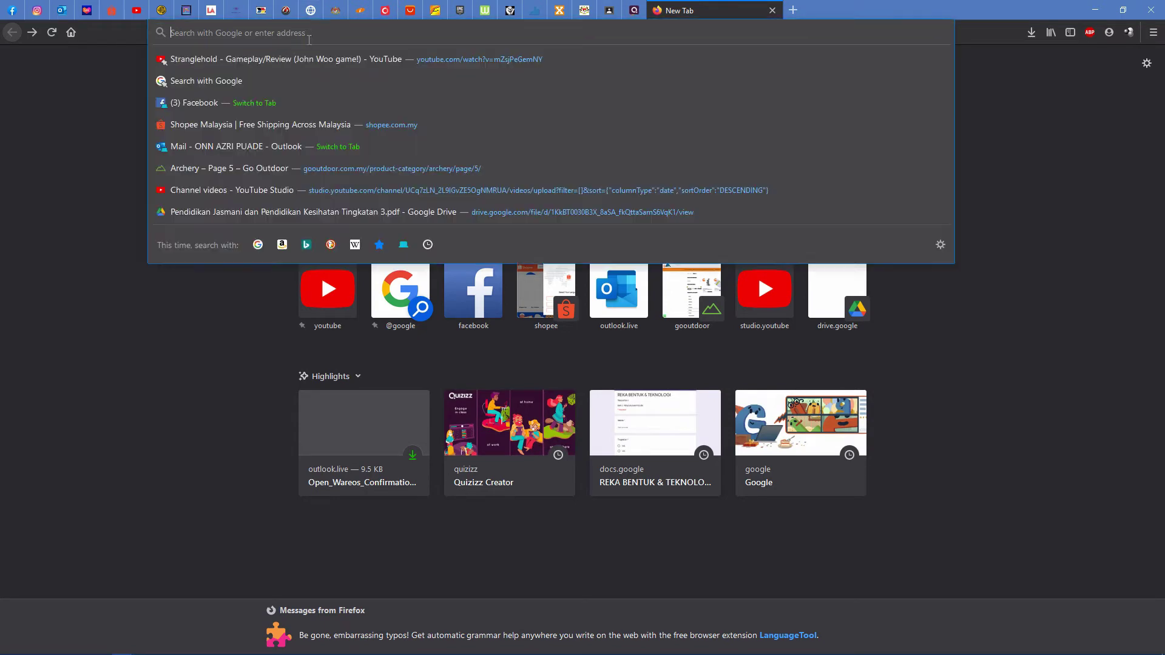
Open the Quizizz site and view the teacher profile with a preview of the PJPK TING 3 - HOKI quiz.
type("quizz")
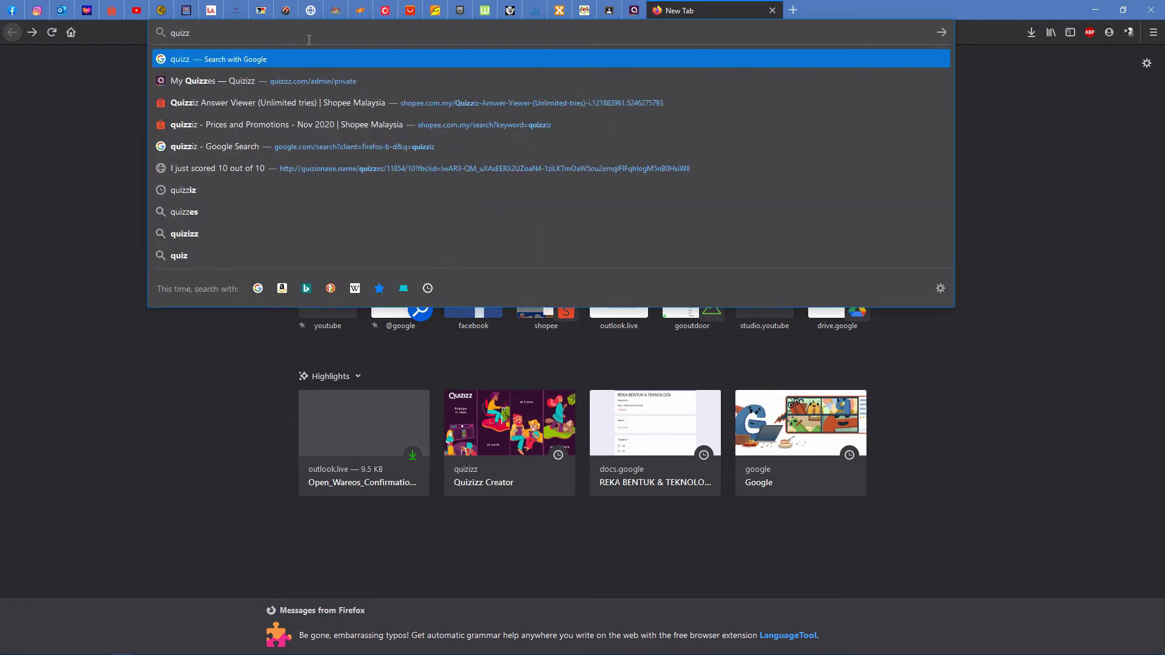
left_click(190, 81)
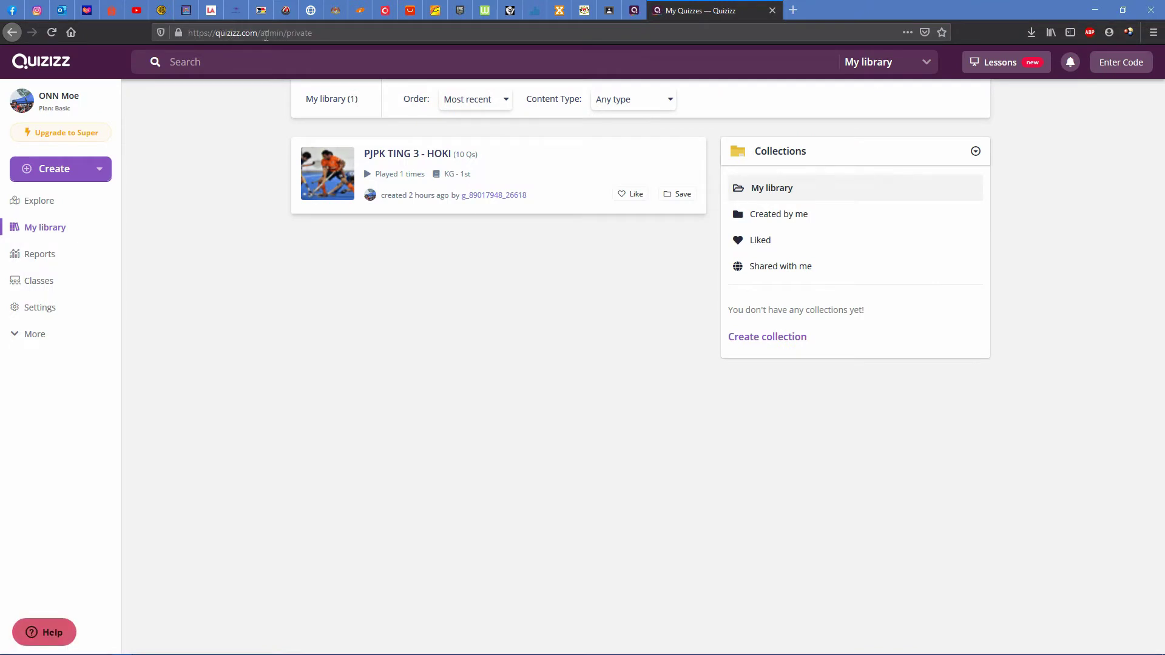
left_click(48, 98)
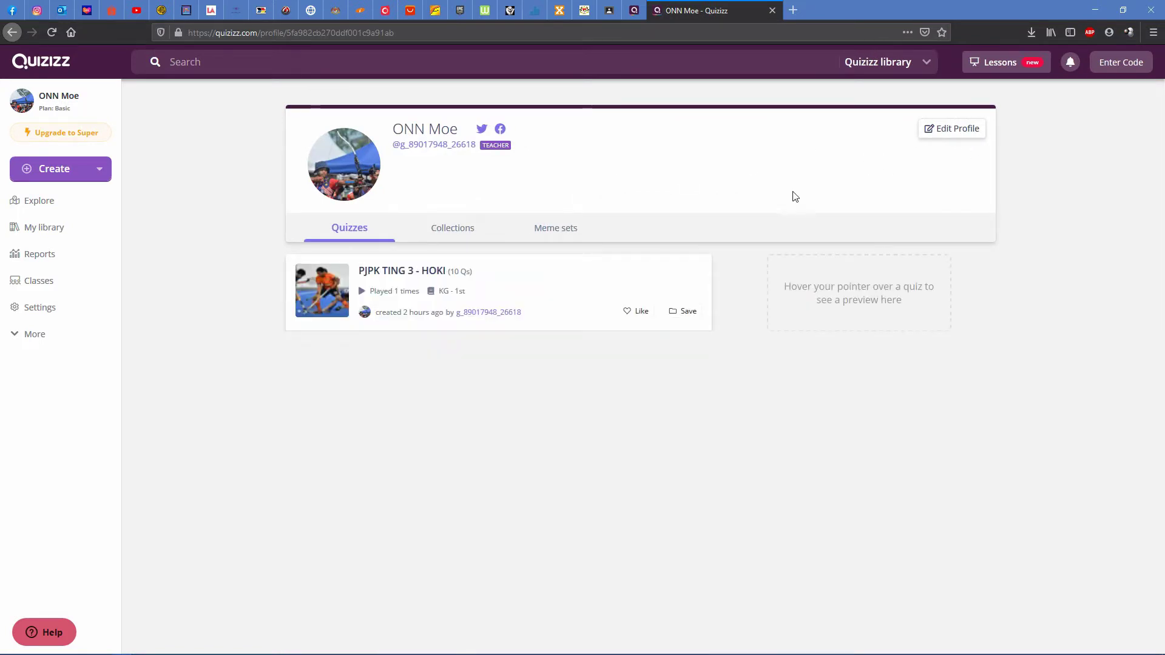
mouse_move(694, 262)
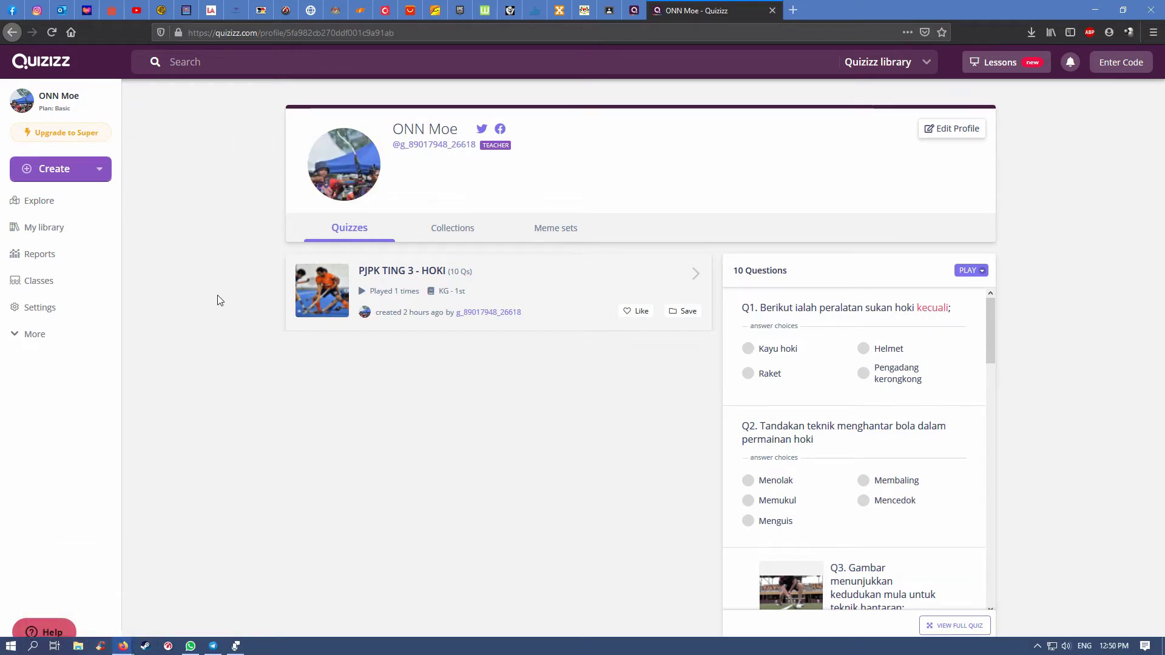
Create a new quiz named "RBT Tingkatan 1 - Pengurusan Projek" with Education as its subject.
left_click(101, 172)
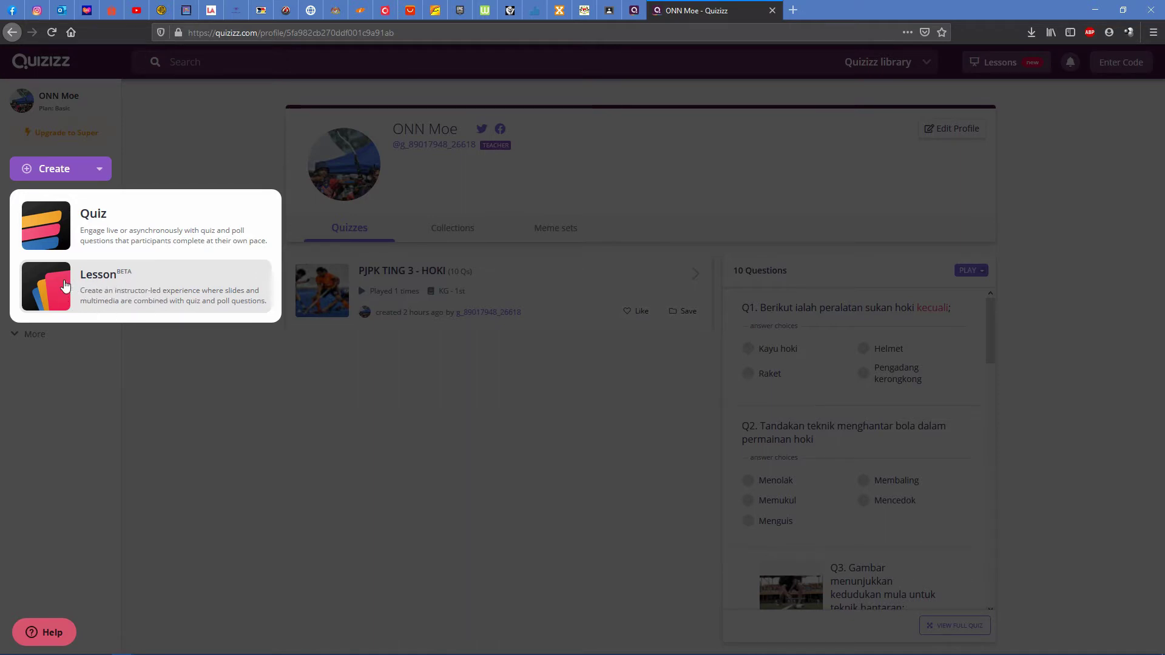
left_click(114, 232)
left_click(501, 156)
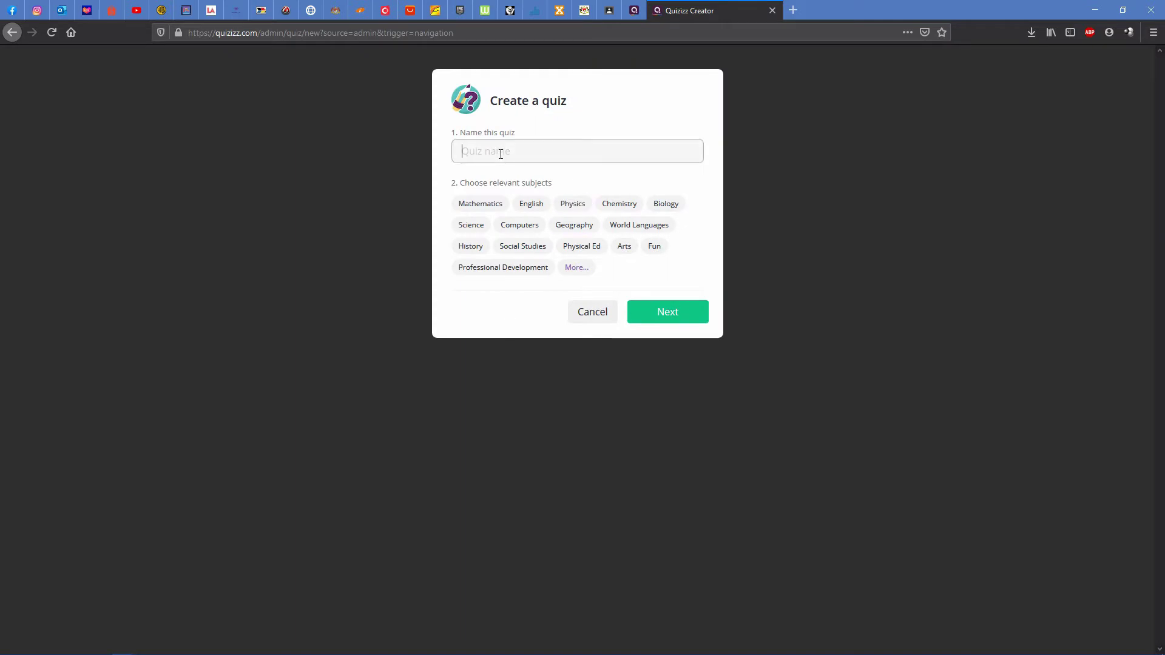
type("RBT Tingkatan 1 - Pengurusan Projek")
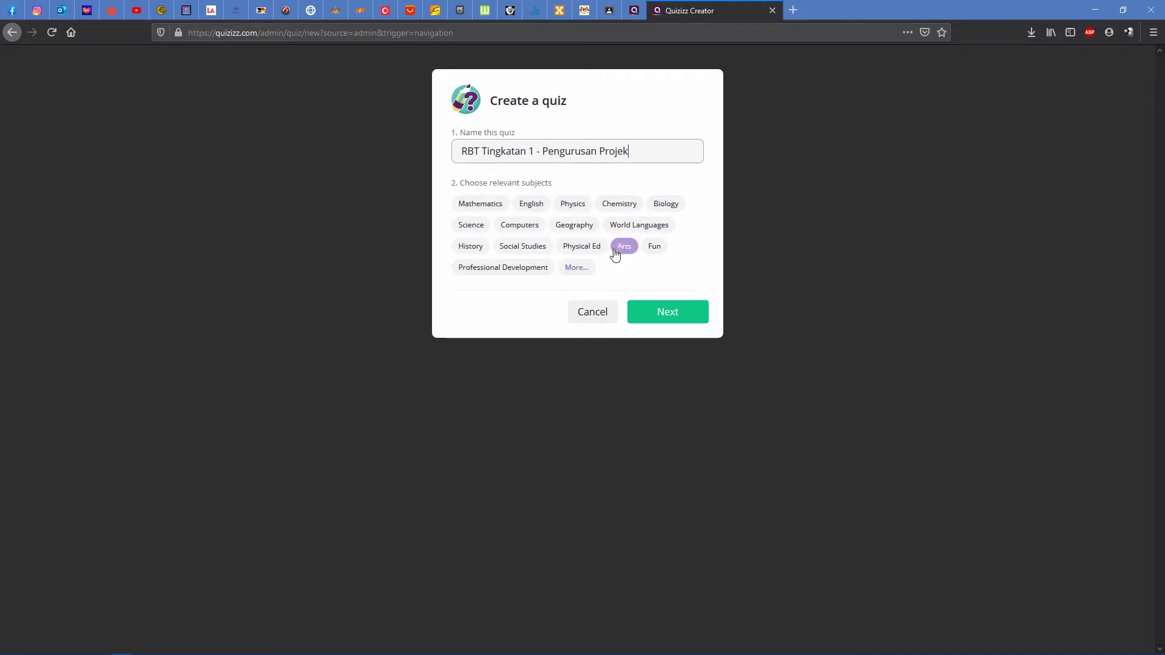
left_click(576, 267)
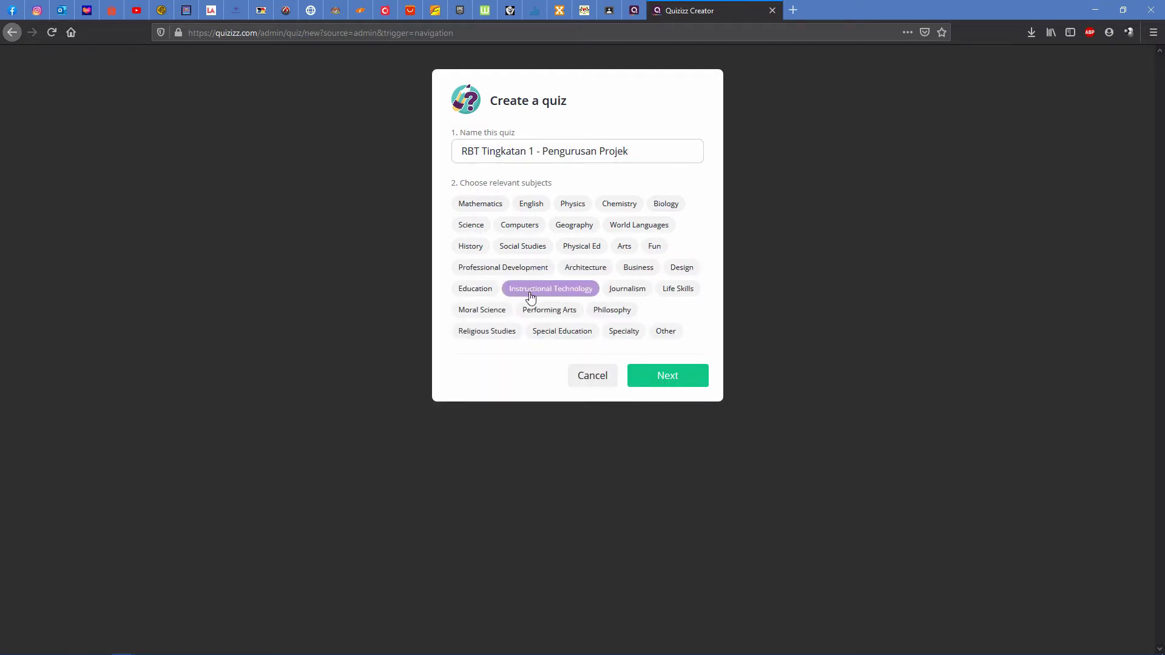
left_click(485, 295)
left_click(657, 376)
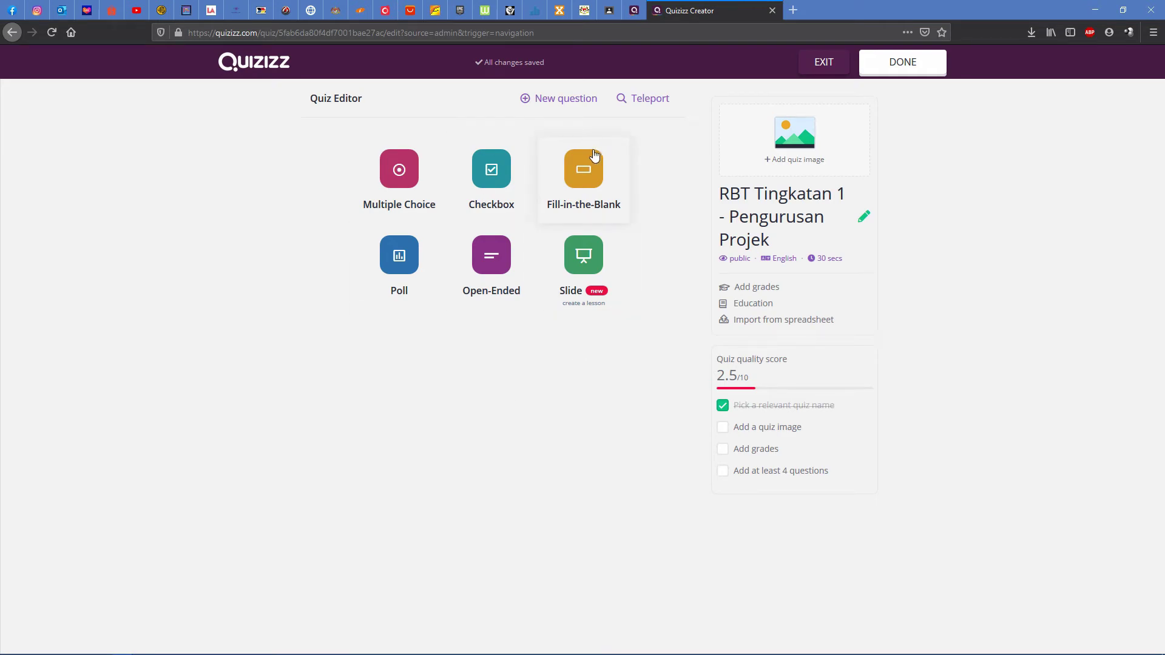
Place the quiz editor side by side with the REKA BENTUK & TEKNOLOGI form and review the form's opening questions.
key("super+Left")
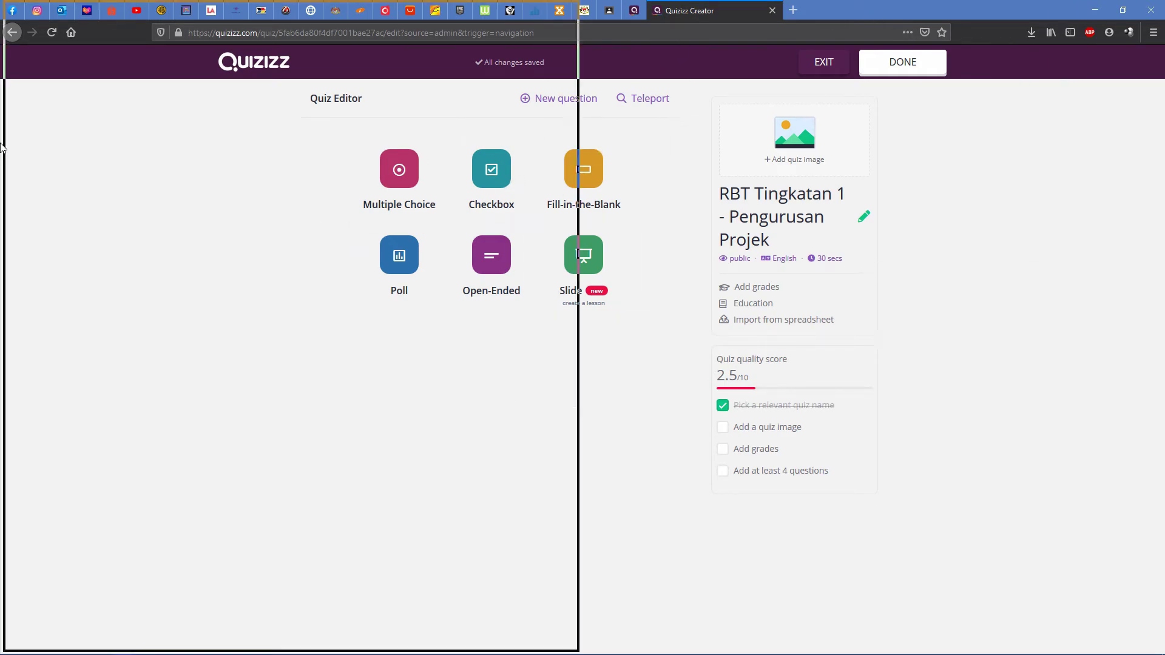
left_click(738, 455)
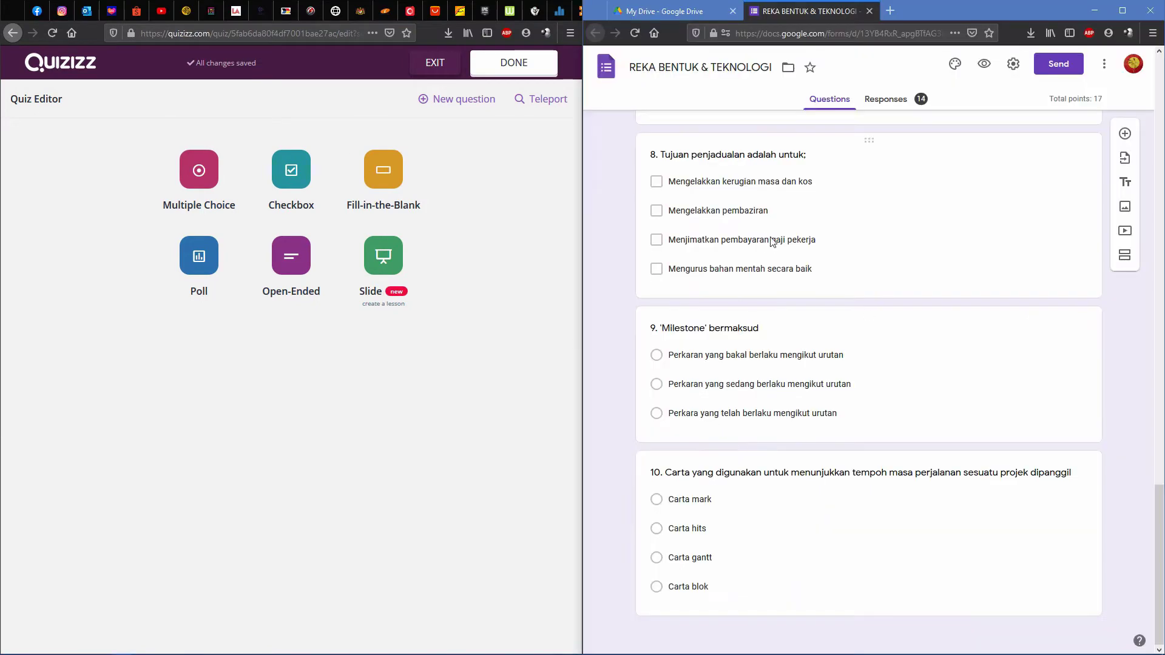
scroll(835, 307, "up", 20)
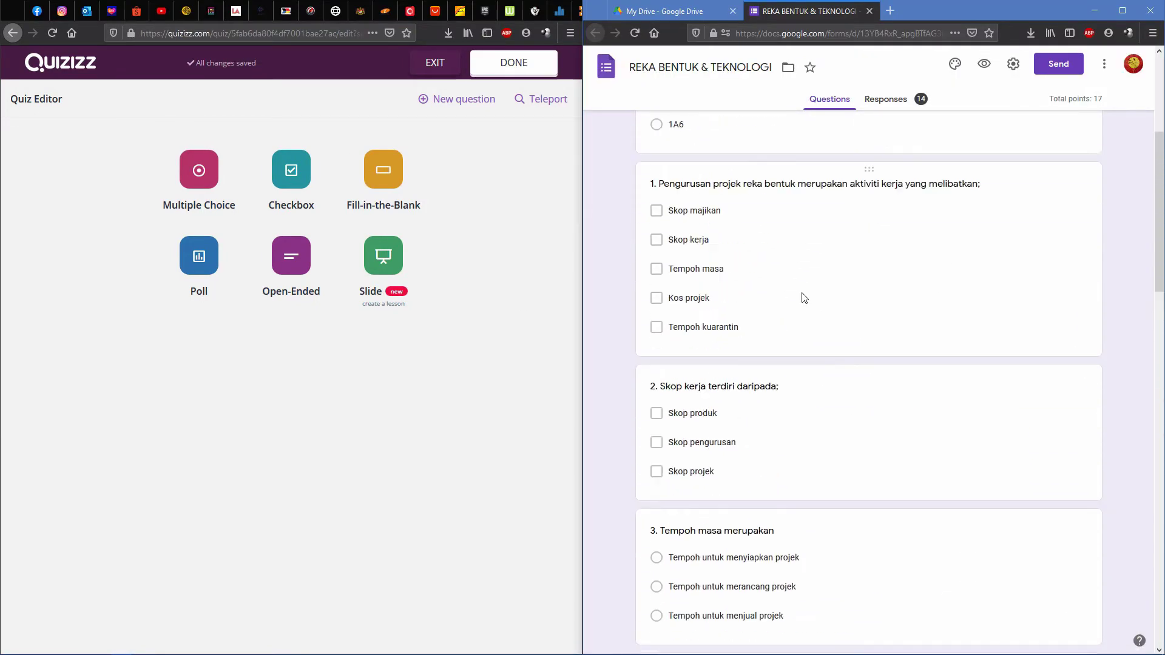
scroll(804, 298, "up", 5)
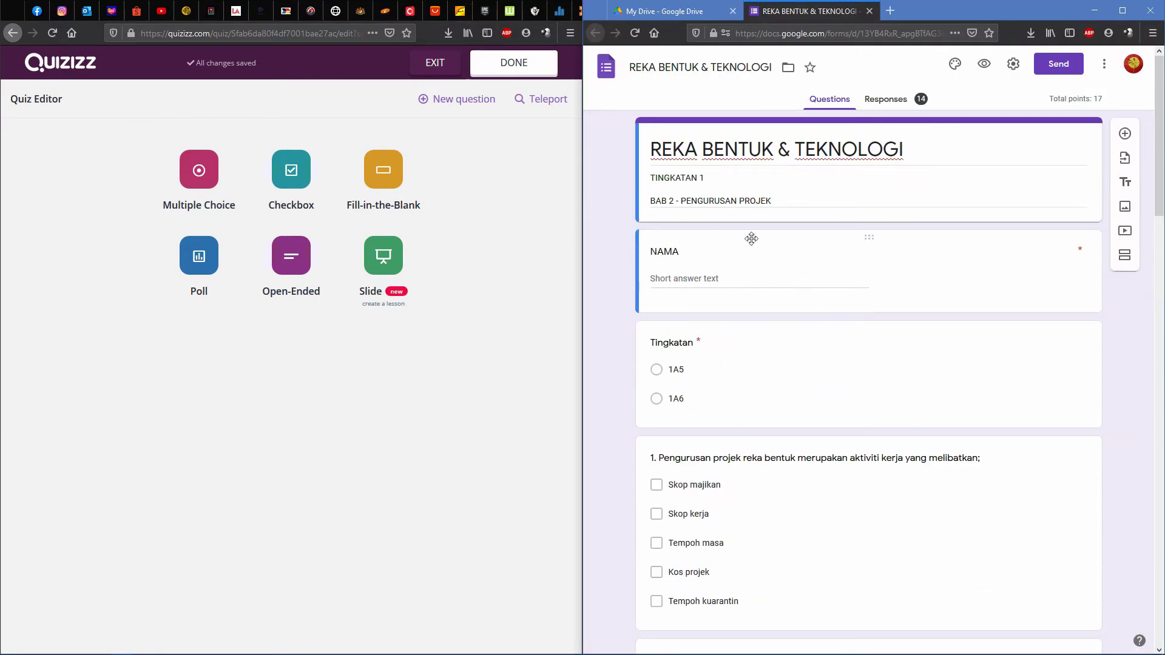
scroll(704, 270, "down", 3)
scroll(704, 267, "down", 2)
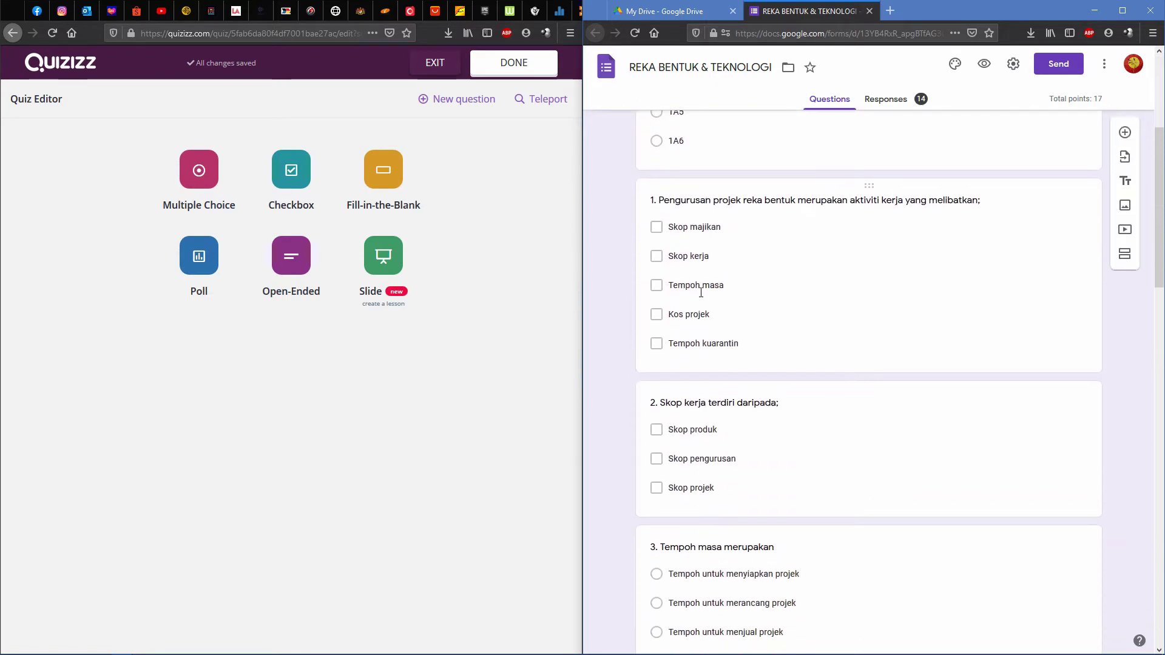
scroll(671, 278, "up", 2)
scroll(1071, 176, "down", 2)
scroll(1099, 287, "up", 1)
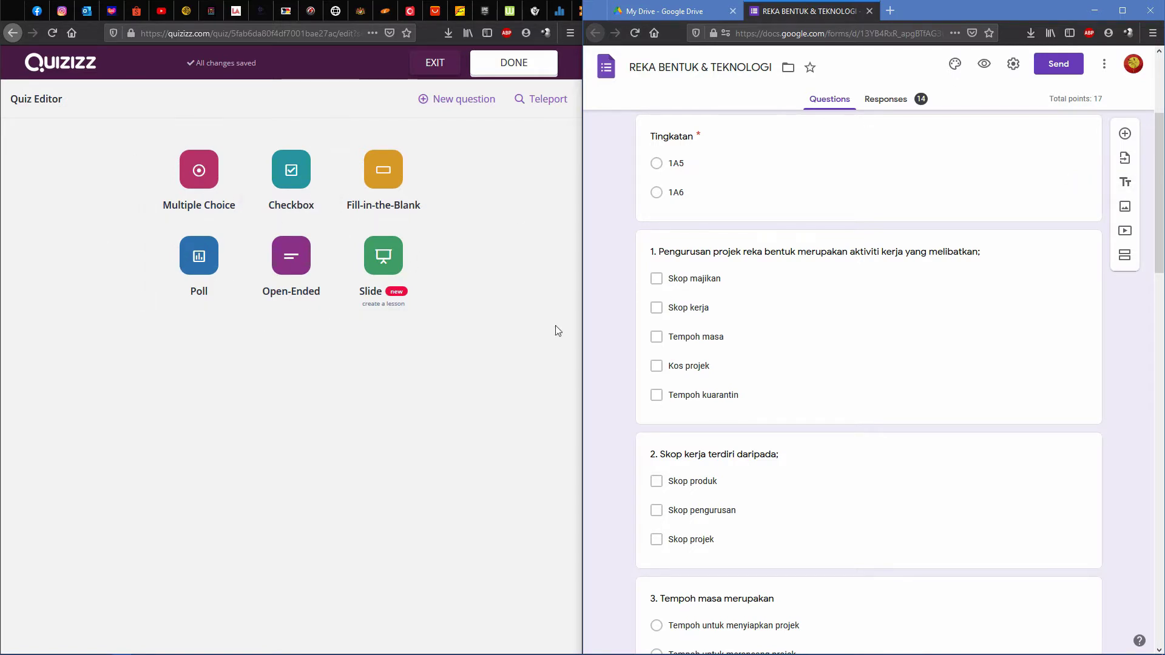
scroll(800, 377, "up", 2)
scroll(801, 376, "down", 3)
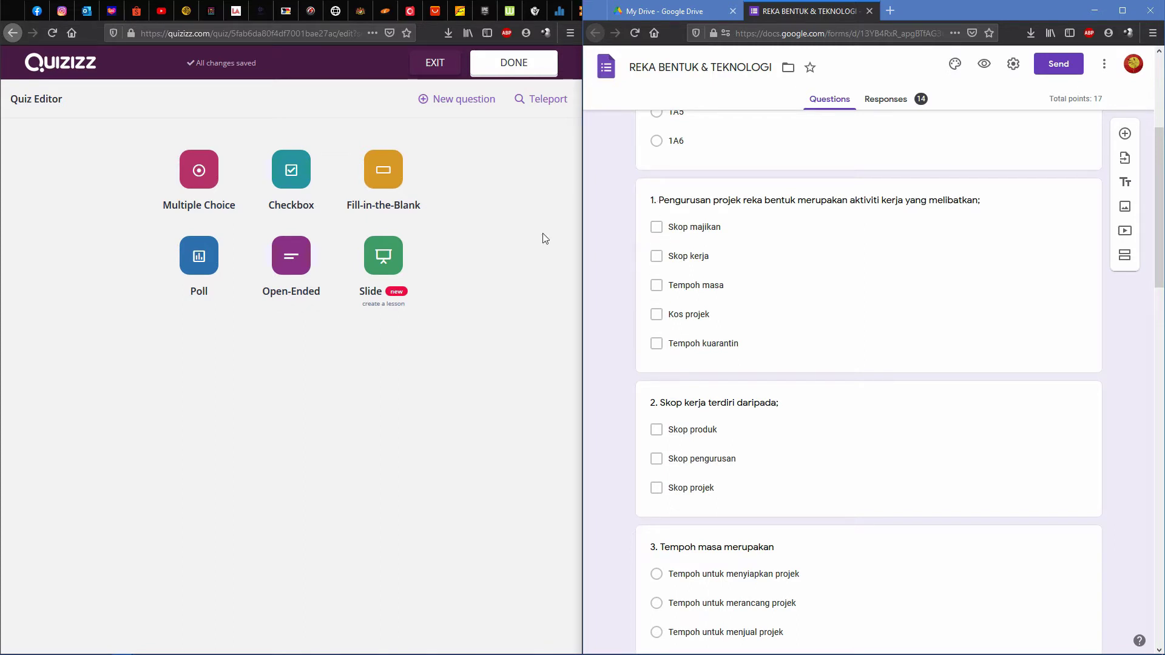
Add a Checkbox question with the text "1, Pengurusan projek reka bentuk merupakan aktiviti kerja yang melibatkan;".
left_click(290, 171)
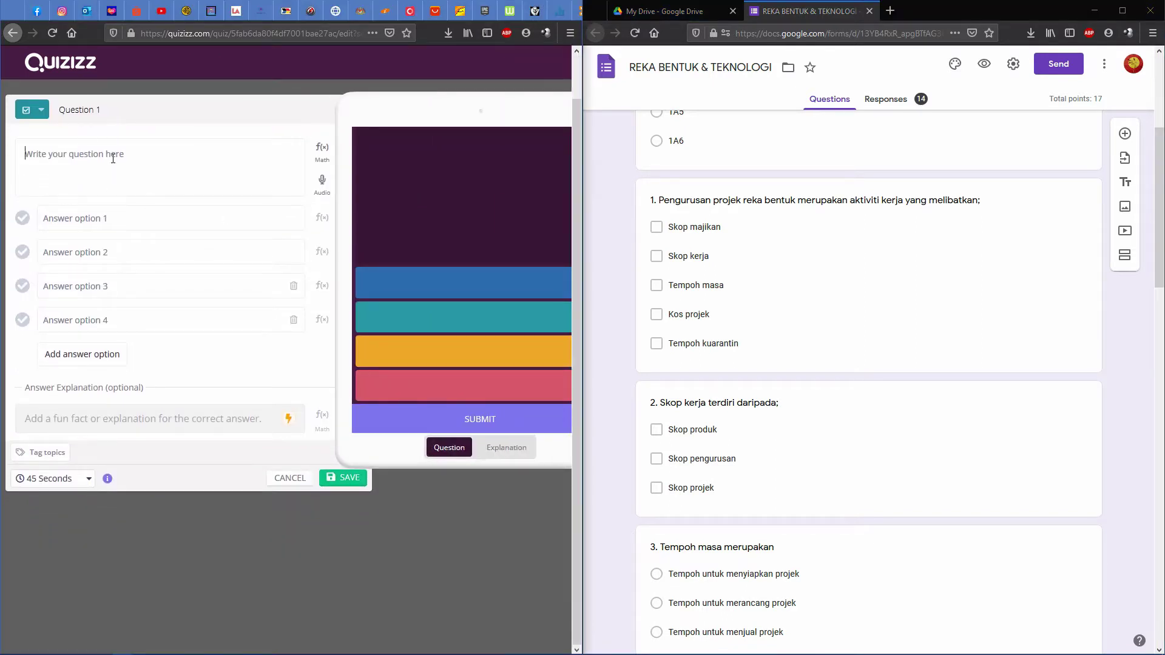
left_click(113, 158)
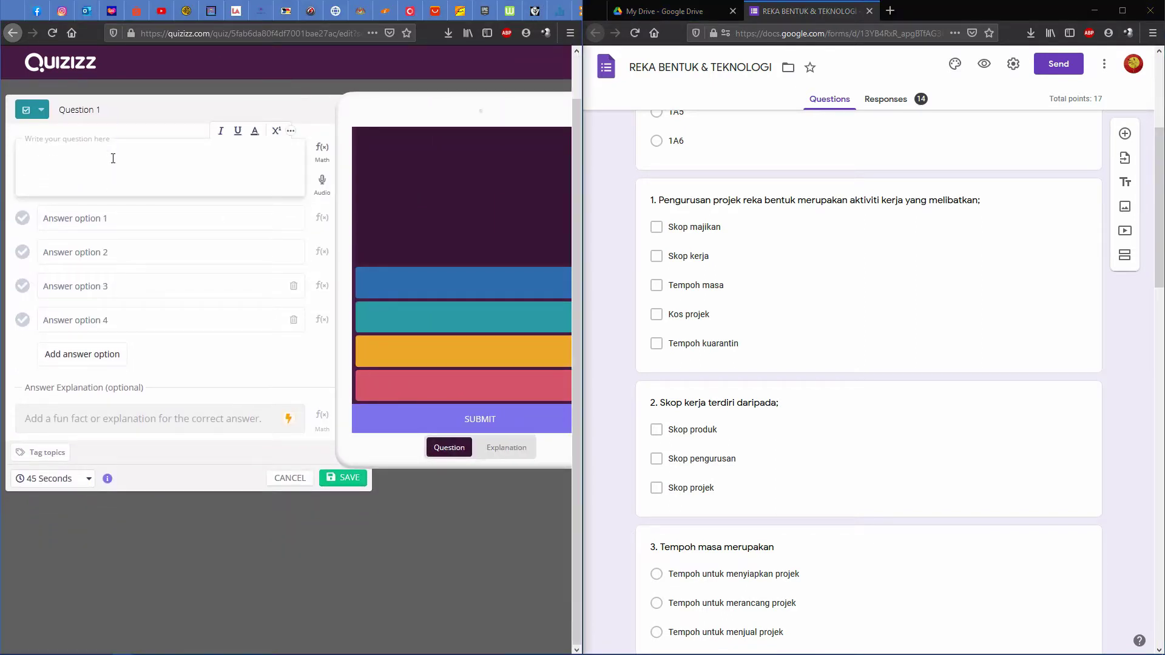
type("1, Pengurusan pro")
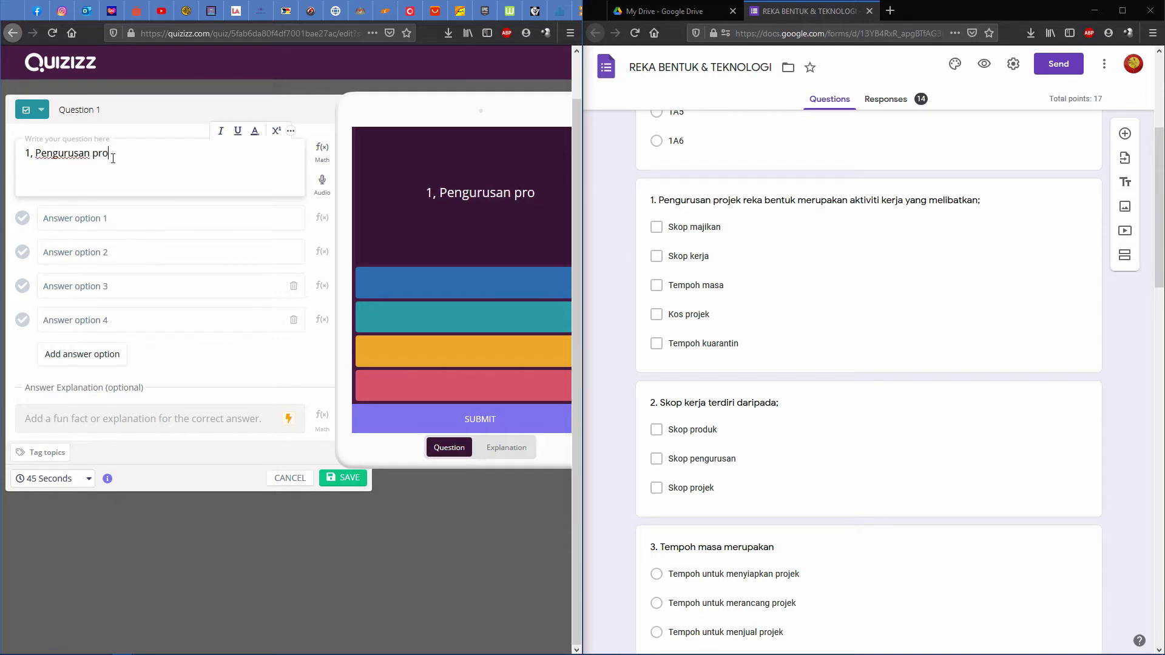
type("jek reka bentuk ")
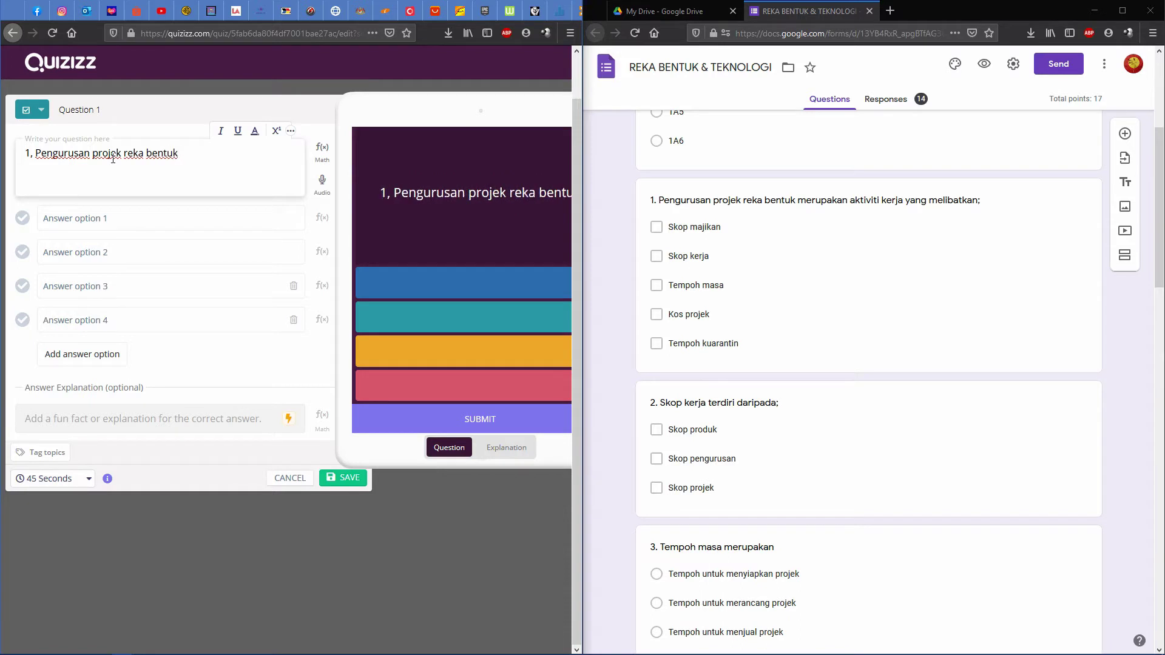
type("merupakan")
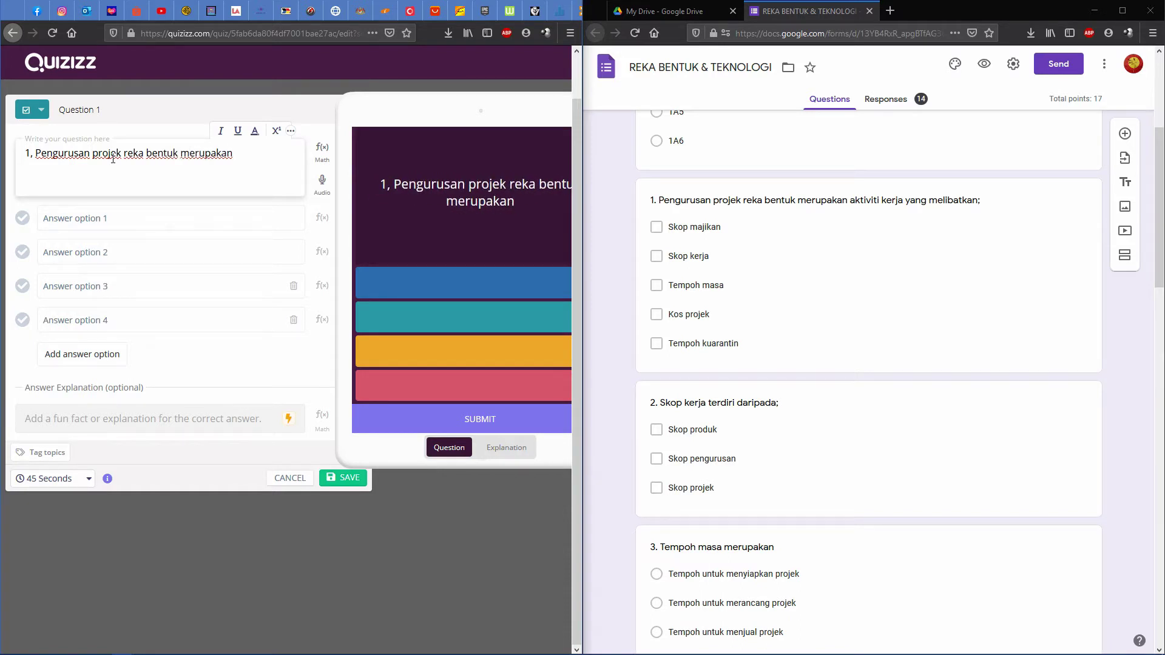
type(" aktiviti kerja")
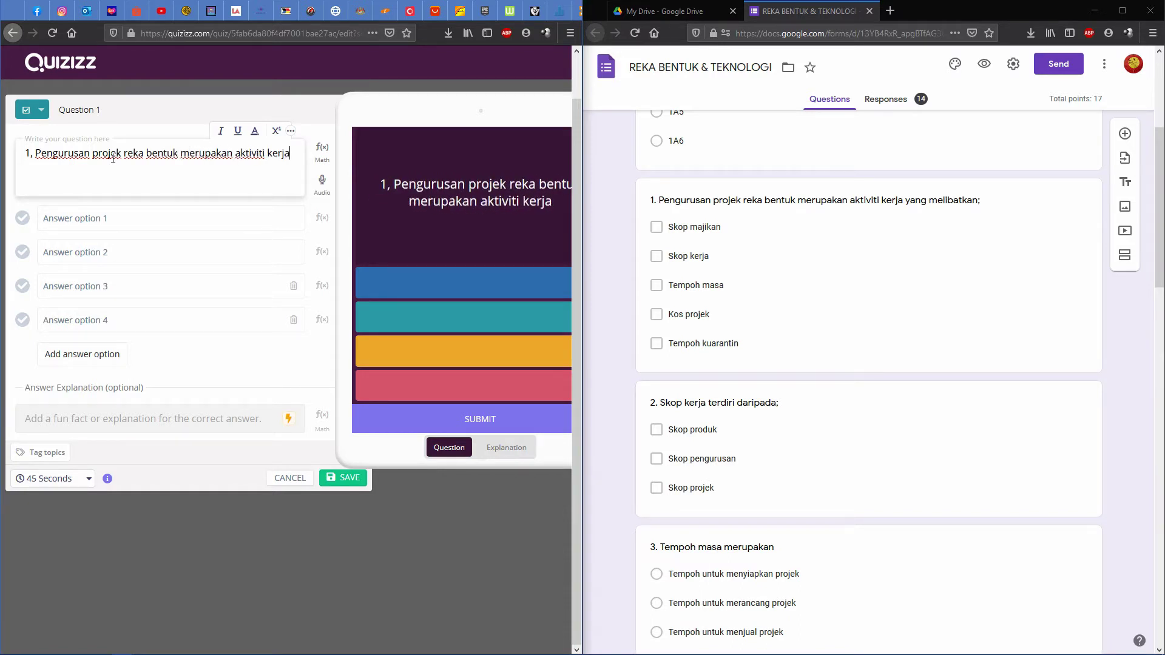
type(" yang melib")
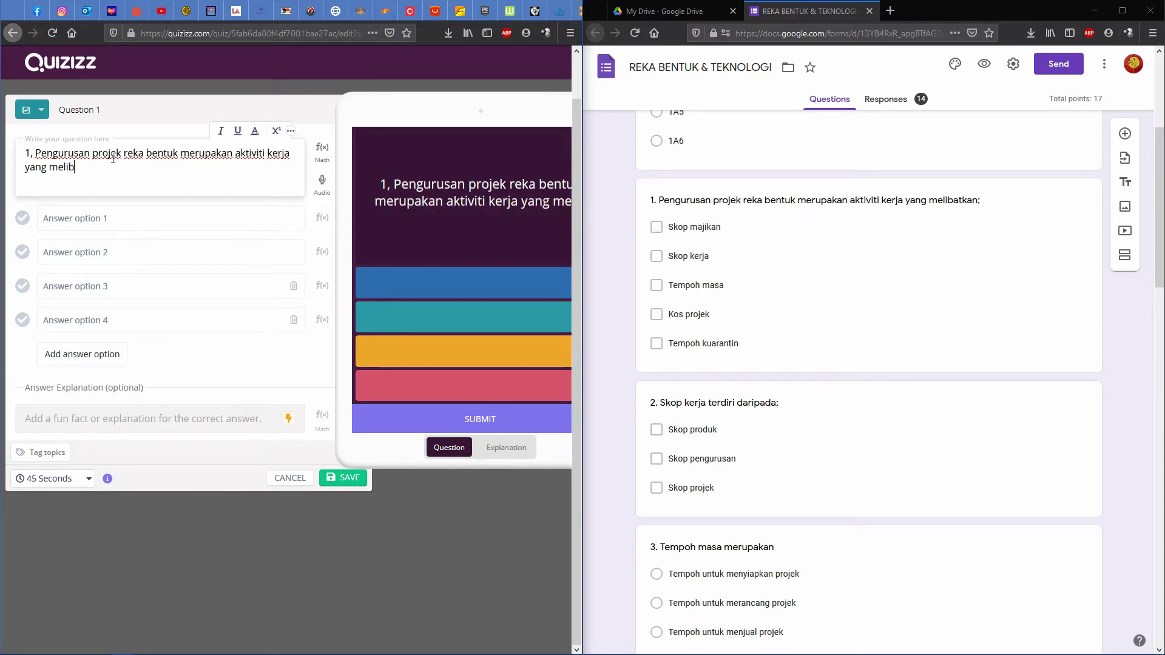
type("atkan;")
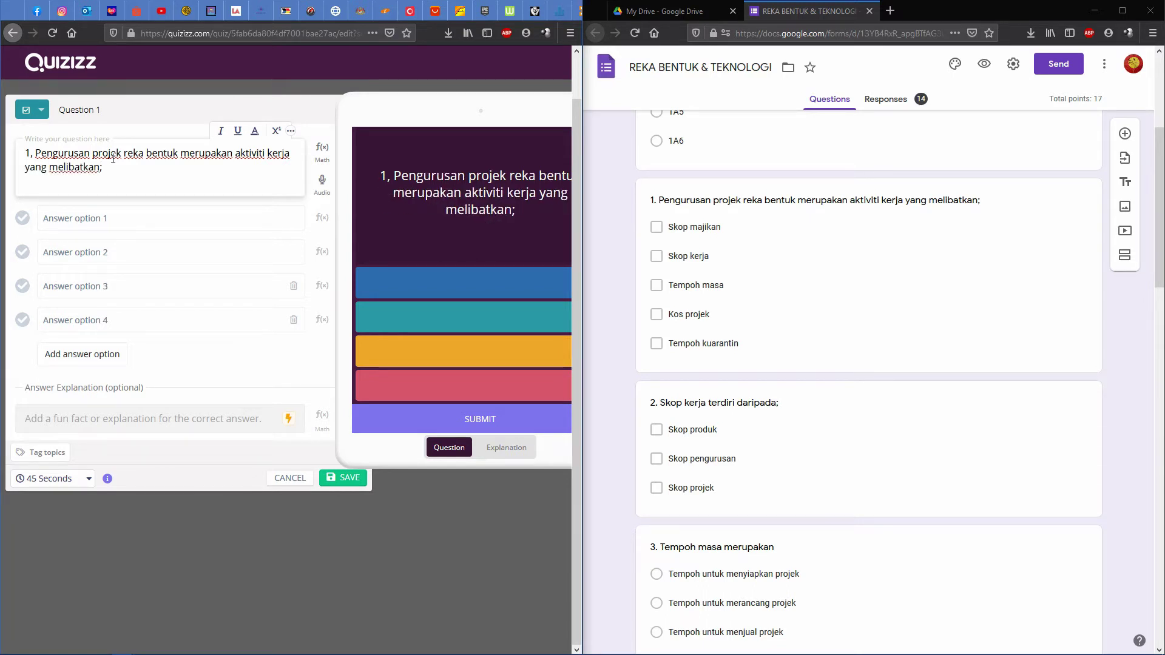
Fill the first four answer options with "Skop majikan", "Skop kerja", "Tempoh masa" and "Kos projek".
left_click(71, 217)
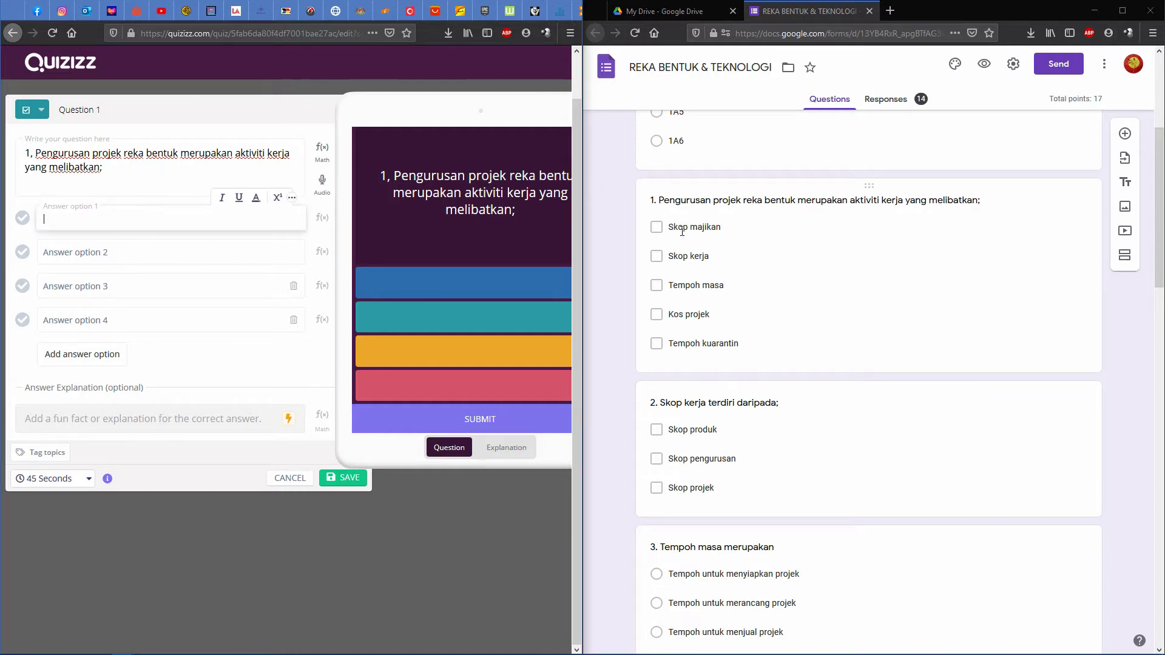
type("Skop majikan")
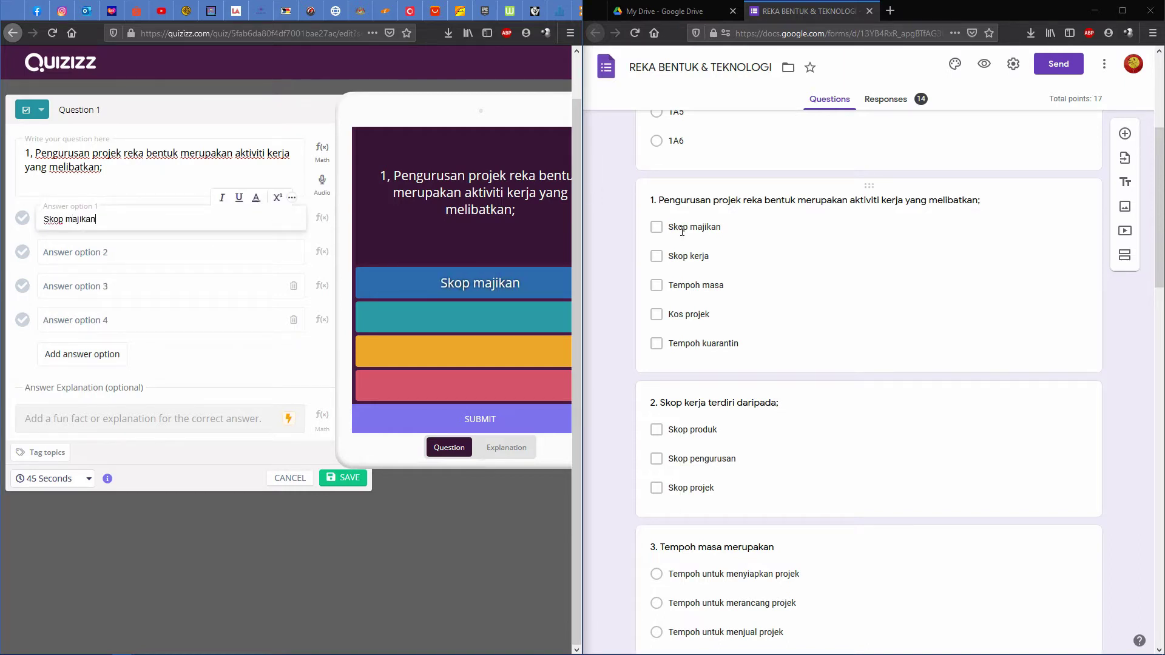
key("Tab")
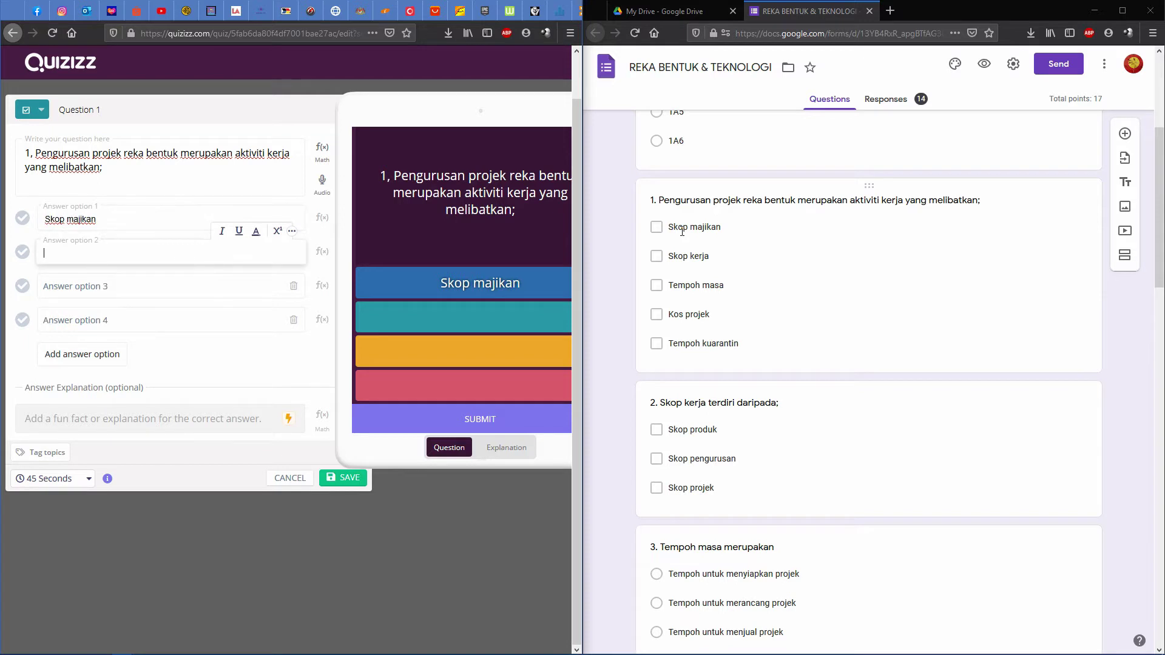
type("Skop kerja")
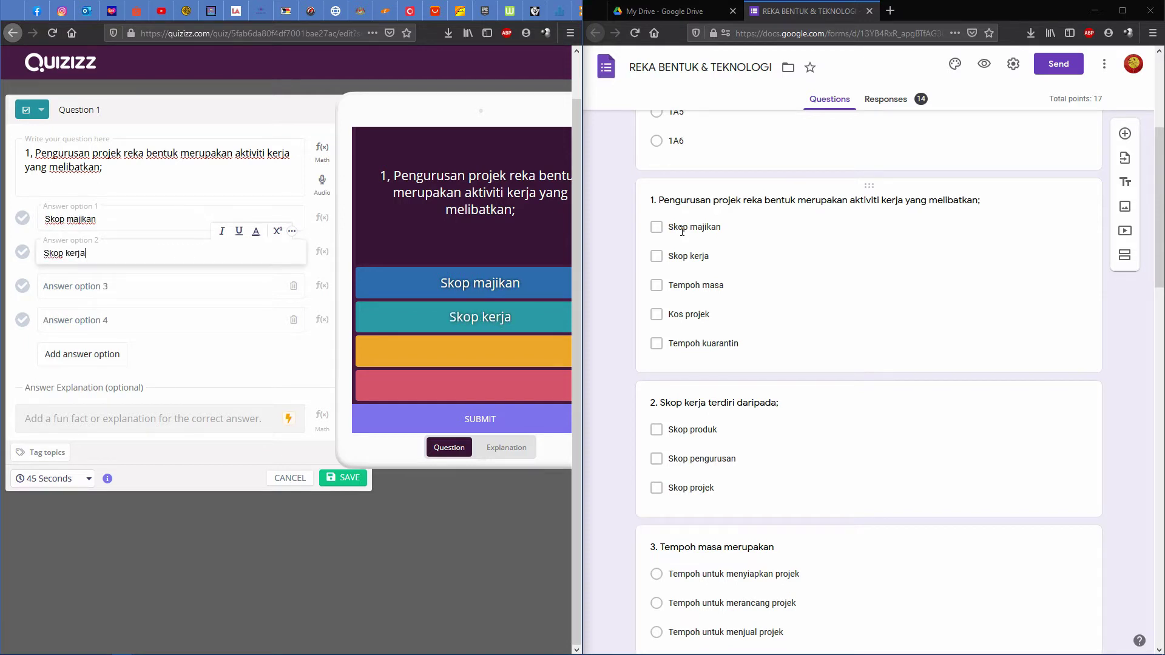
key("Tab")
type("Tempoh ma")
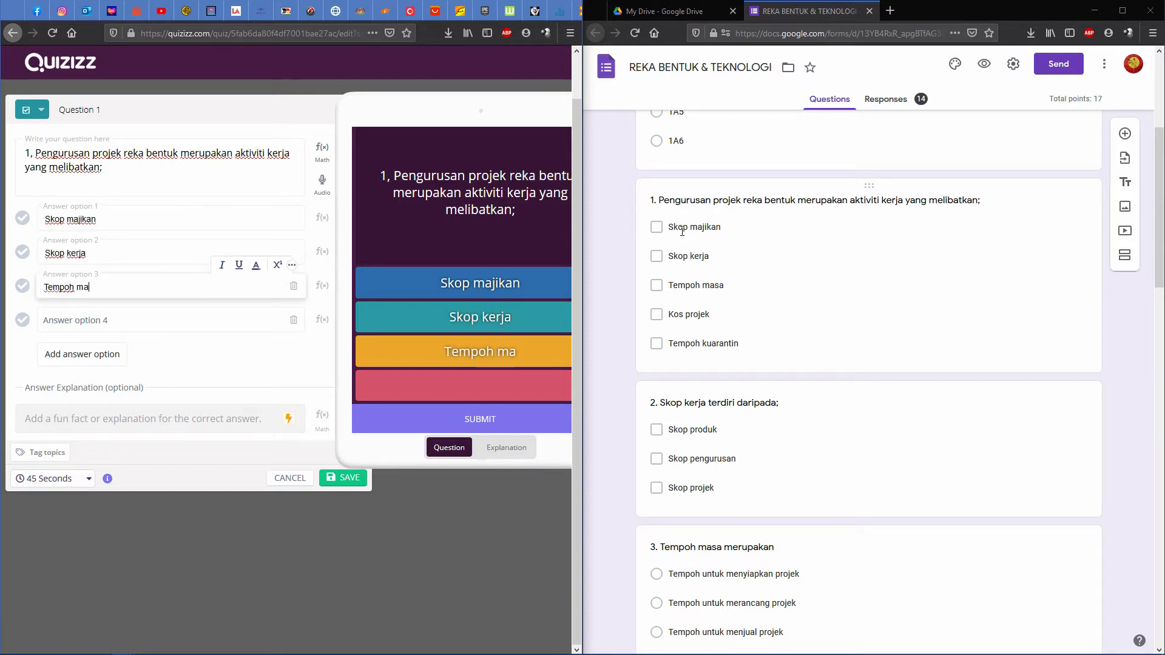
type("sa")
key("Tab")
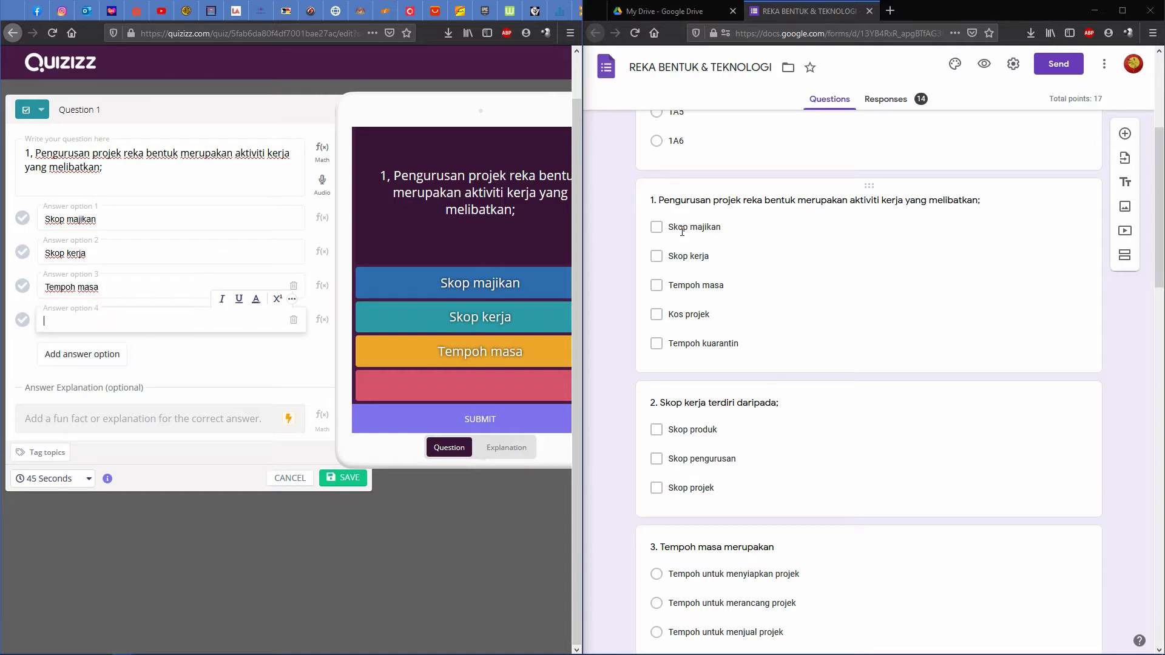
type("Kos projek")
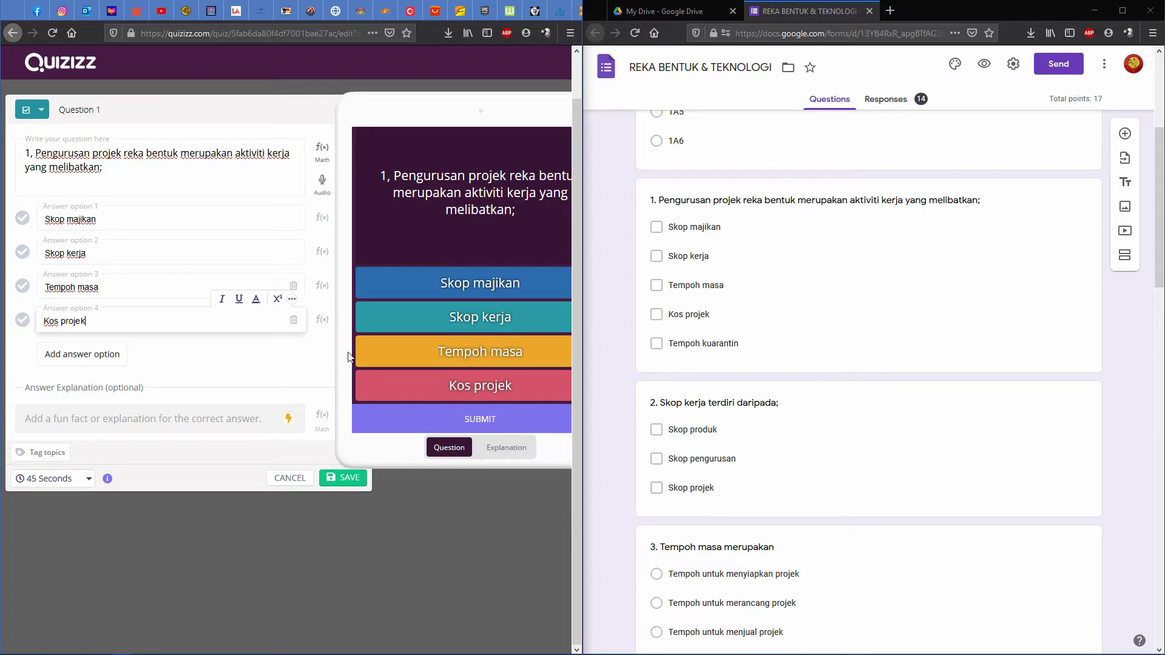
Add a fifth answer option reading "Tempoh kuarantin".
left_click(119, 367)
left_click(86, 355)
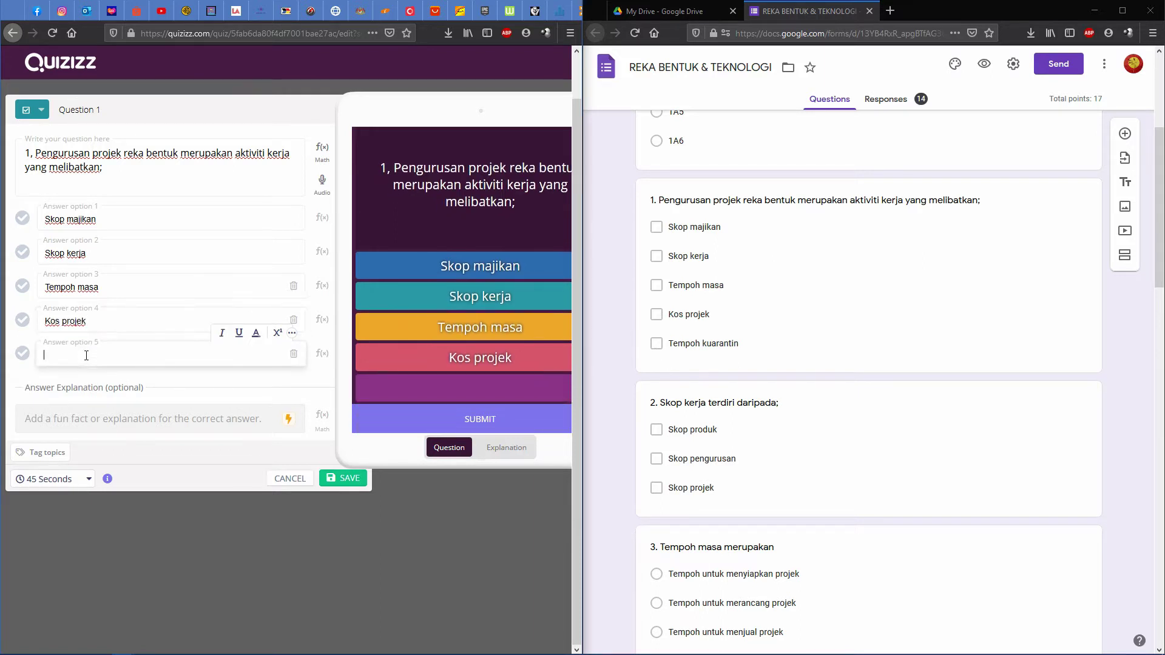
type("Tempohj")
key("BackSpace")
type("kuarantin")
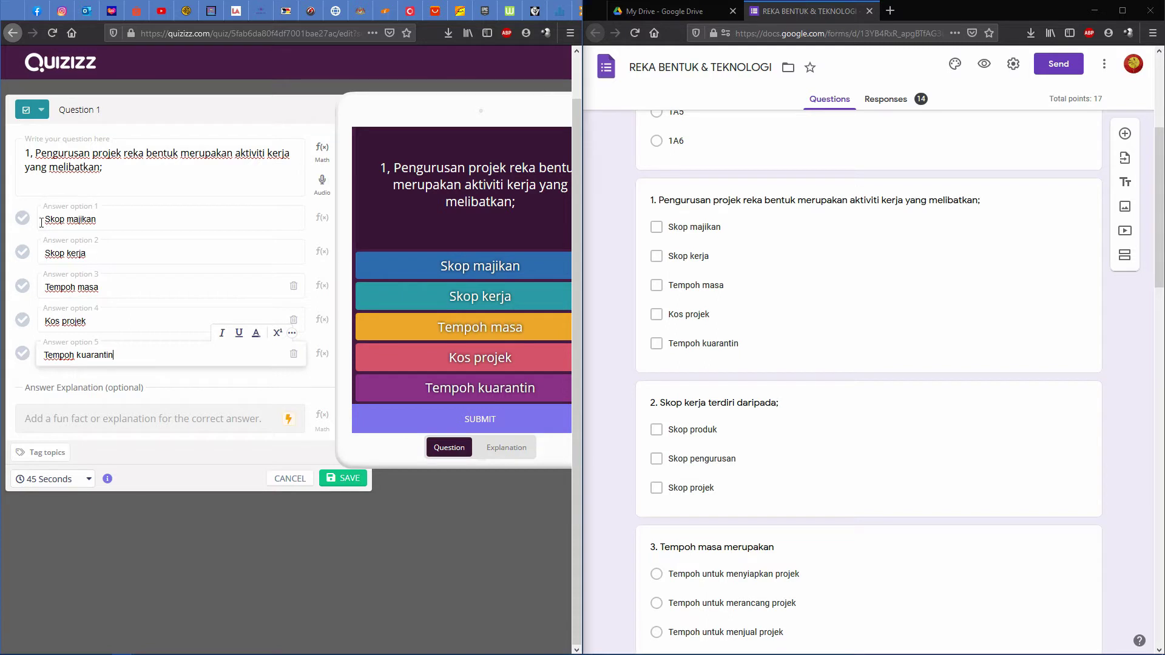
Mark Skop kerja, Tempoh masa and Kos projek as the correct answers and save the question.
left_click(23, 252)
left_click(22, 286)
left_click(22, 319)
left_click(343, 478)
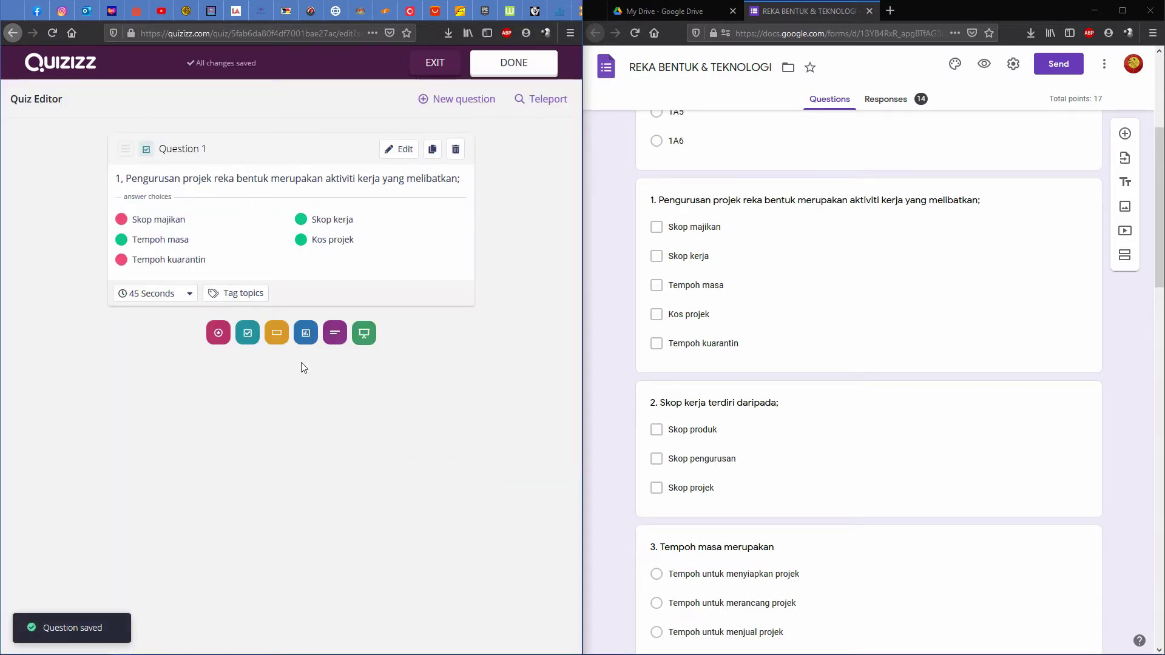
Add a second Checkbox question with the text "2. Skop kerja terdiri daripada;" copied from the Google Forms quiz.
scroll(682, 360, "down", 3)
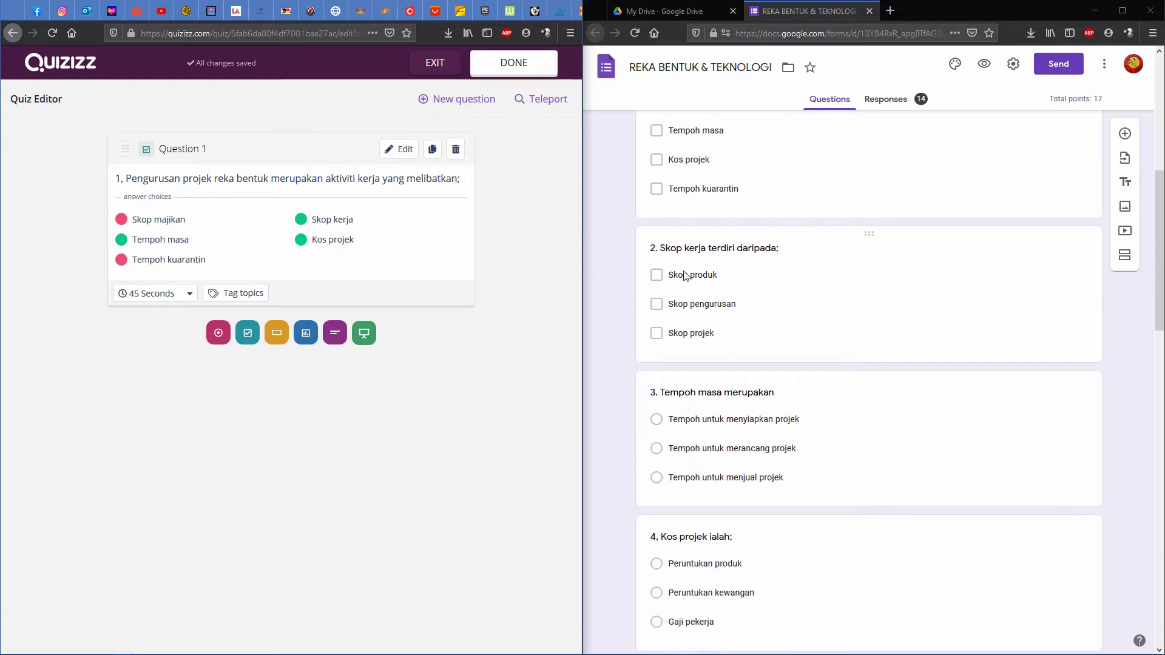
left_click(454, 100)
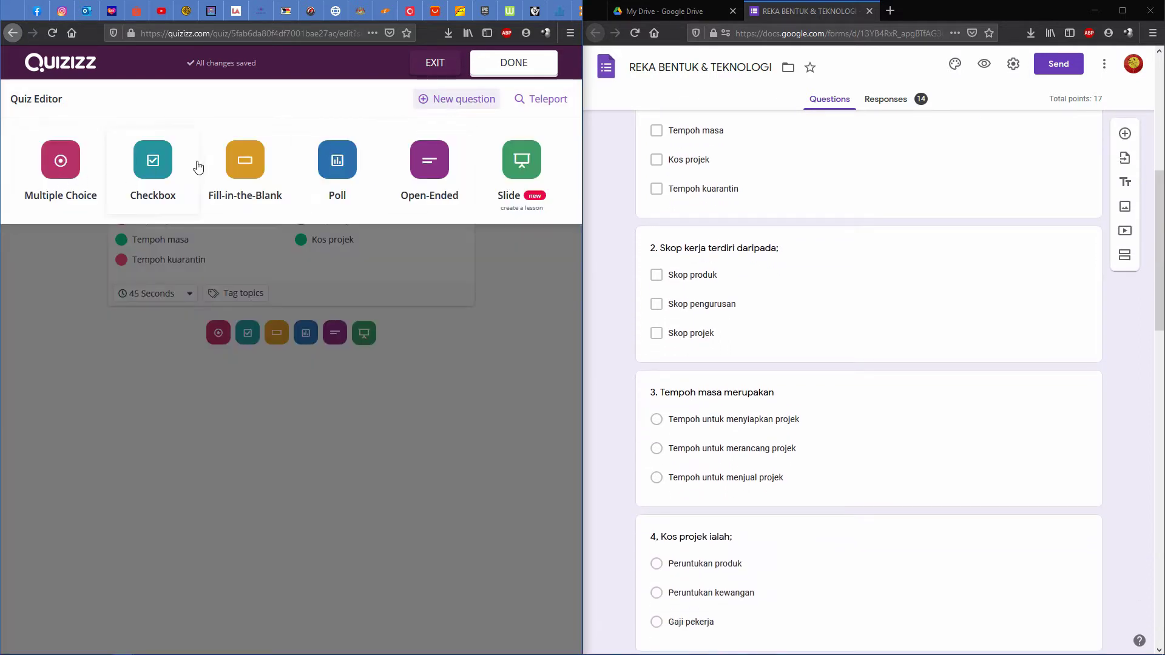
left_click(144, 180)
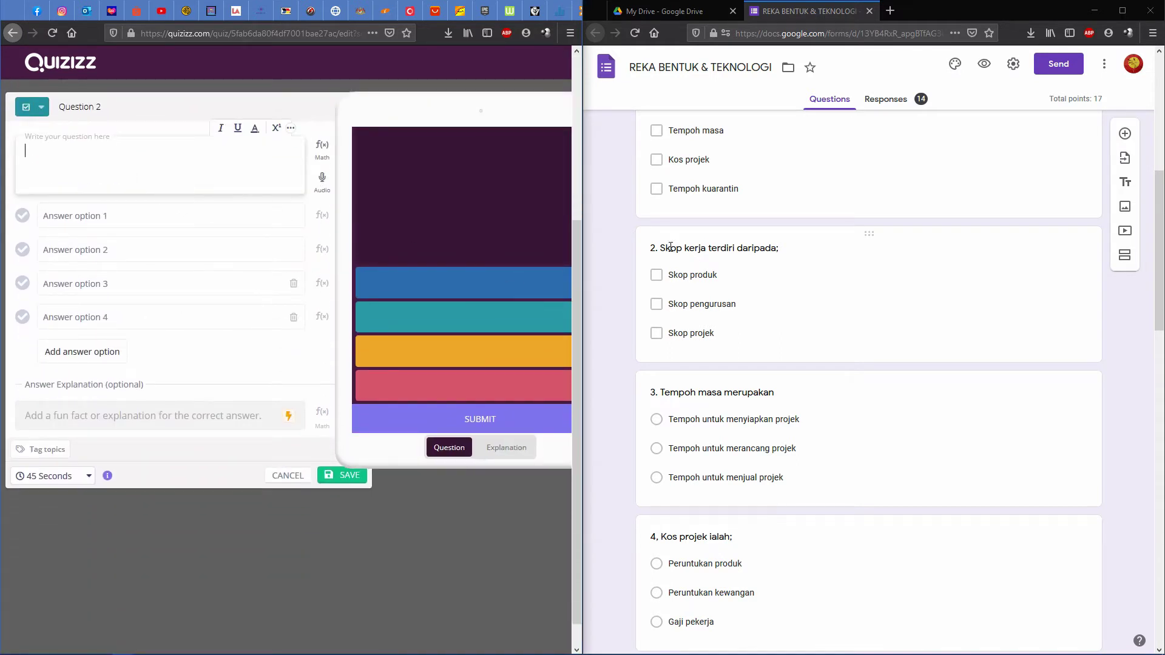
left_click_drag(654, 249, 787, 258)
right_click(781, 259)
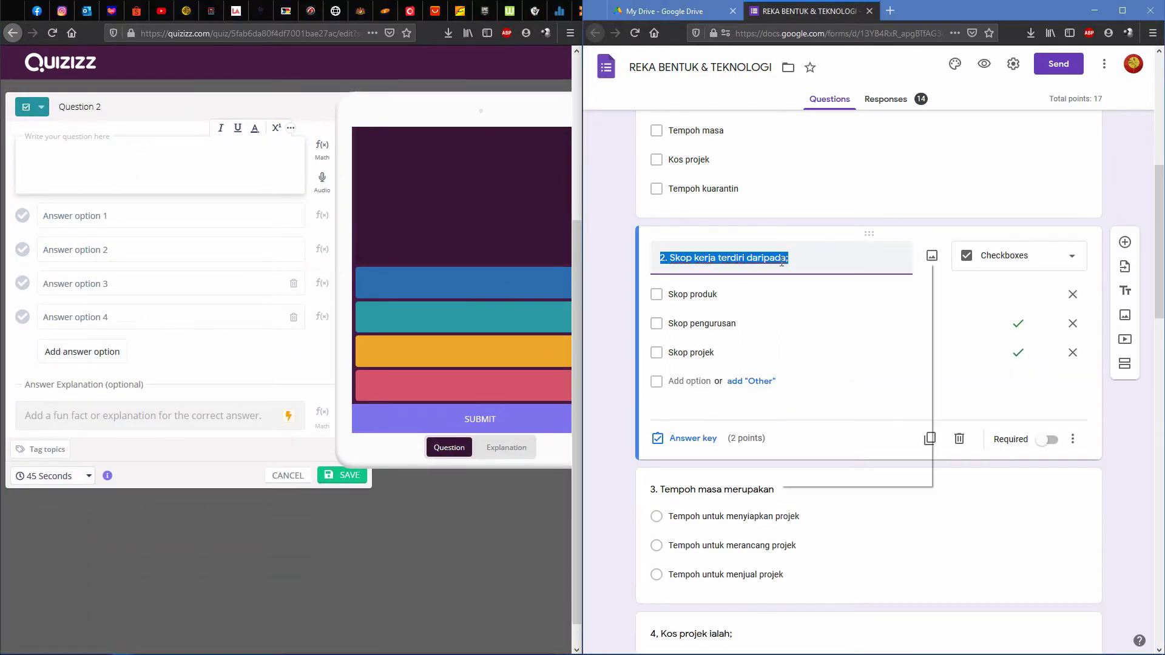
left_click(808, 330)
left_click(162, 162)
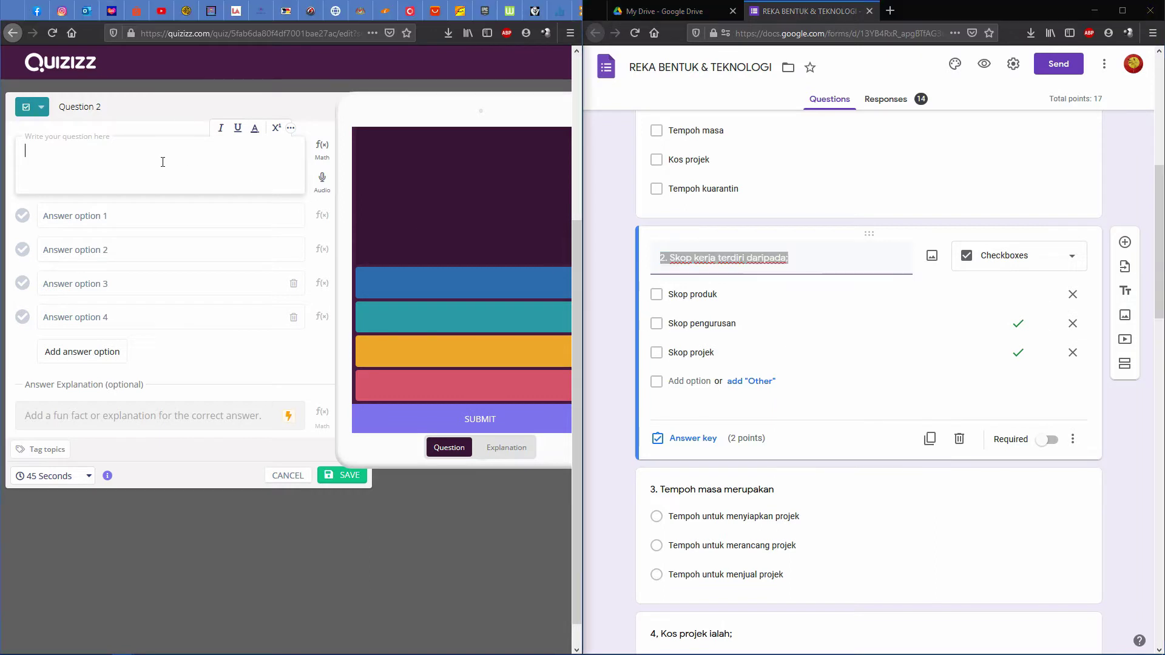
key("ctrl+v")
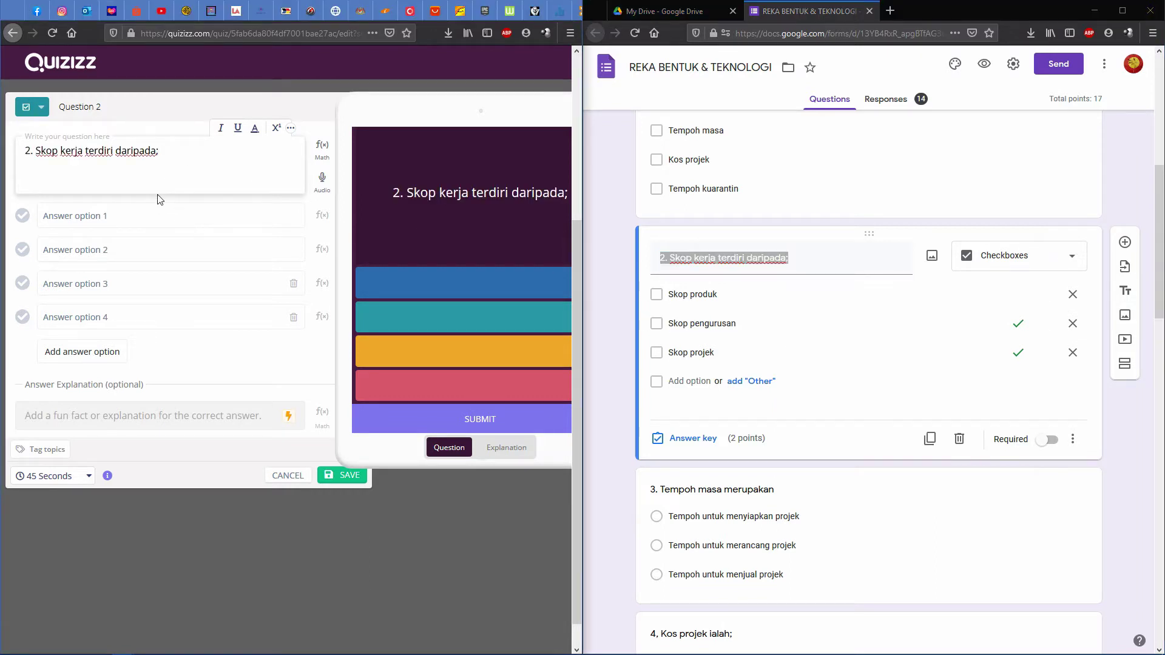
Fill the first three answer options with "Skop produk", "Skop pengurusan" and "Skop projek".
left_click(83, 215)
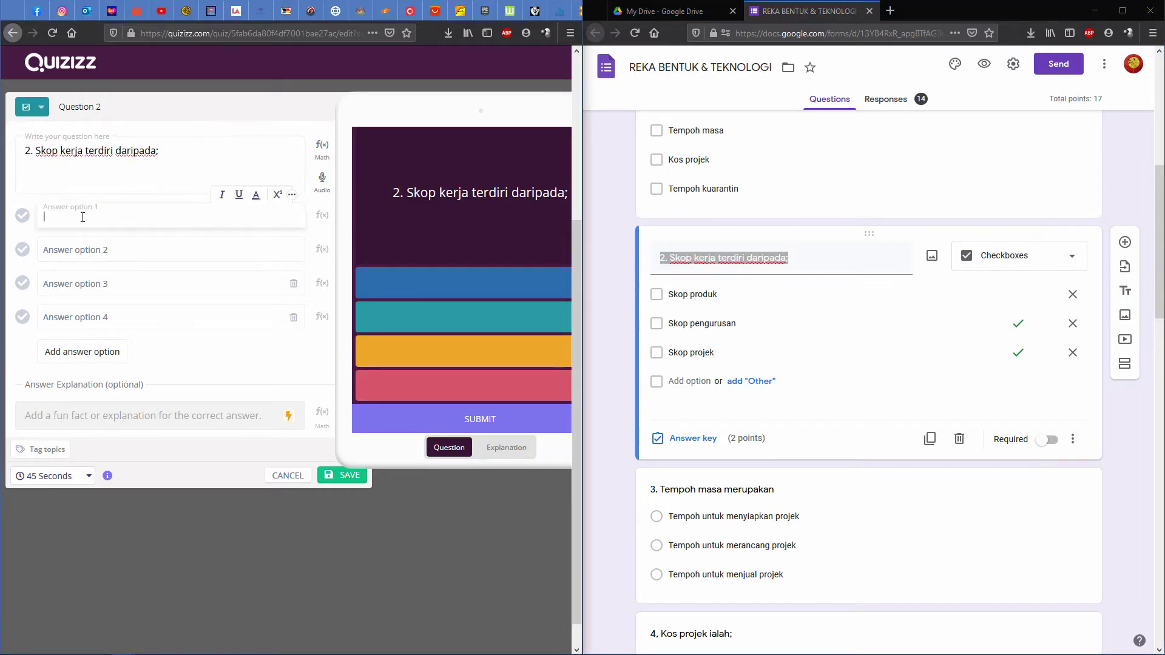
type("Skpp produk")
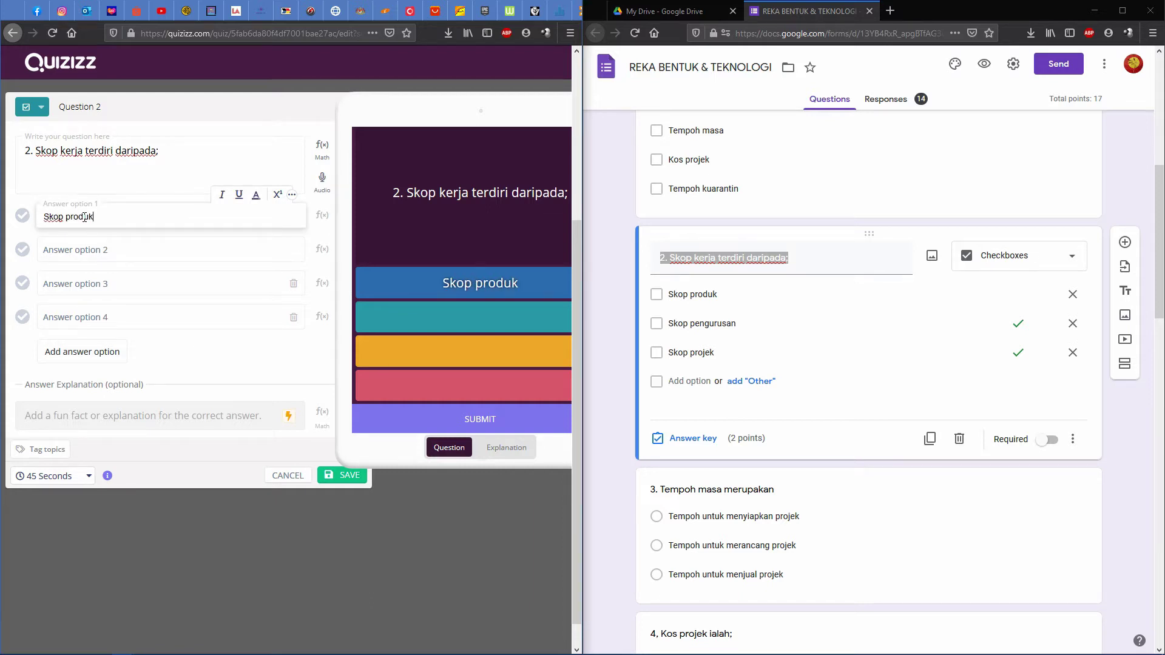
key("Tab")
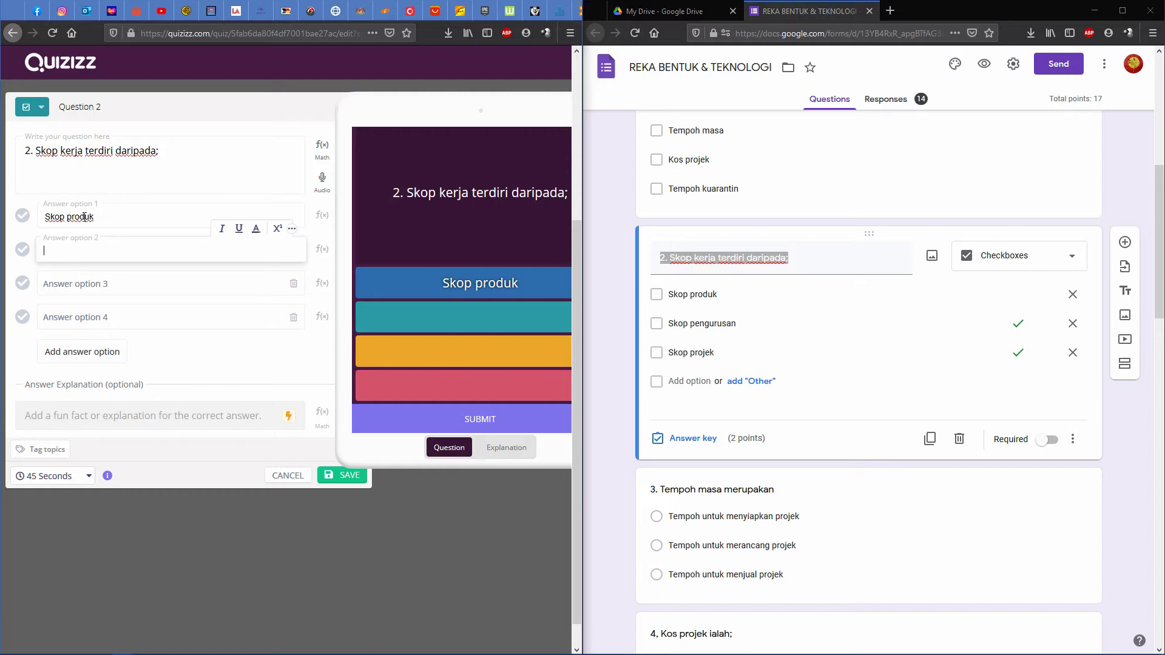
type("Skop pe")
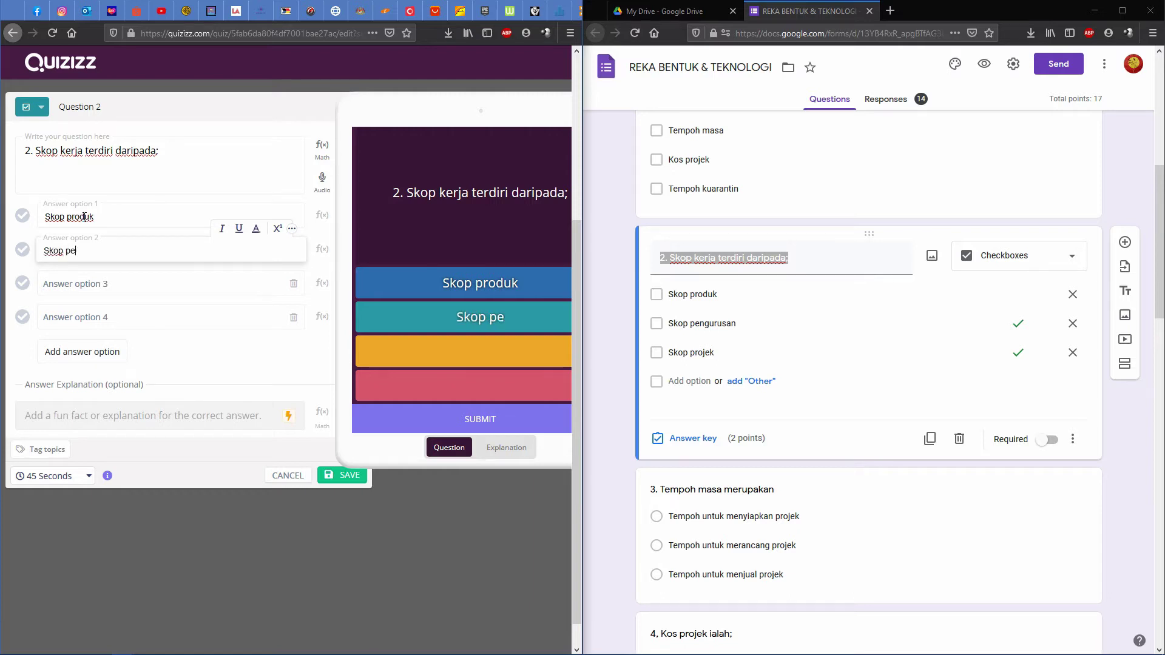
type("ngurusan")
key("Tab")
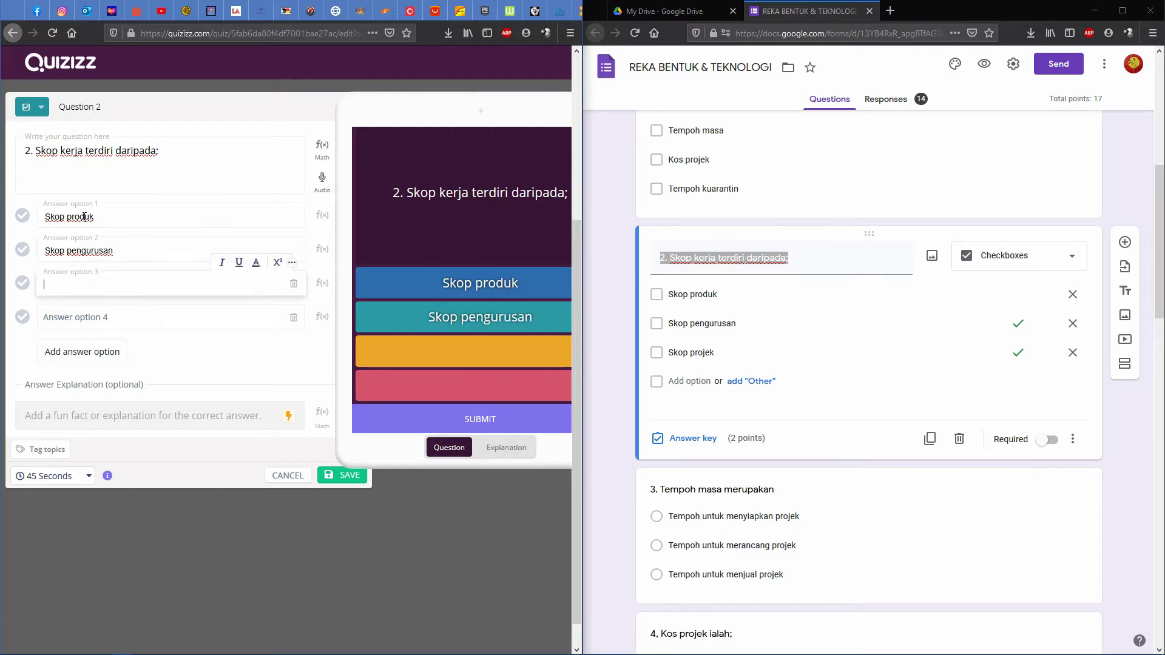
type("Skop projek")
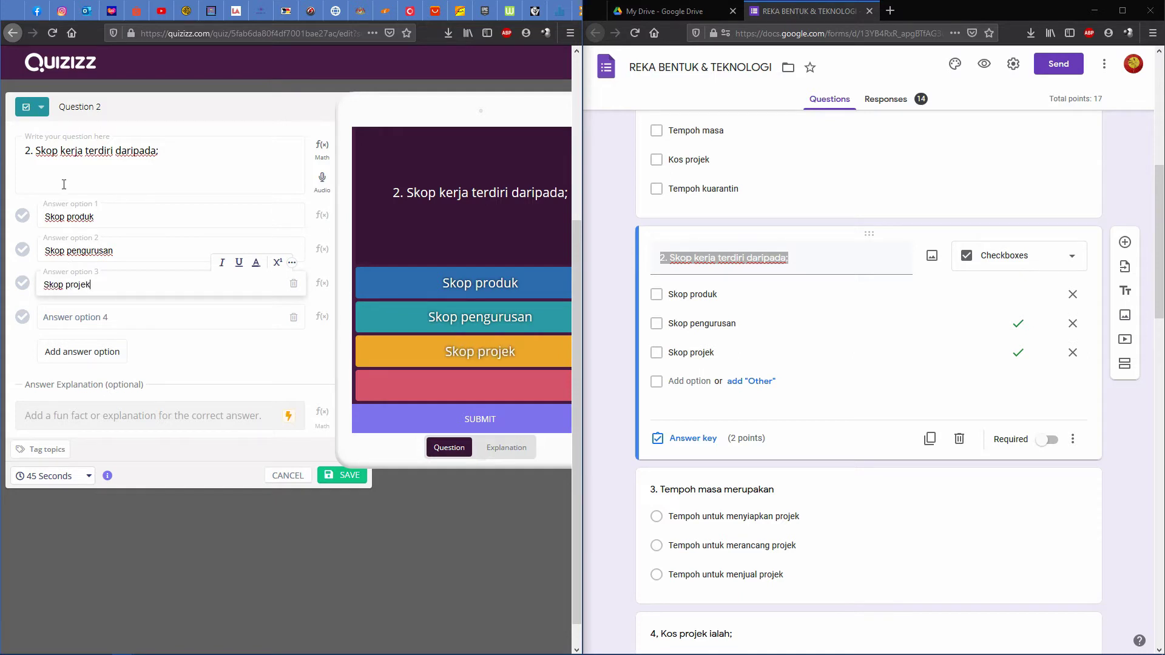
Delete the empty fourth answer option from question 2.
left_click(603, 387)
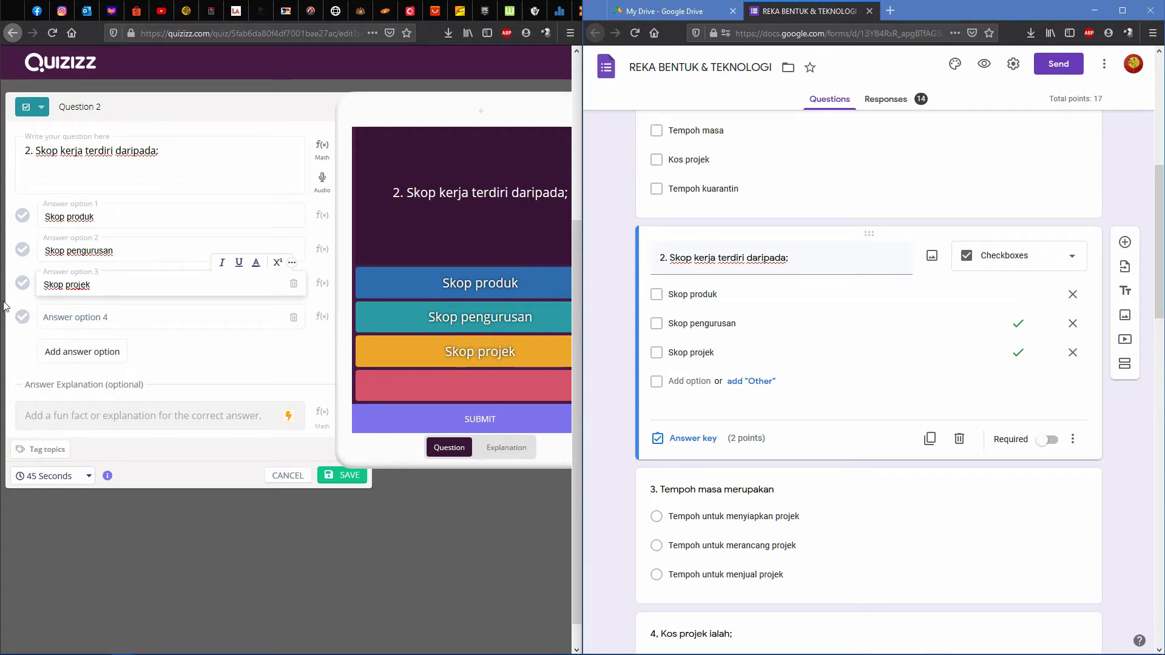
left_click(293, 317)
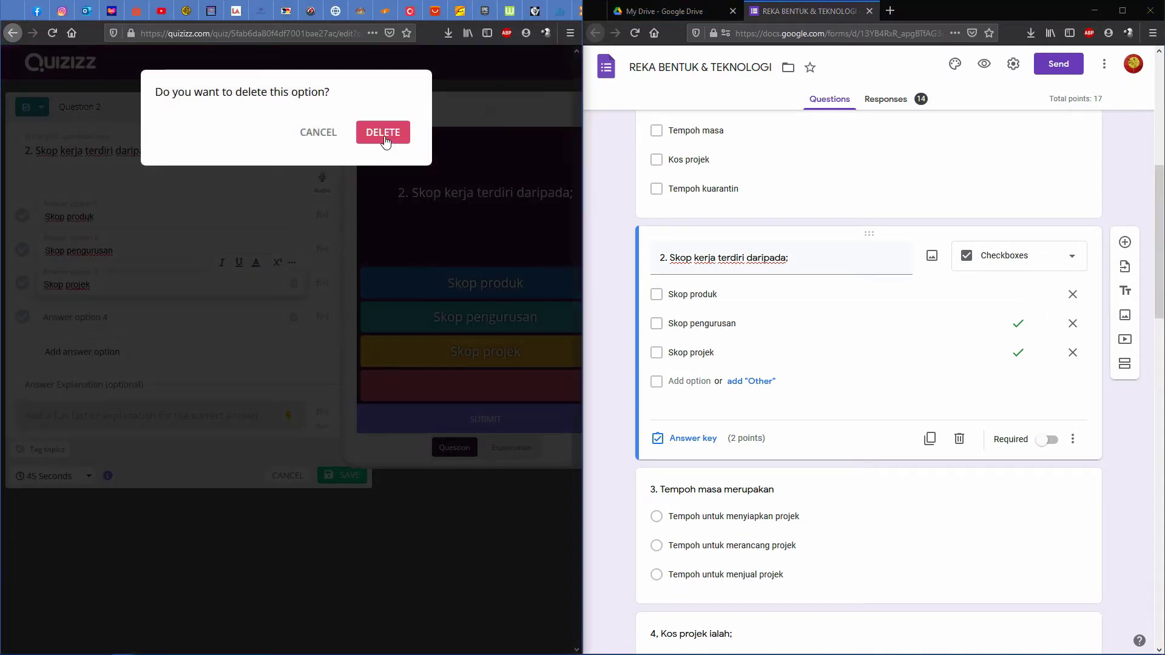
left_click(383, 133)
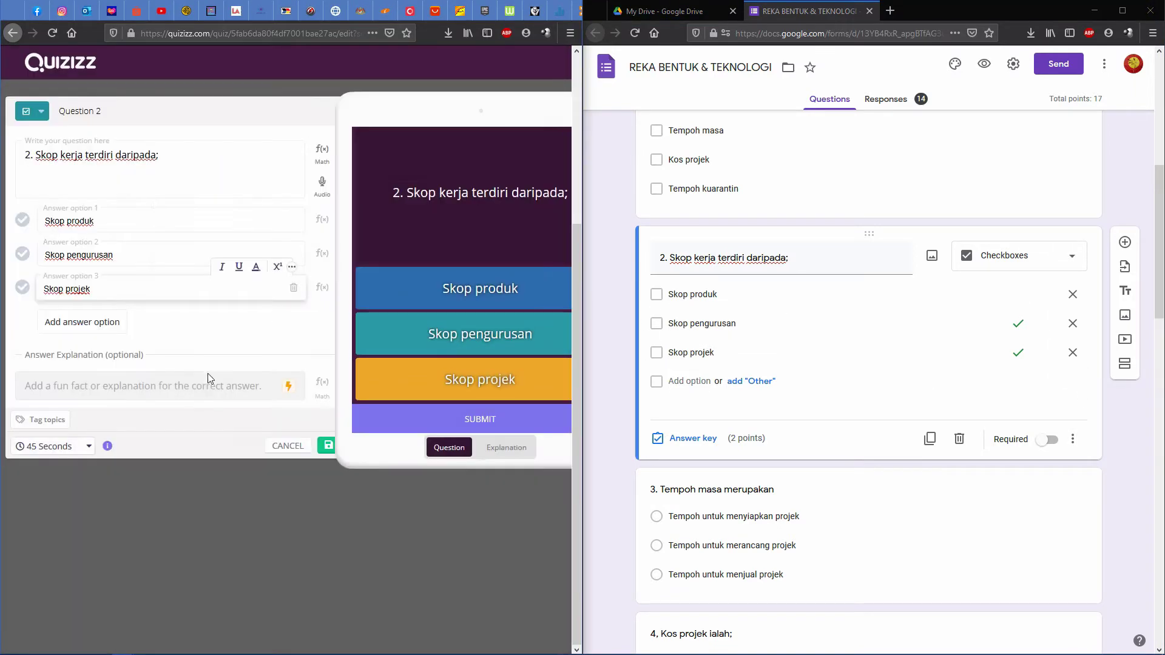
Mark Skop produk and Skop projek as the correct answers, save the question and restore the side-by-side window layout.
left_click(22, 221)
left_click(22, 288)
left_click(328, 445)
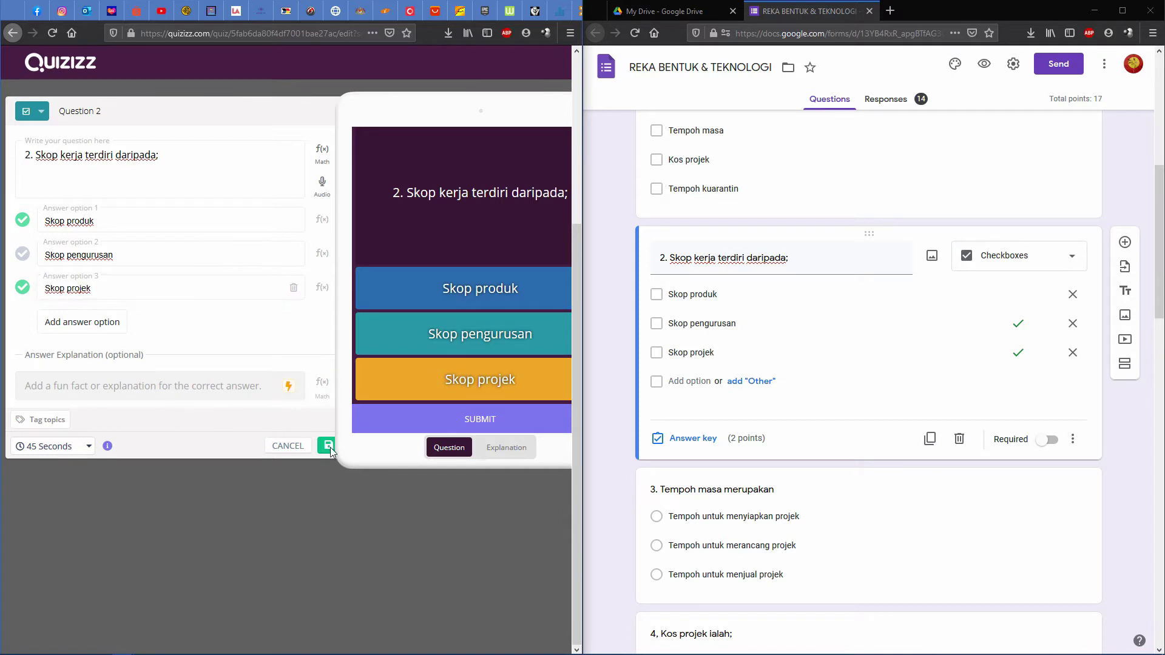
double_click(427, 35)
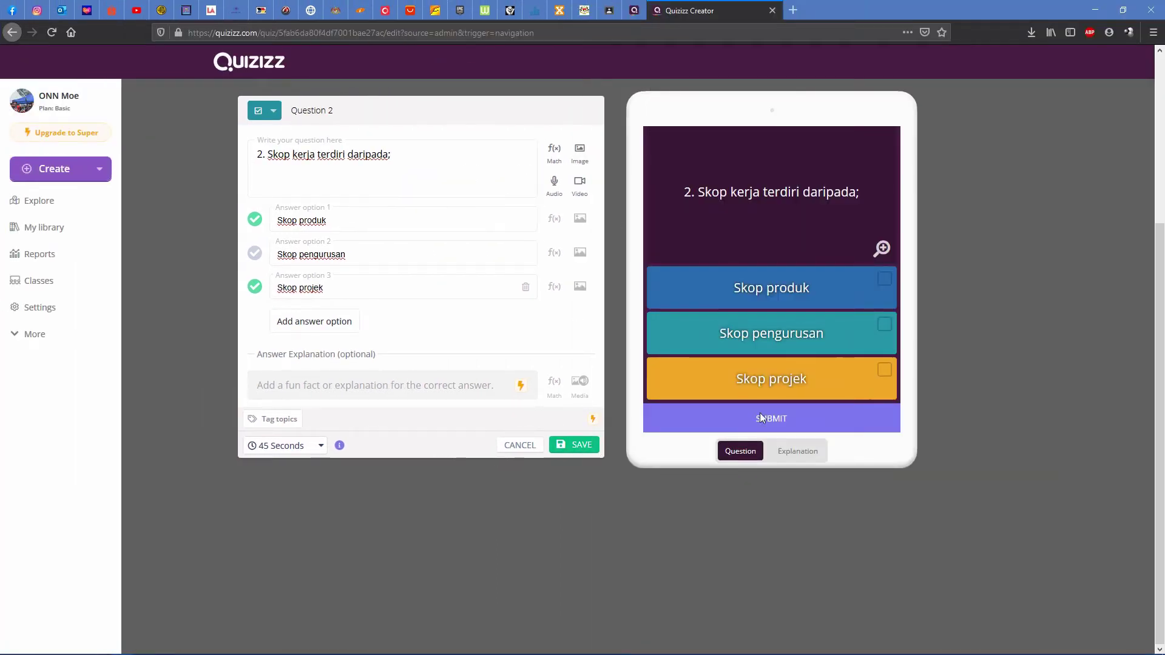
left_click(570, 450)
left_click_drag(861, 7, 1, 90)
scroll(289, 410, "up", 1)
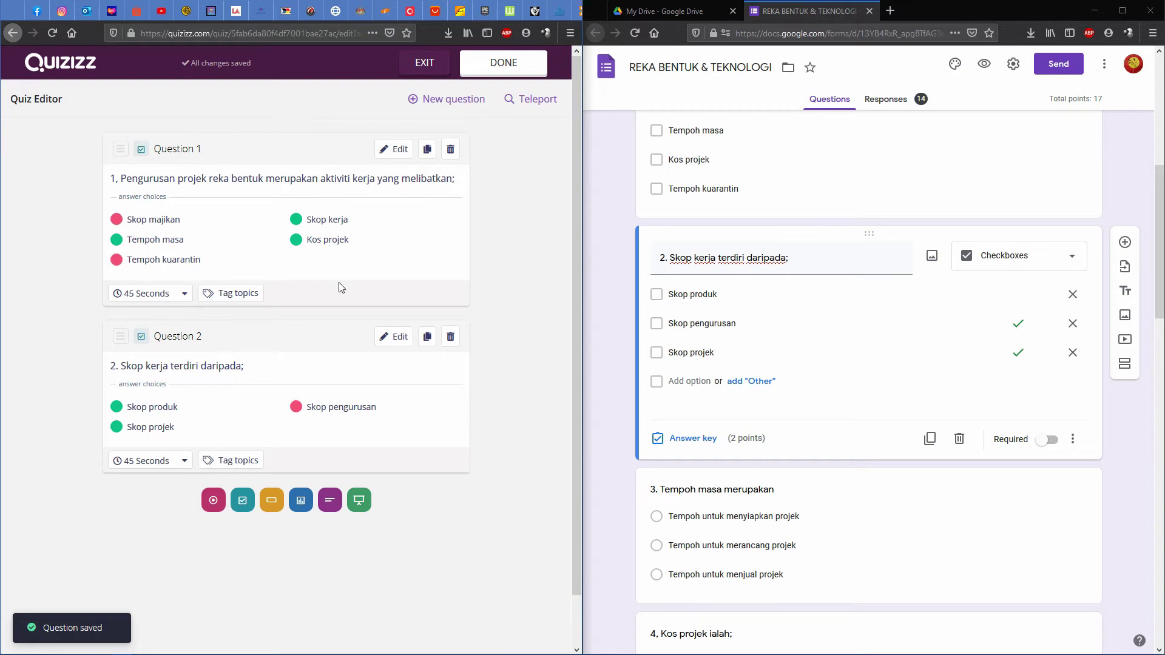
Add a Multiple Choice question as question 3 and place the cursor in its question text.
scroll(796, 450, "down", 4)
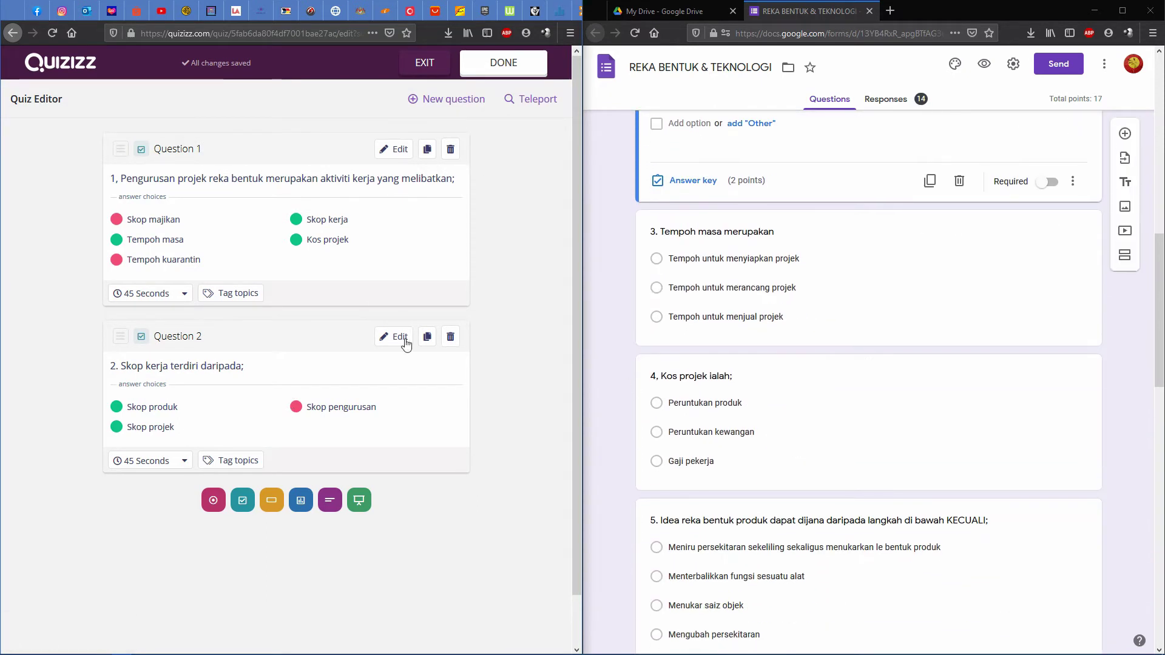
left_click(441, 103)
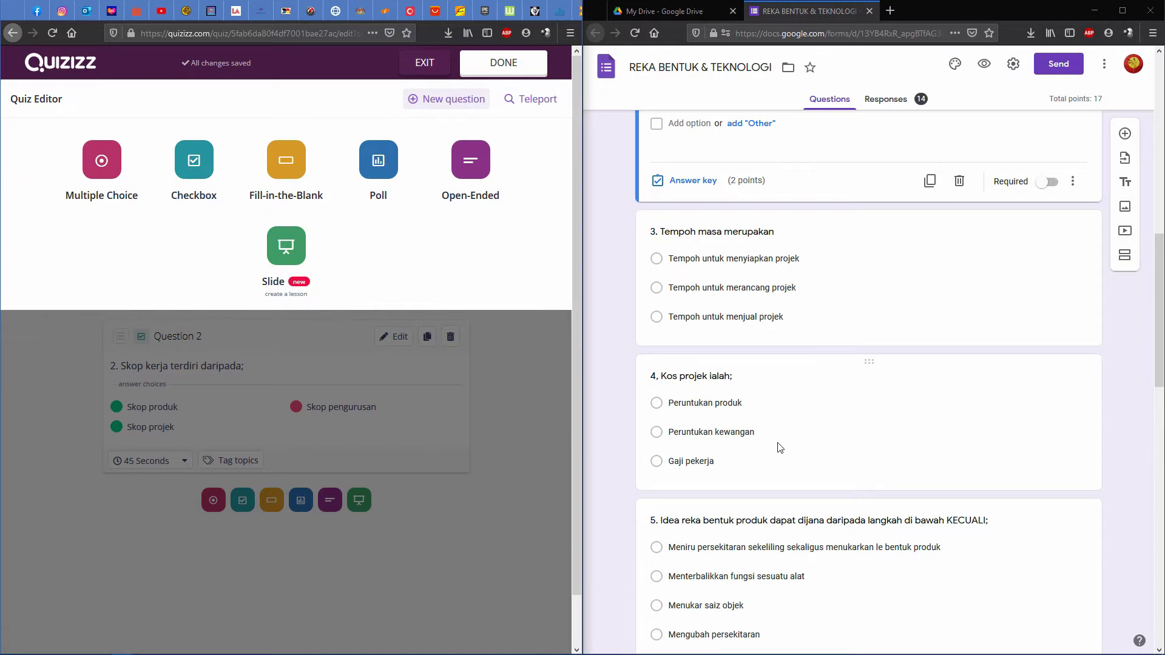
scroll(782, 447, "up", 3)
scroll(786, 448, "down", 4)
scroll(595, 398, "up", 4)
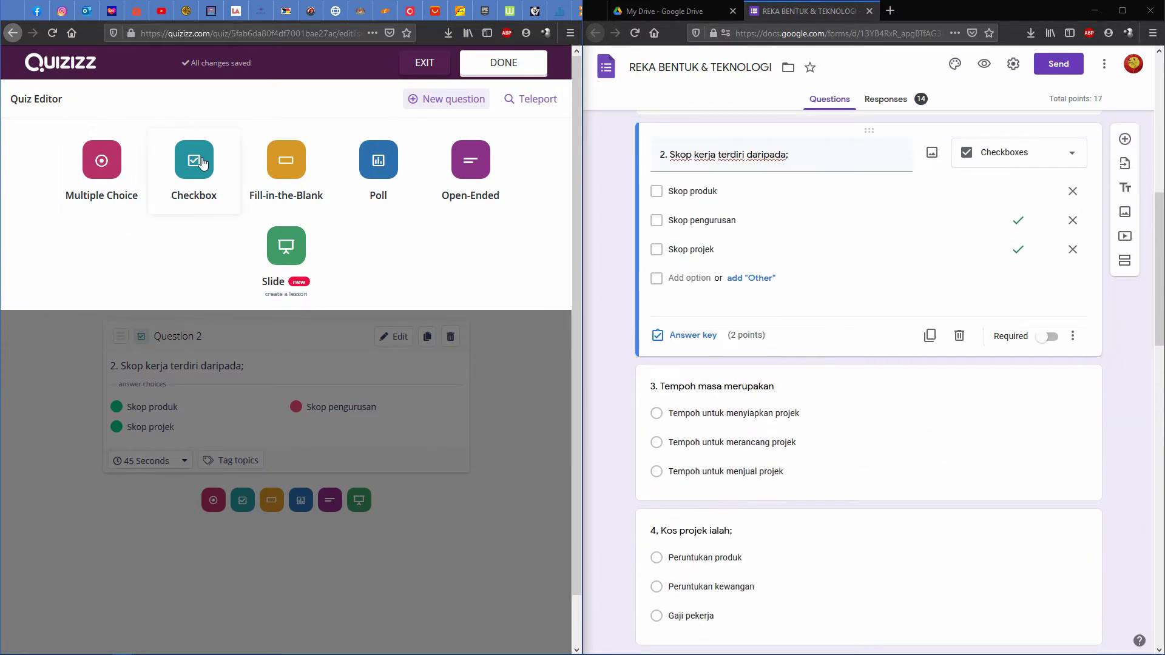
left_click(101, 161)
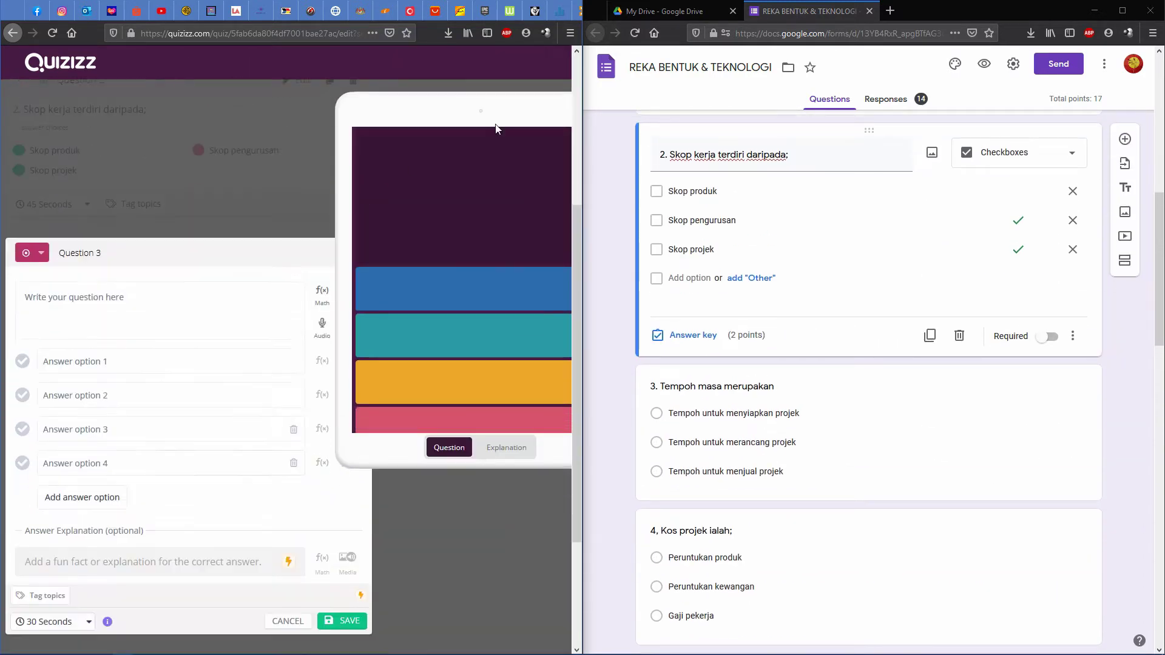
left_click(99, 161)
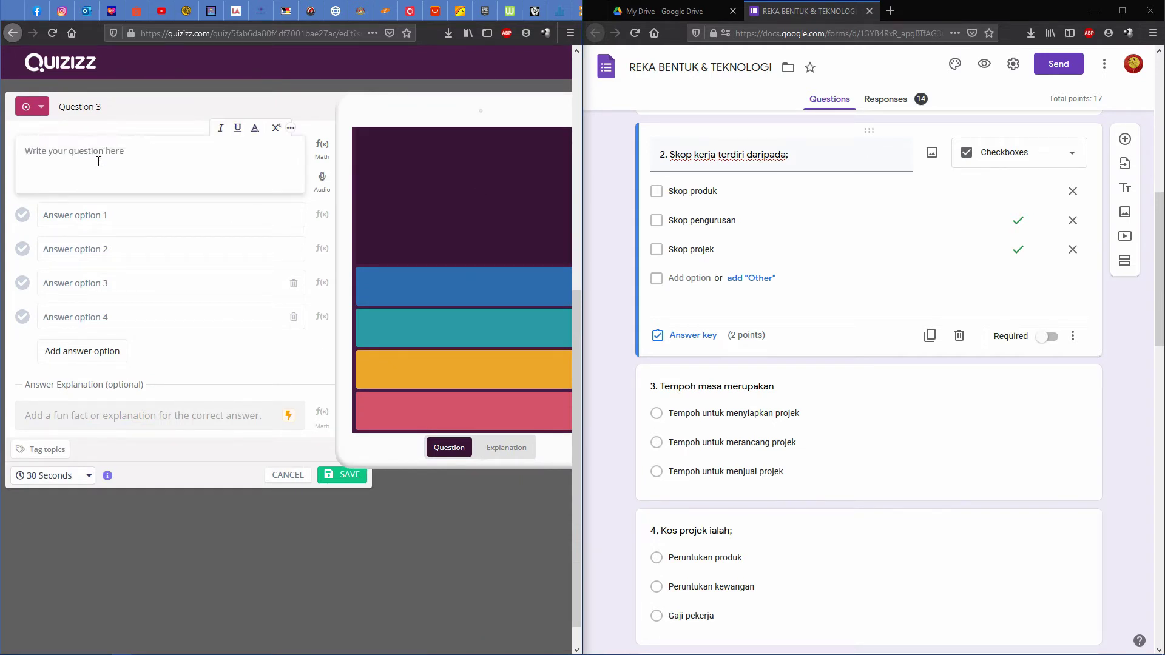
Enter the question text "Apakah yang anda faham tentang gambar produk di atas".
type("1")
scroll(721, 444, "down", 3)
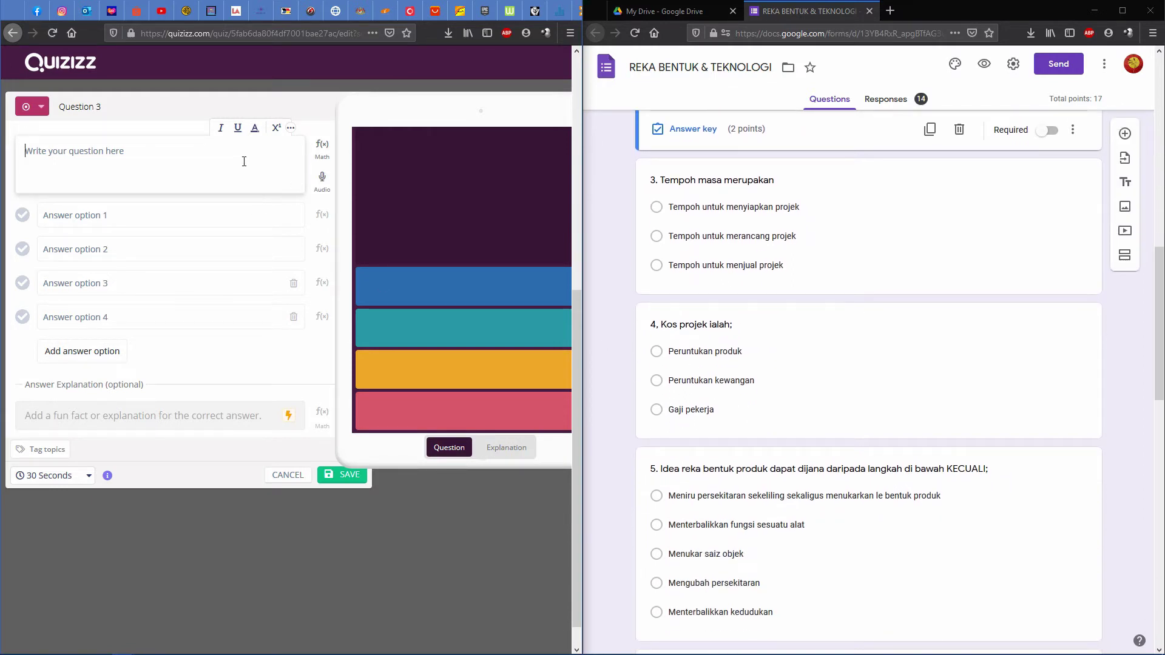
left_click(291, 128)
type("Apakah ")
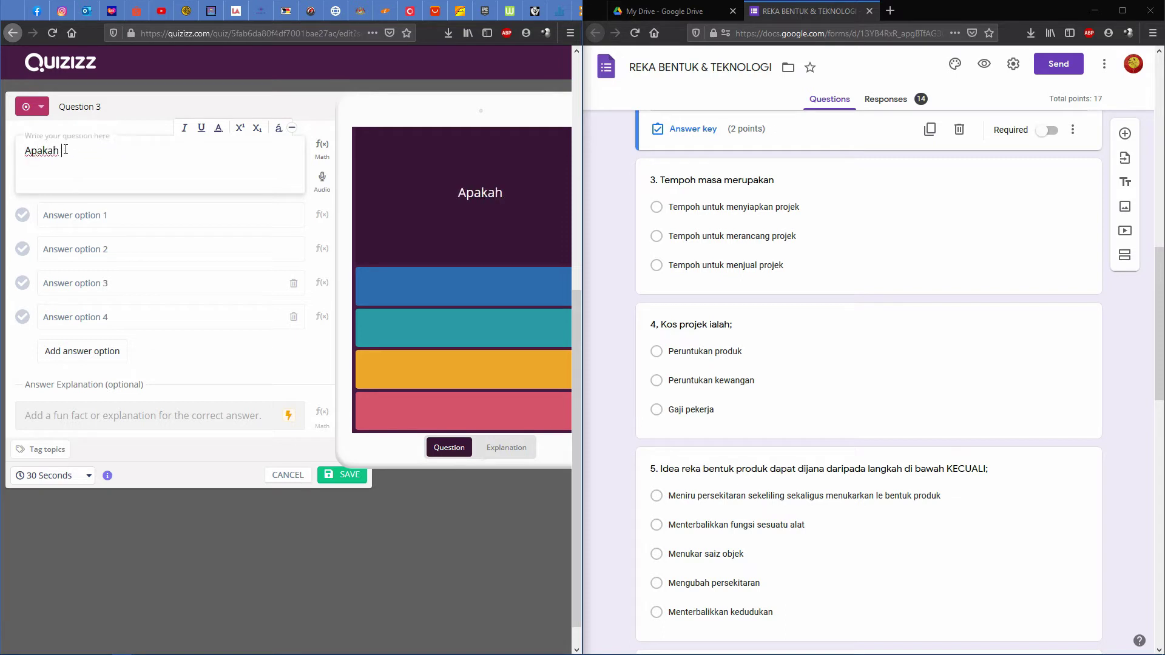
type("yang anda")
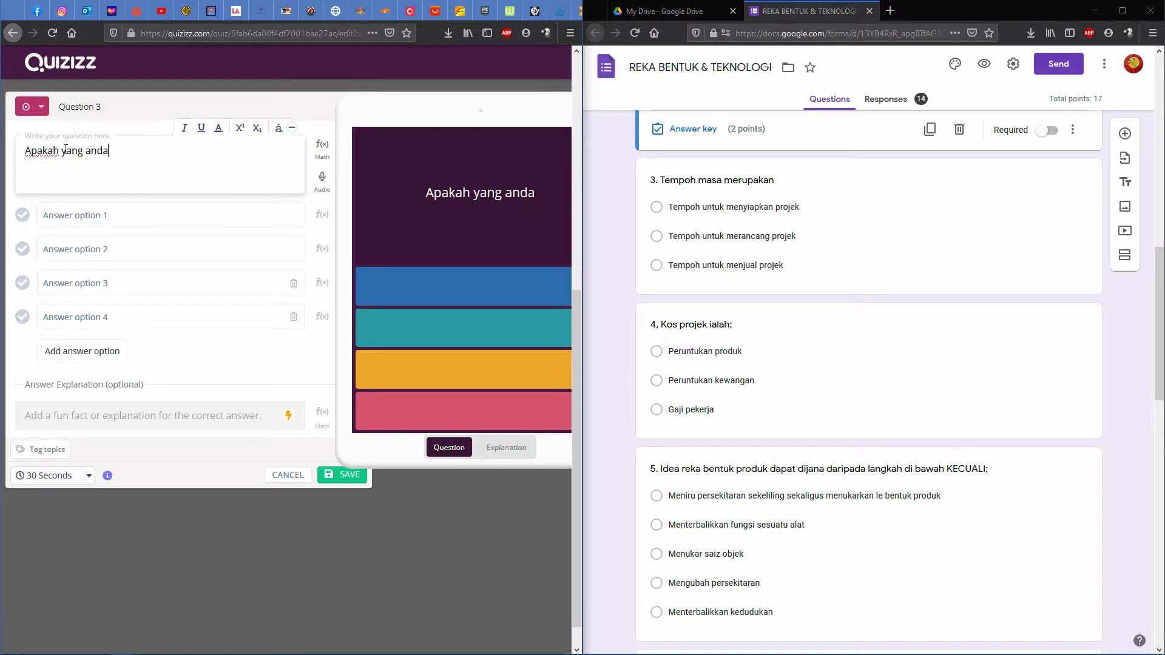
type(" faham tent")
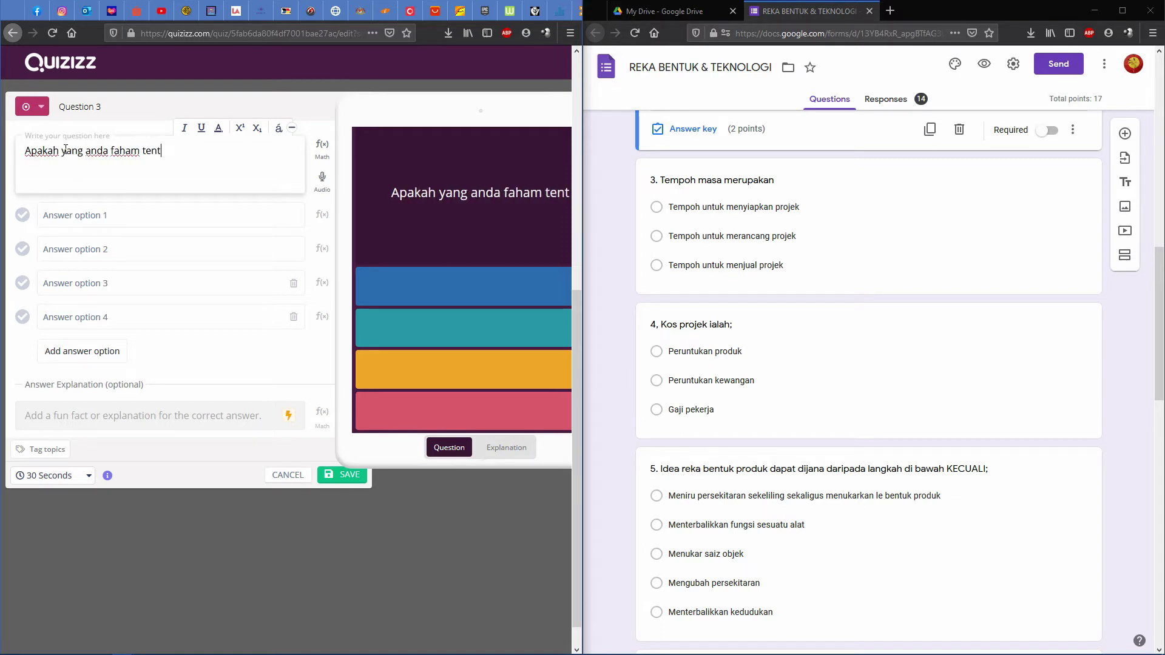
type("ang gambar pr")
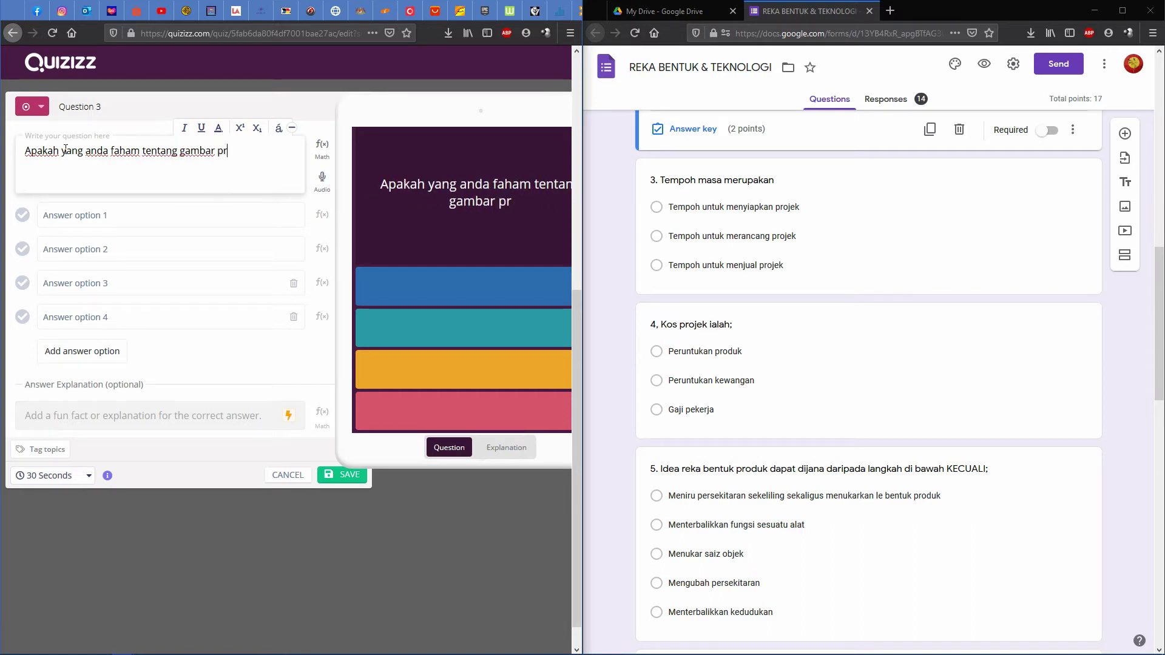
type("oduk di atas")
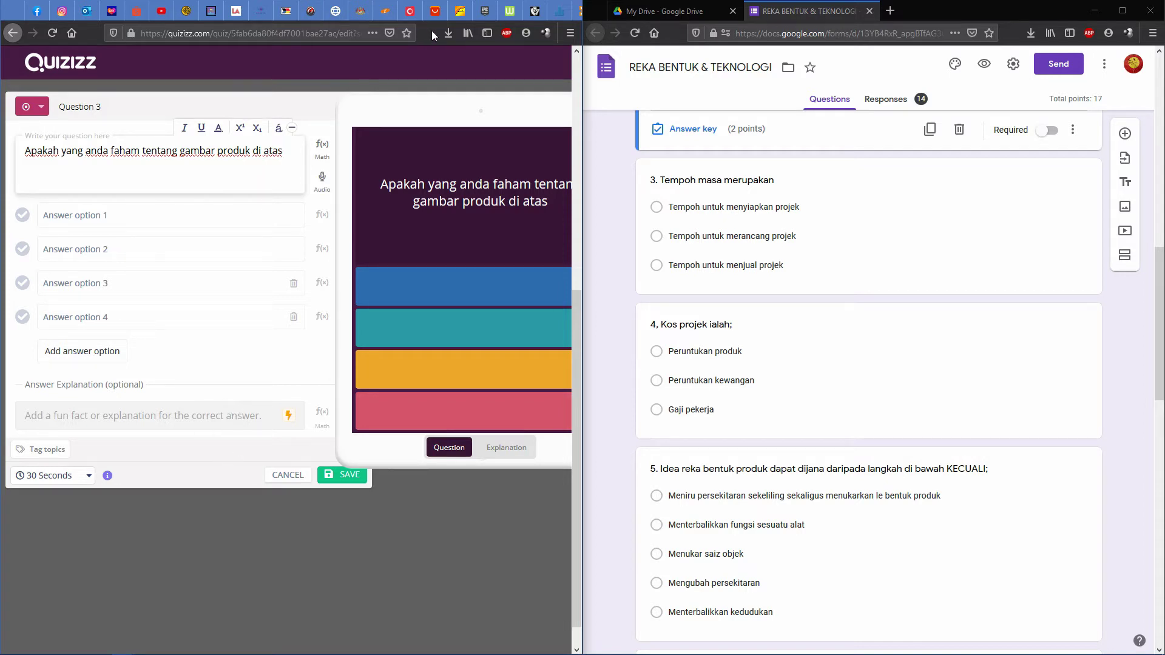
Open the image upload for question 3 and search Google Images for "defective product" in a new browser tab.
key("super+Up")
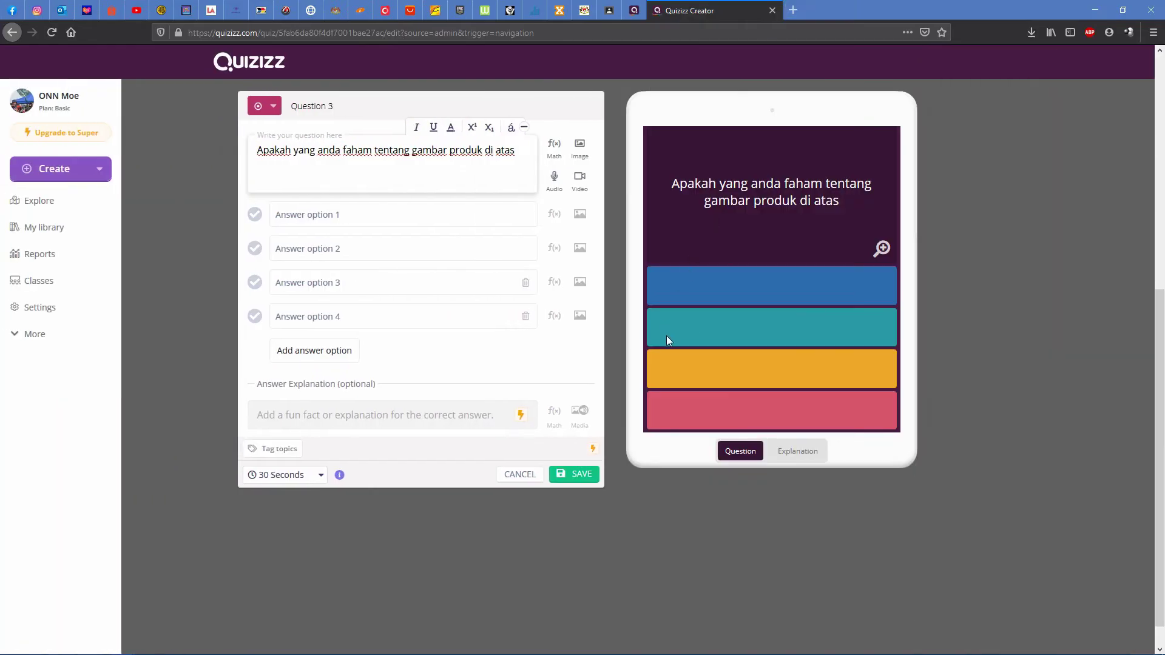
left_click(581, 150)
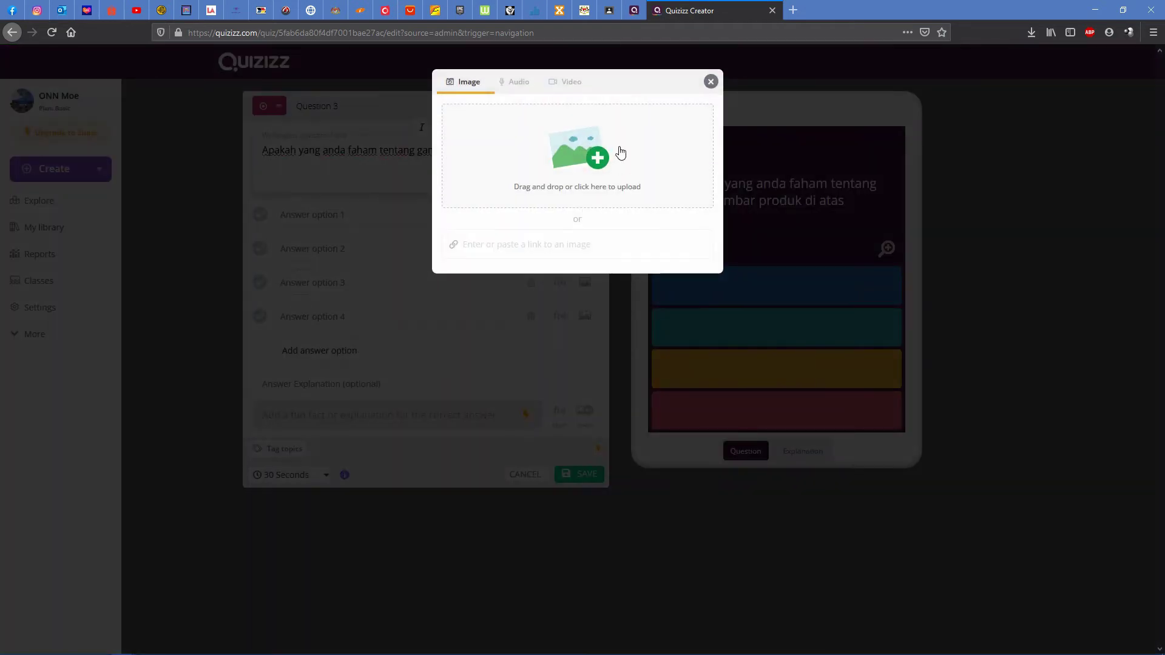
left_click(792, 10)
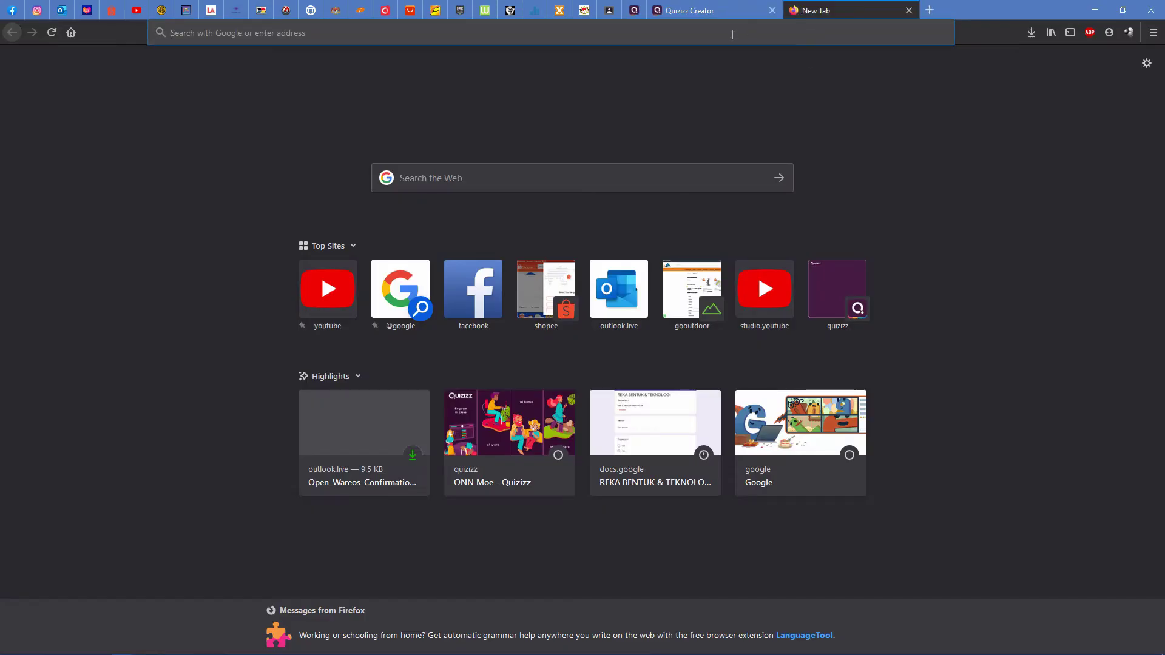
left_click(487, 180)
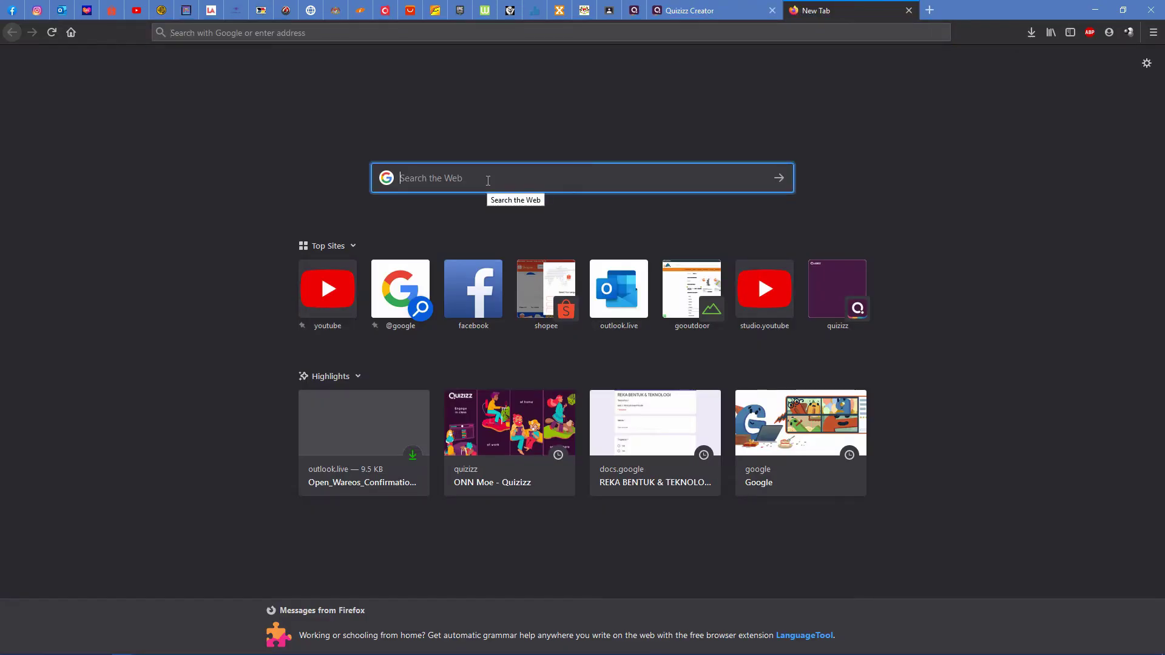
type("defec")
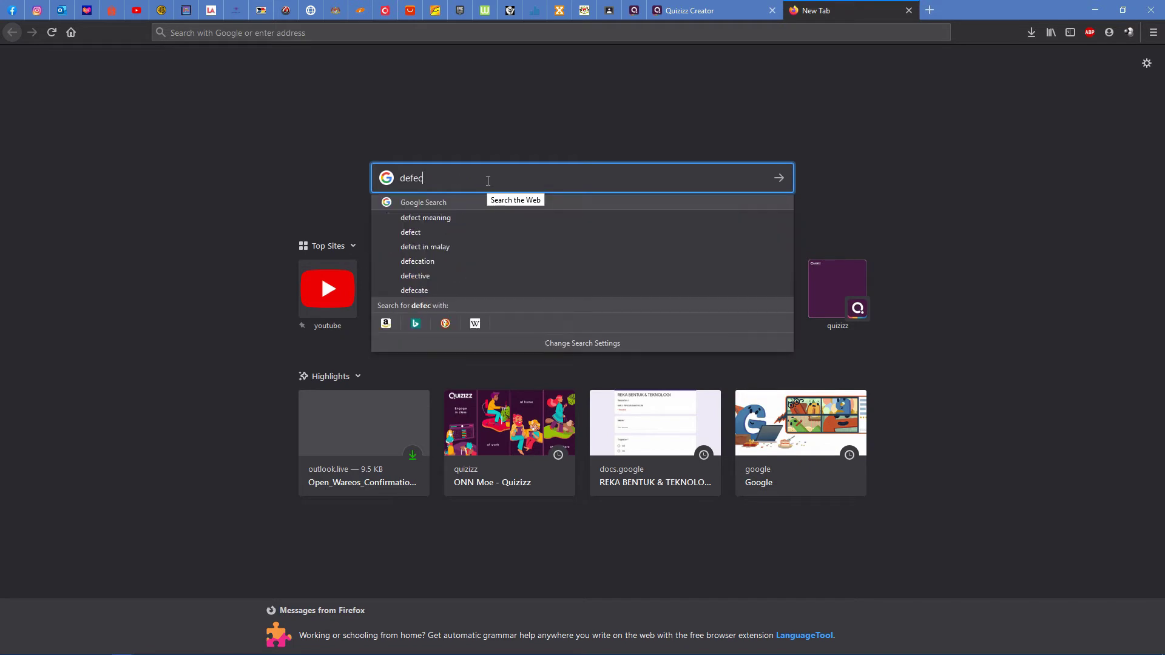
type("tive product")
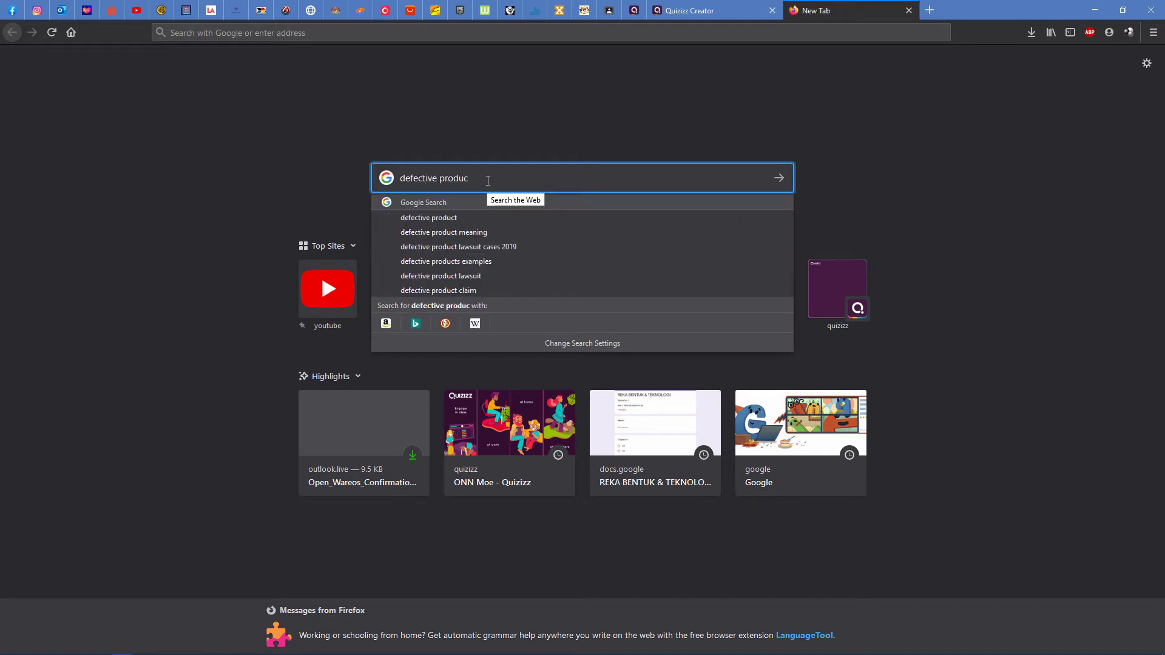
key("Return")
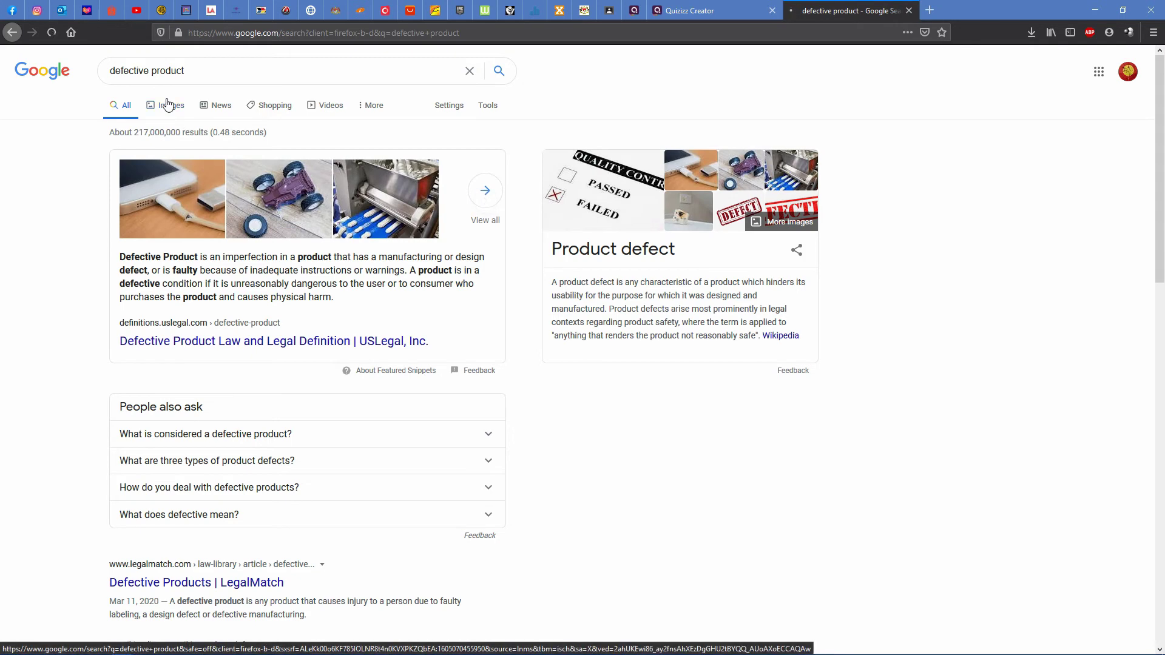
left_click(165, 105)
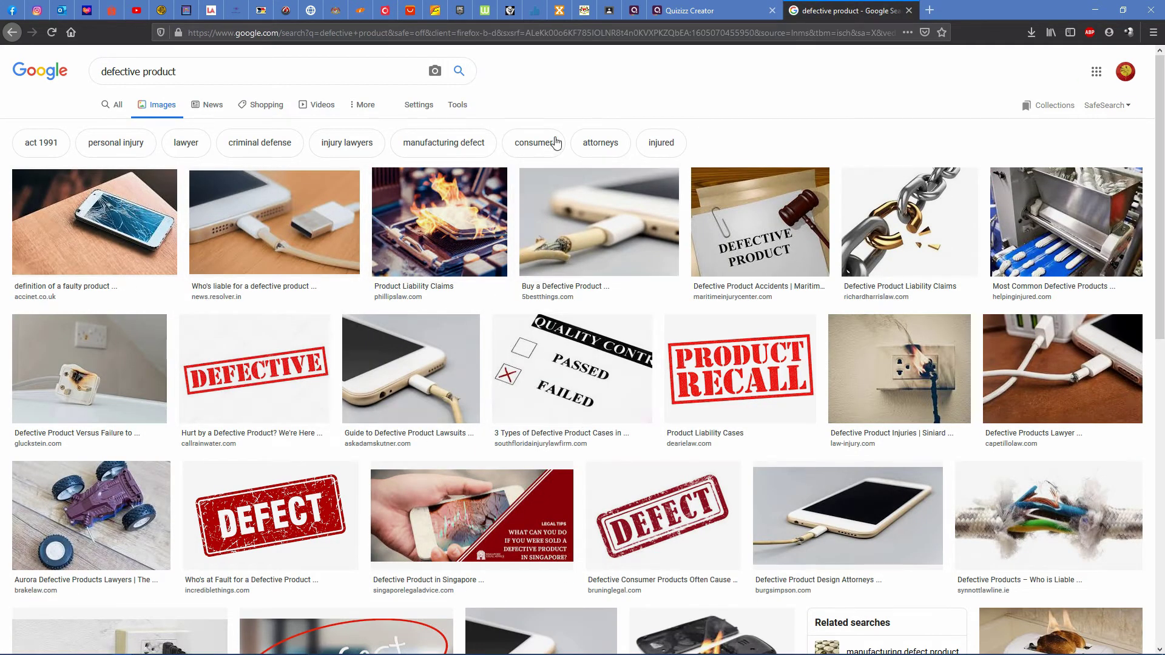
Open the picture of the frayed phone charging cable and download a screenshot of the enlarged image.
left_click(628, 233)
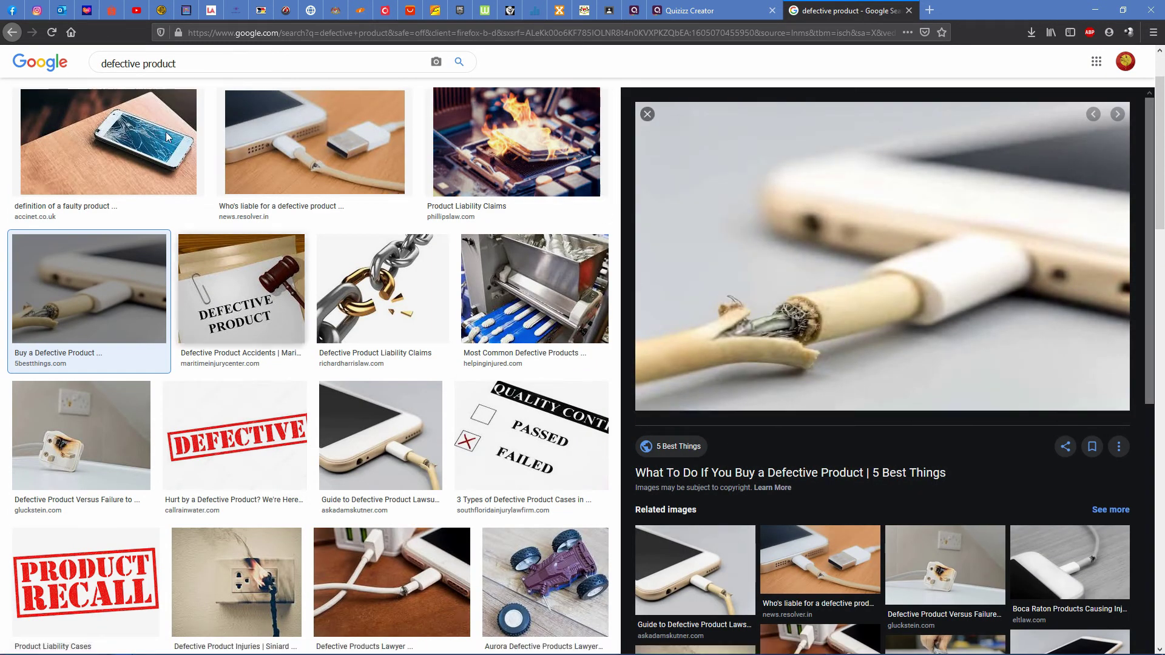
right_click(597, 63)
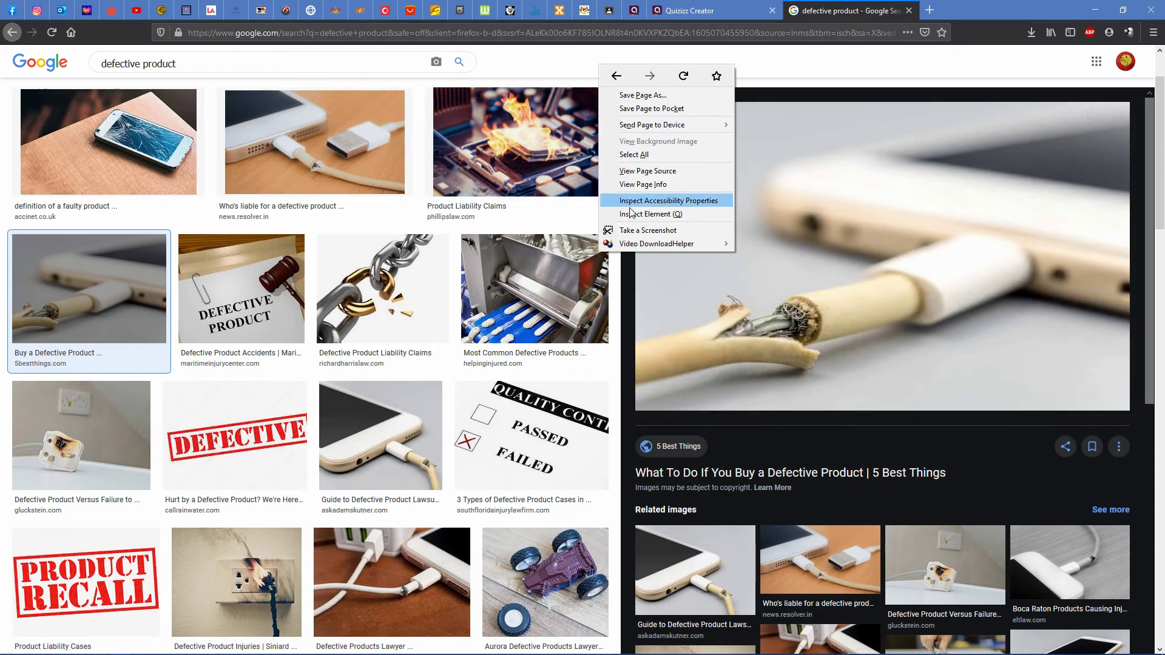
left_click(631, 231)
left_click_drag(887, 290, 682, 173)
right_click(682, 174)
left_click(671, 181)
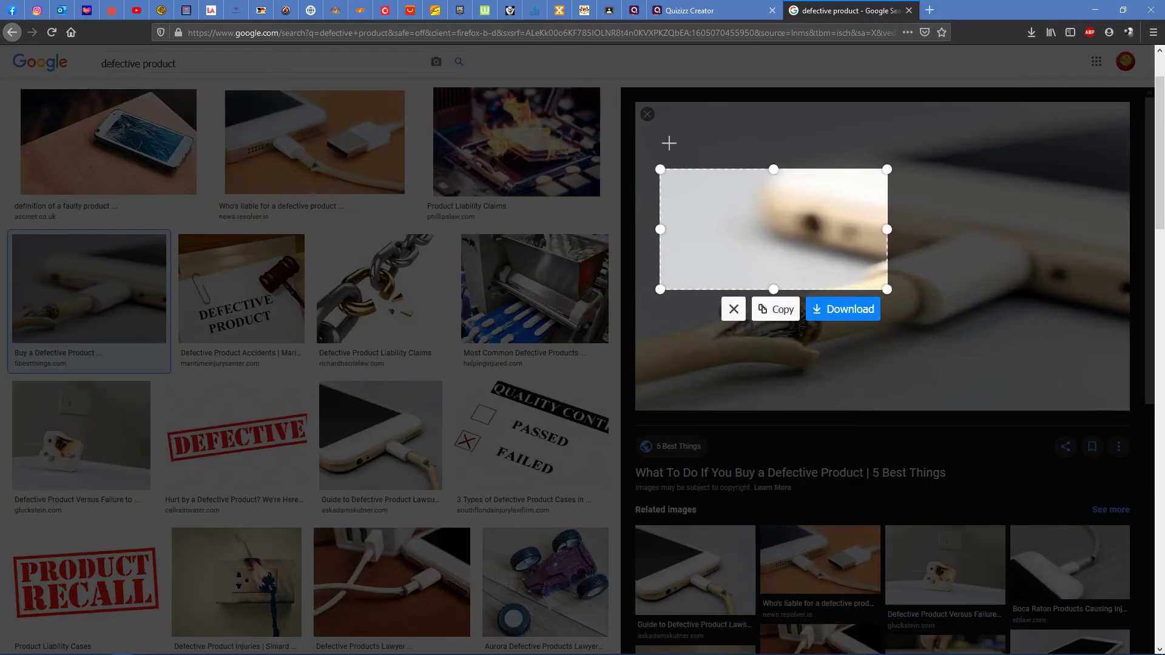
left_click(669, 143)
left_click(938, 327)
left_click(1061, 419)
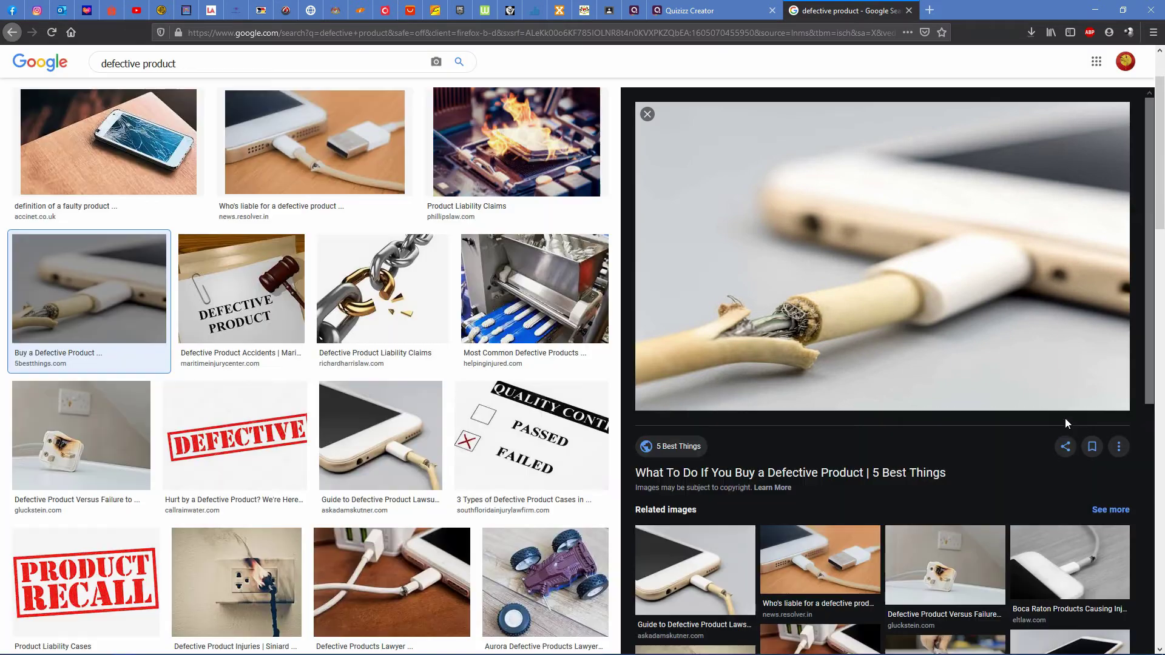
Show the downloaded "defective product" screenshot in its folder and place the folder window beside the quiz's image upload dialog.
left_click(1035, 37)
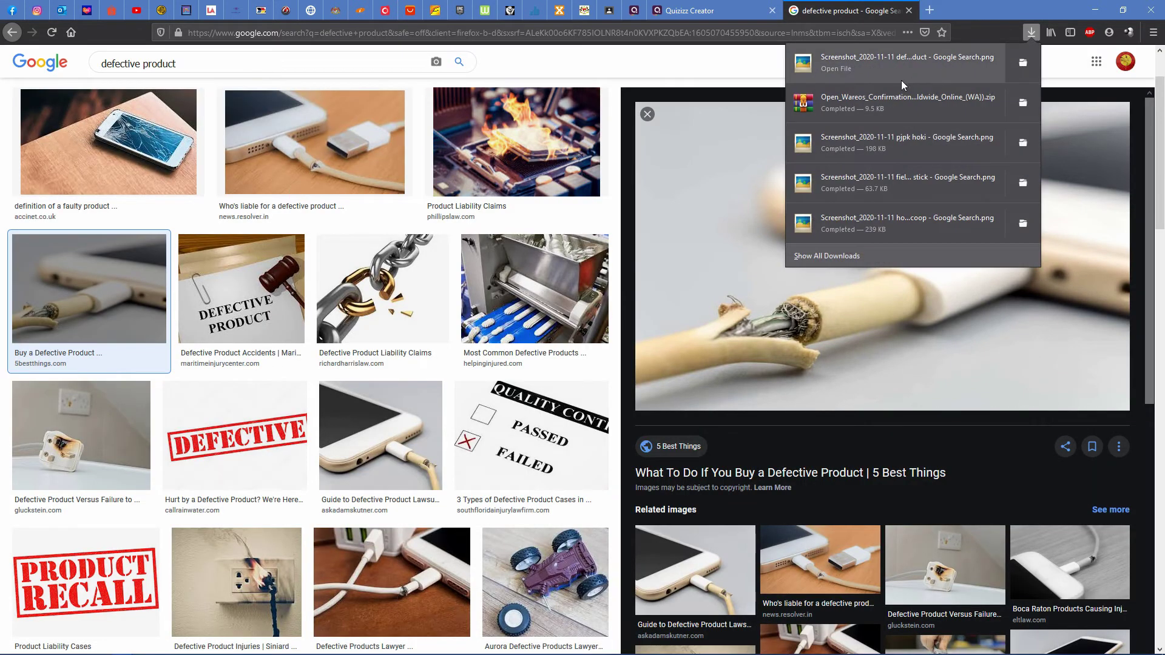
left_click(1025, 61)
left_click(715, 13)
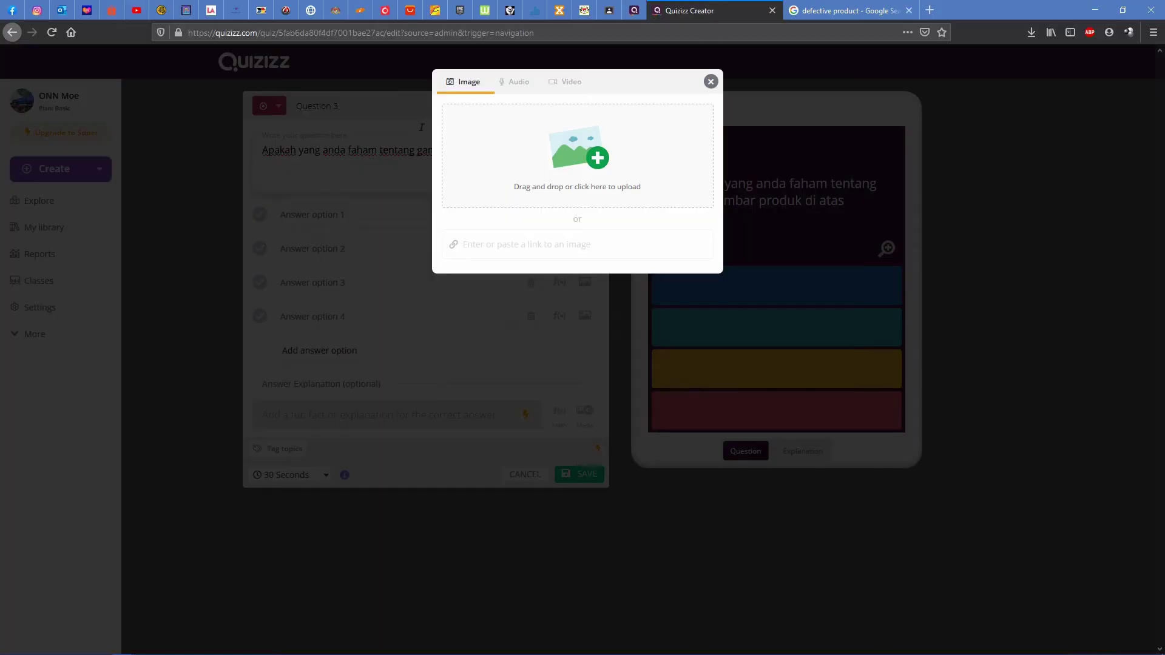
left_click(78, 646)
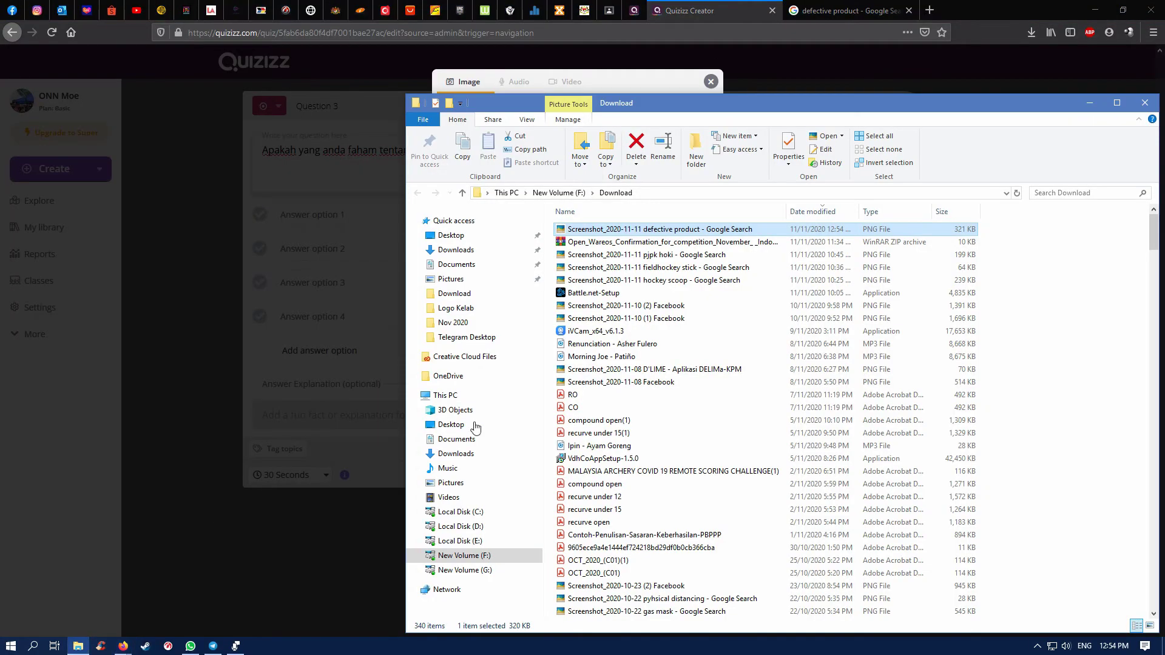
left_click_drag(804, 104, 1124, 55)
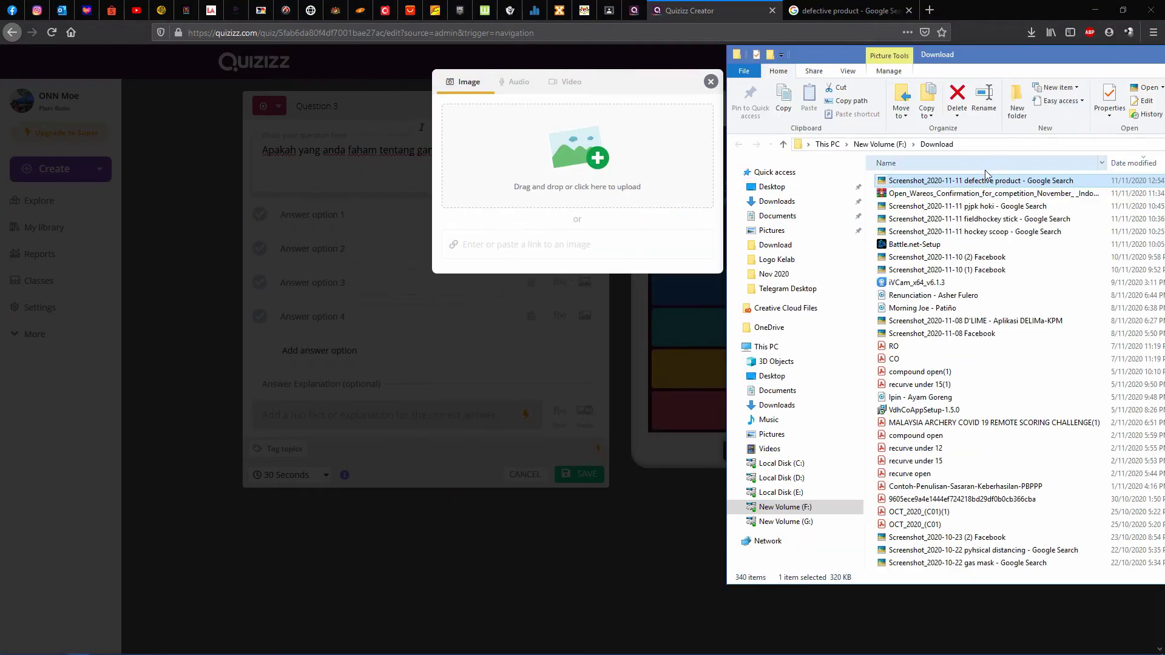
Upload the "defective product" screenshot as the image of question 3 and accept it.
left_click_drag(985, 177, 546, 139)
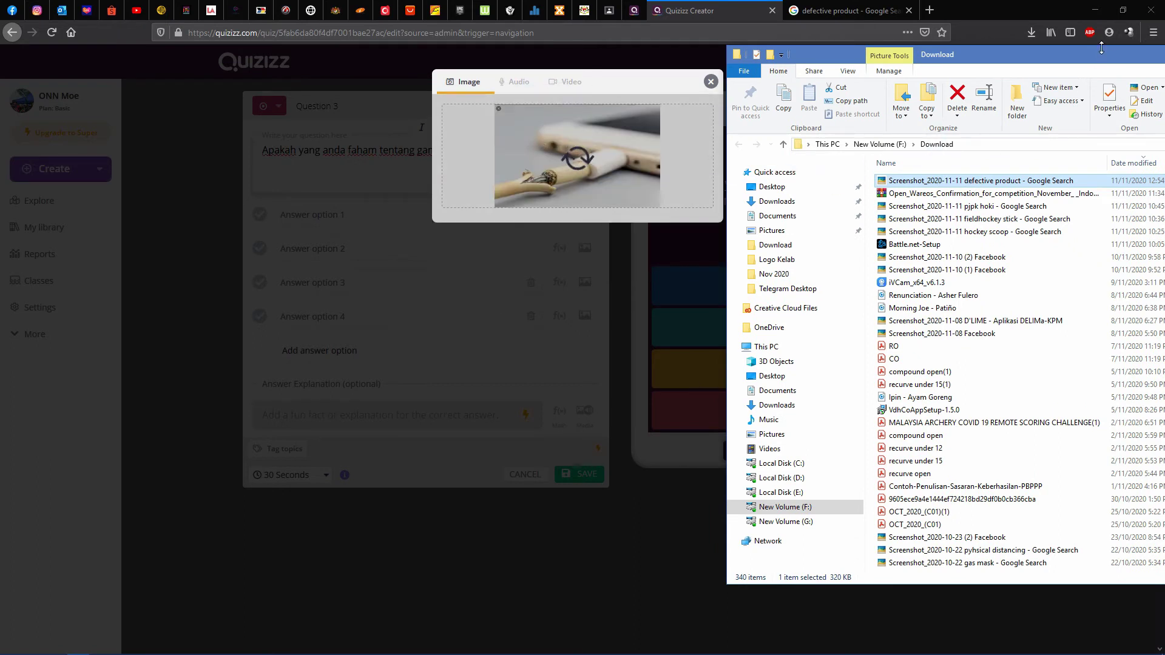
left_click(747, 10)
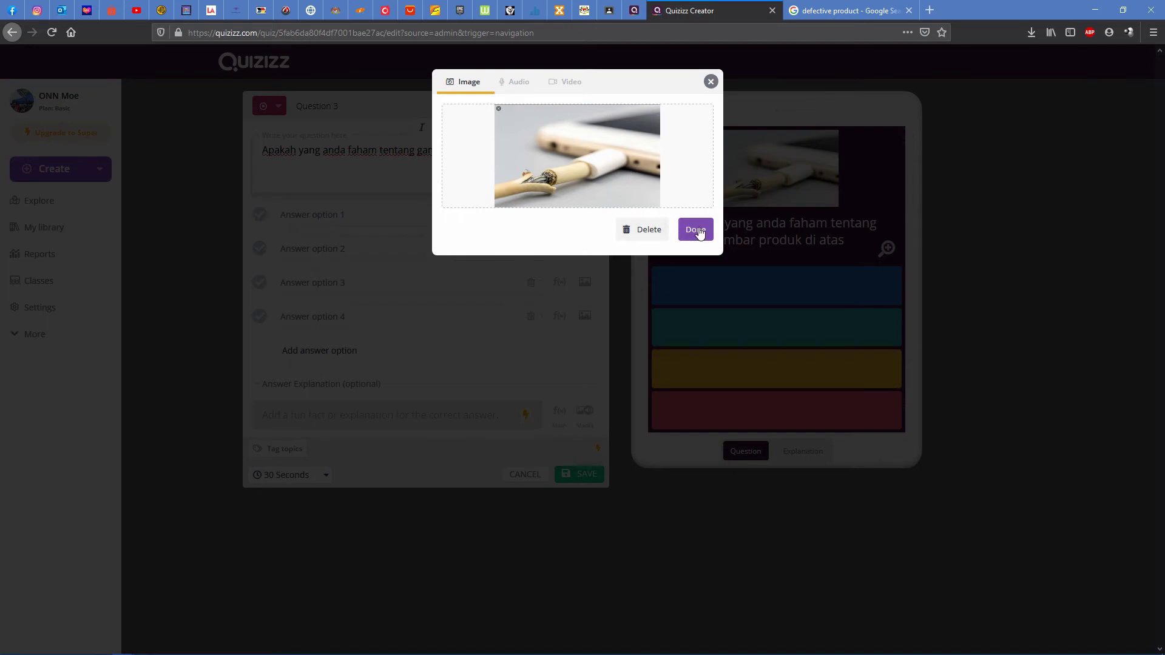
left_click(696, 230)
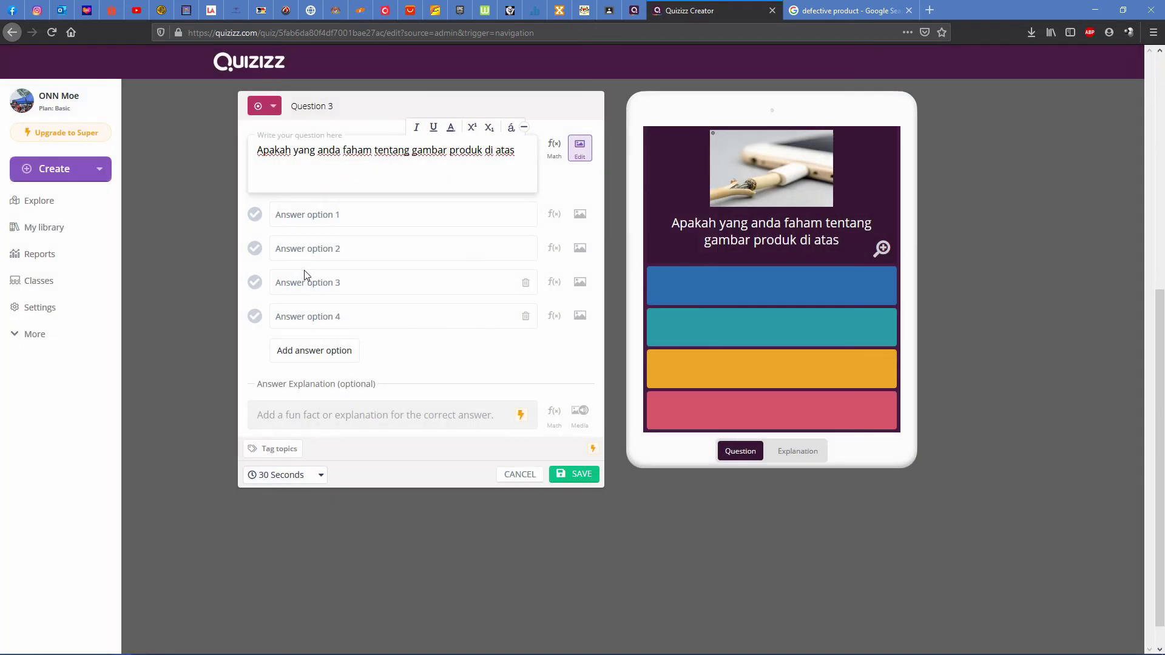
Enter "Bahan kurang berkualiti" as answer option 1 of question 3.
left_click(320, 214)
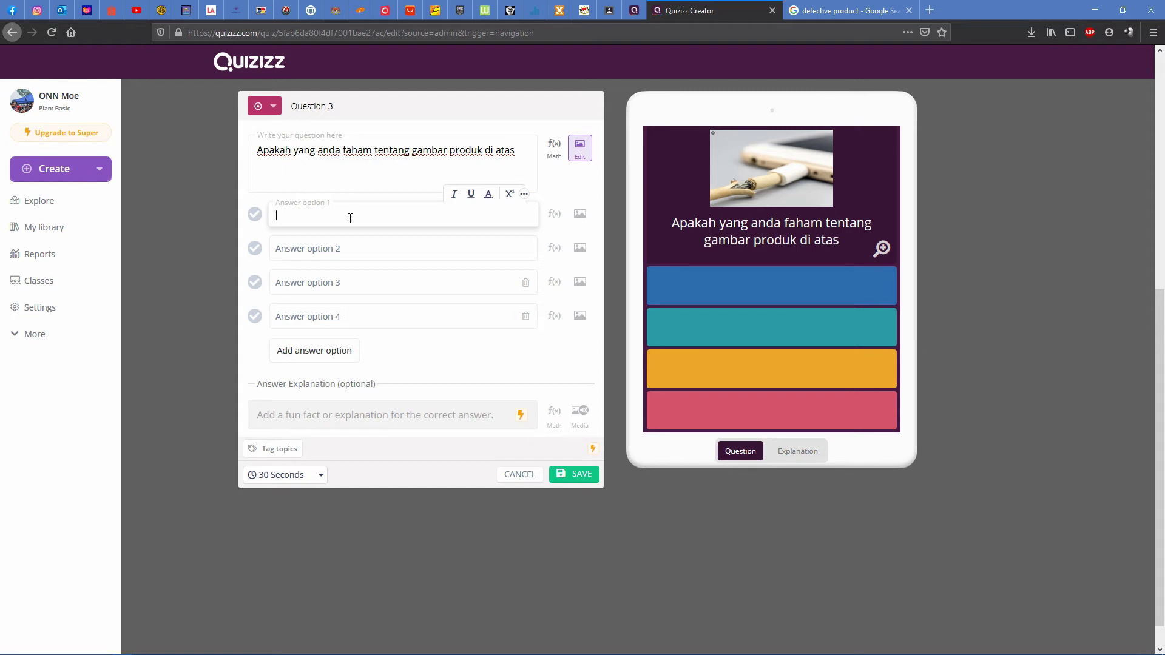
type("Bahan kurang b")
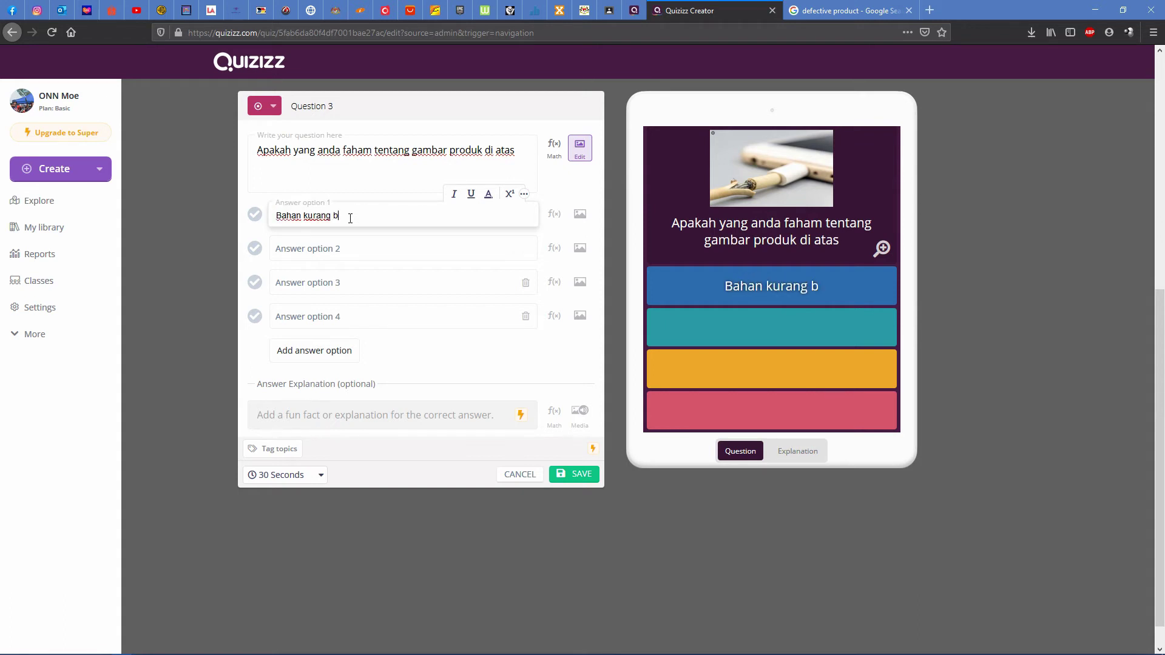
type("erkualiti")
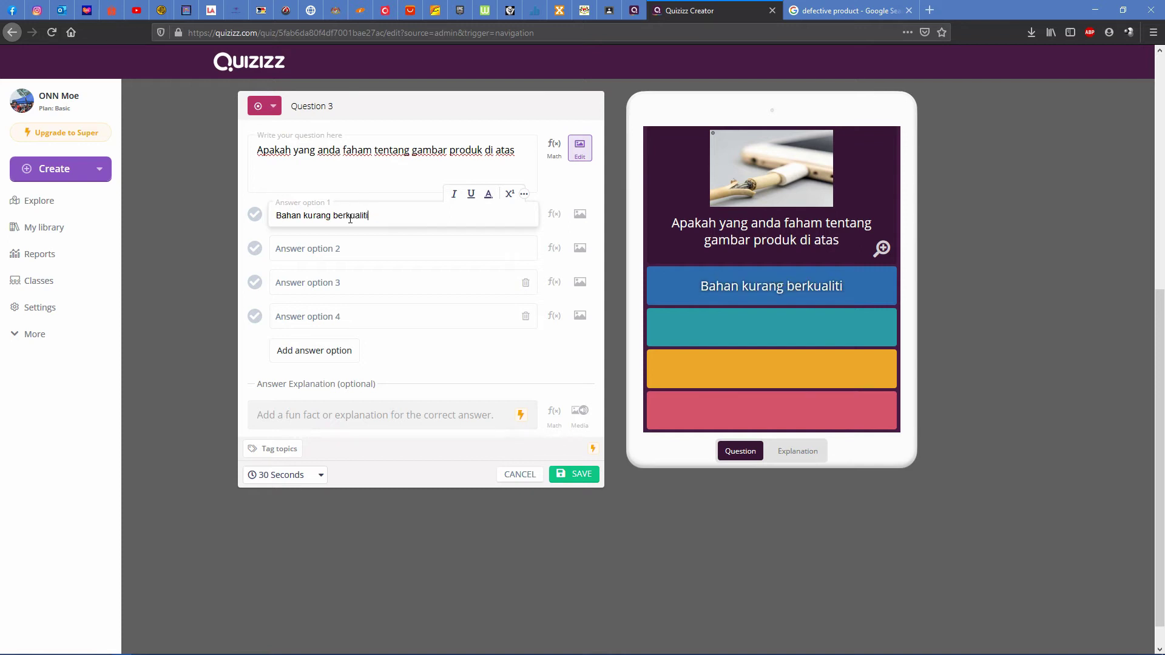
key("Tab")
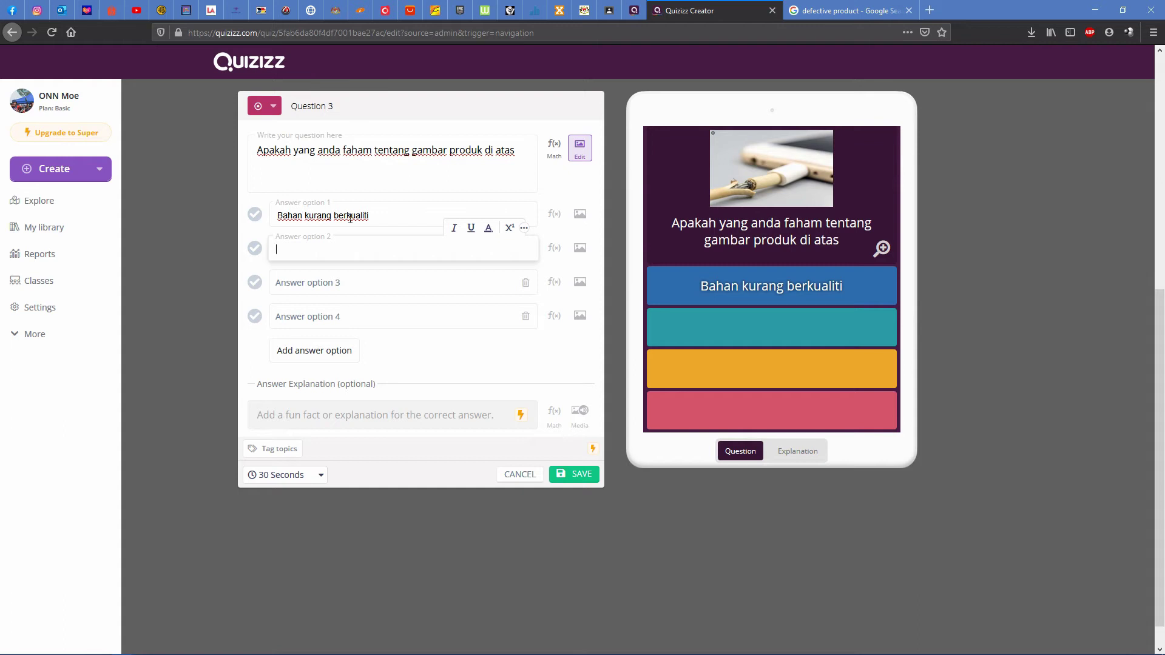
Enter "Tidak tahan lasak" as answer option 2 of question 3.
type("tidak")
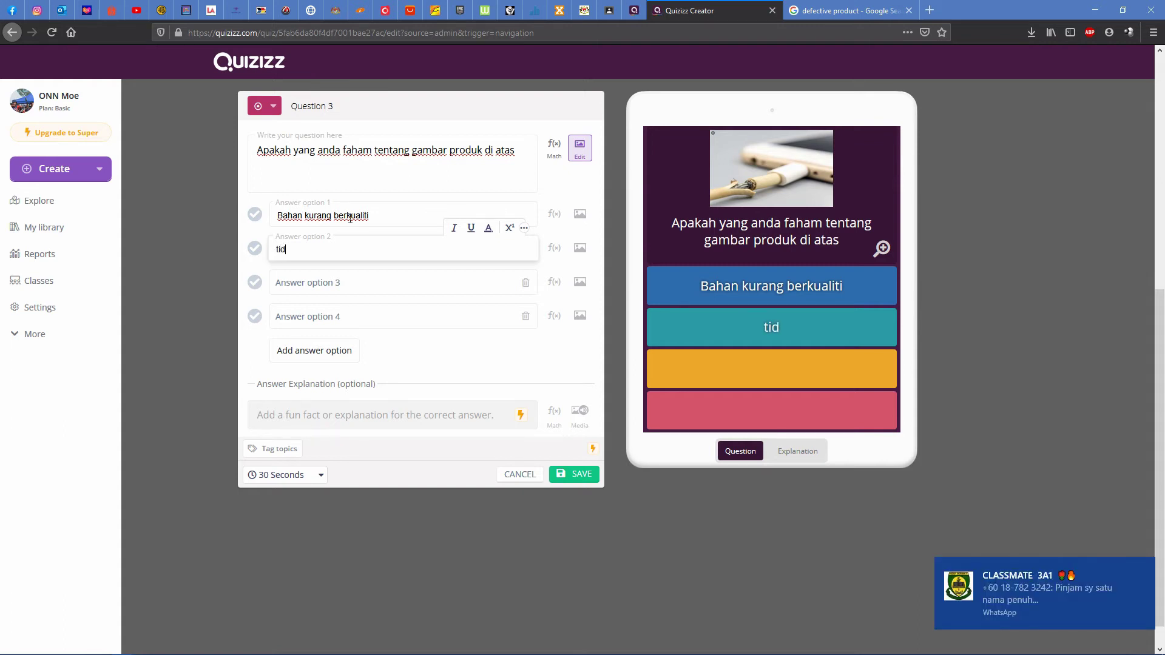
key("BackSpace")
key("BackSpace")
key("BackSpace")
key("BackSpace")
key("BackSpace")
type("Tidak tahan lasak")
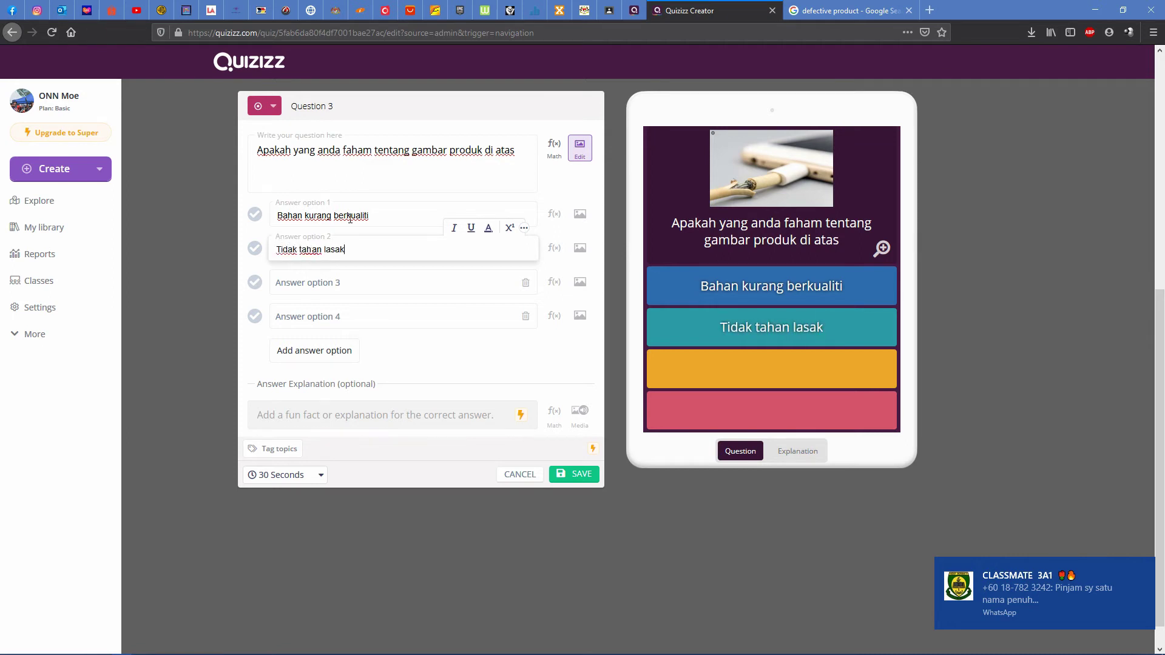
key("Tab")
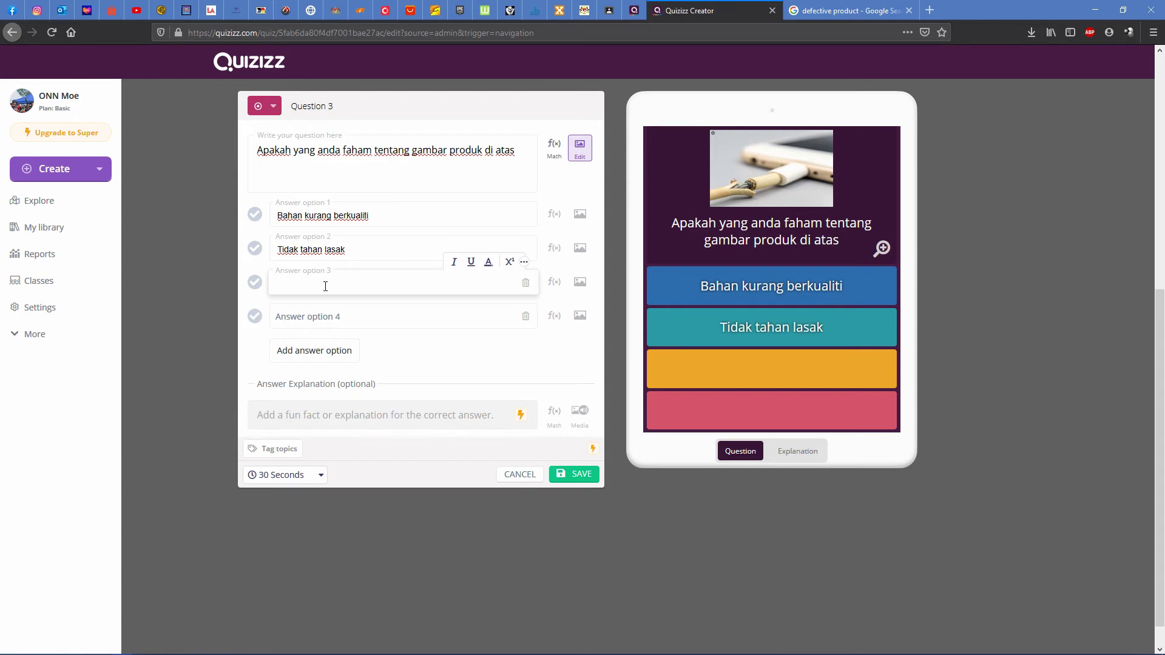
Enter "Mudah mencari alat ganti" as answer option 3 and "Produk pakai buang" as answer option 4.
type("Mudah mencari ")
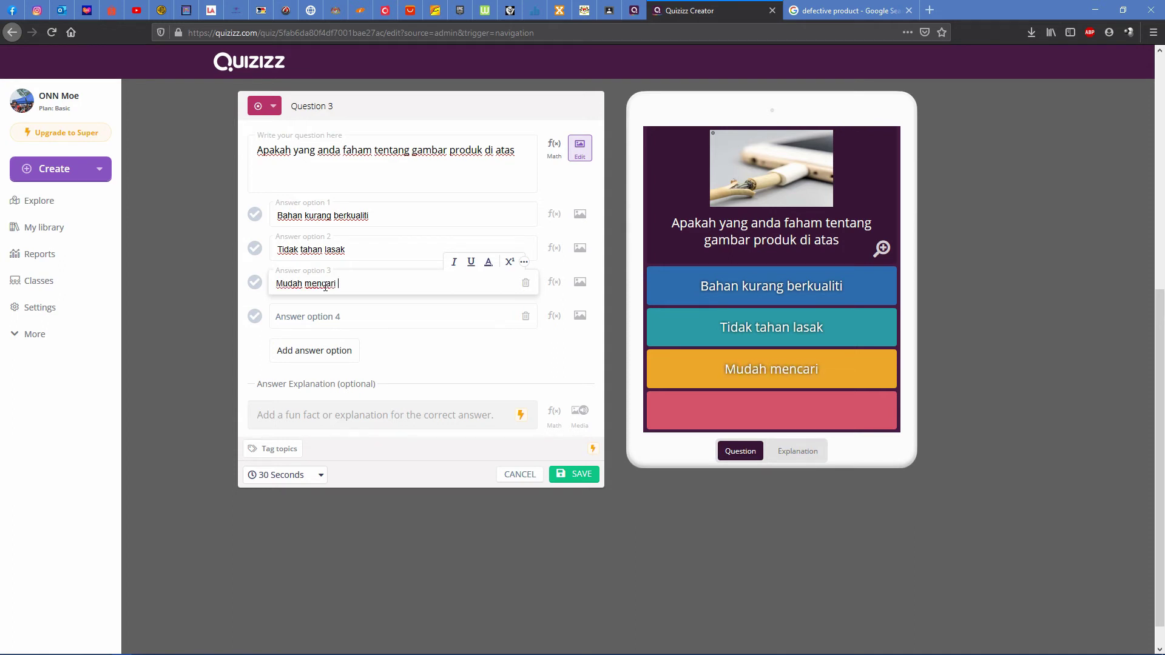
type("alat ganti")
key("Tab")
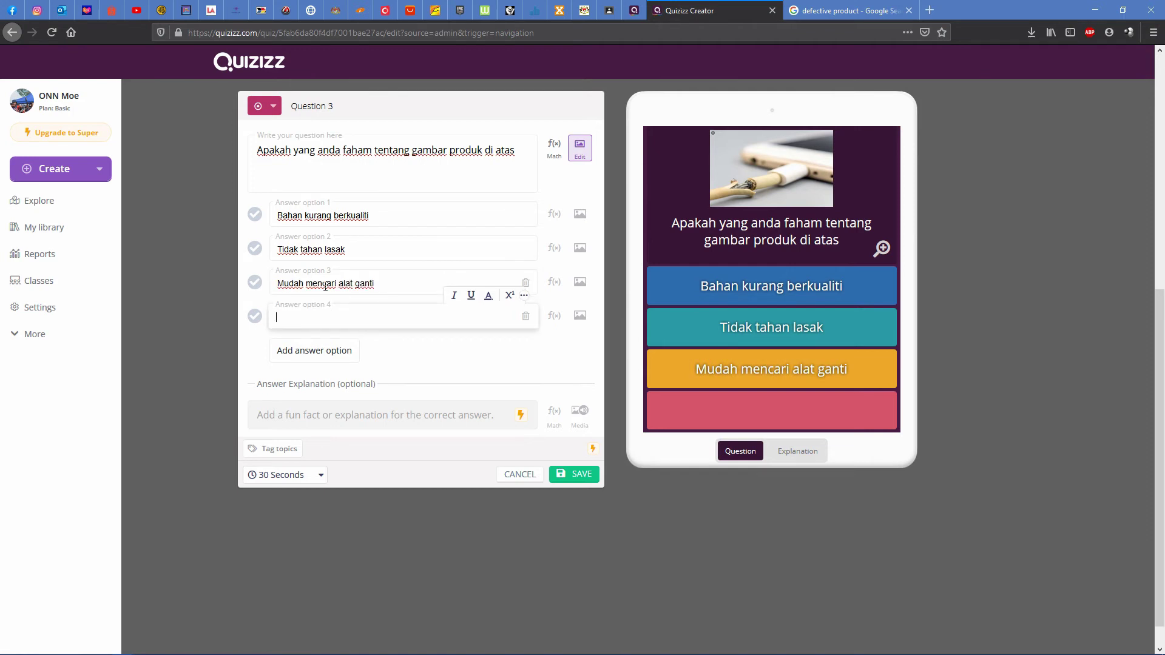
type("Produk pal")
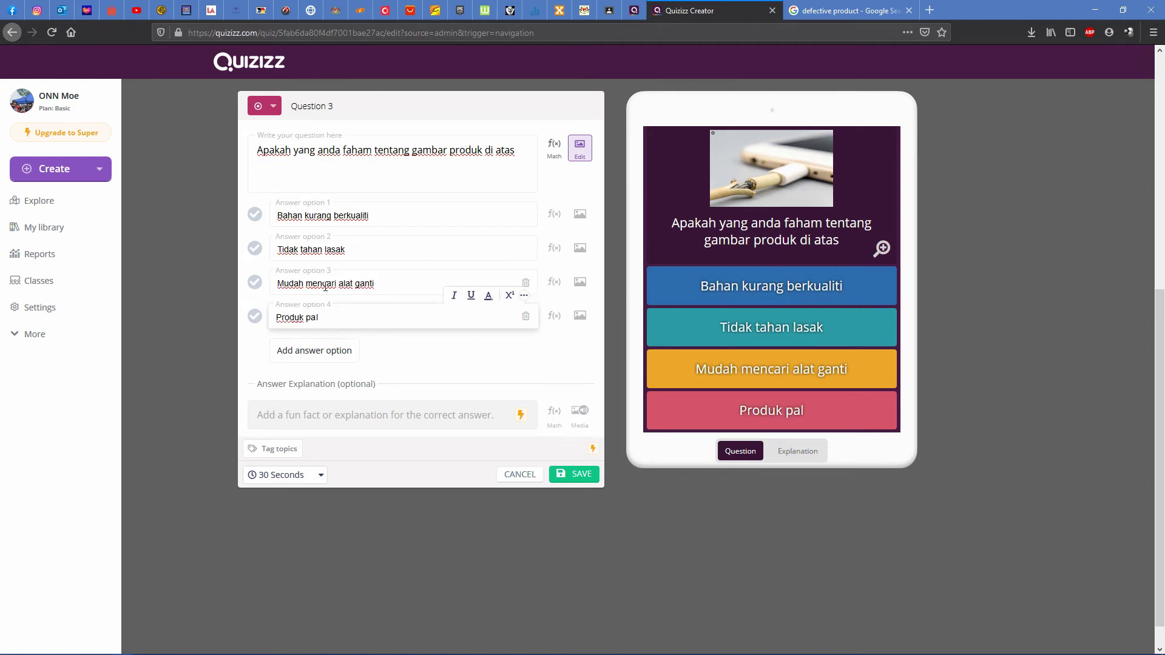
key("BackSpace")
type("kai buang")
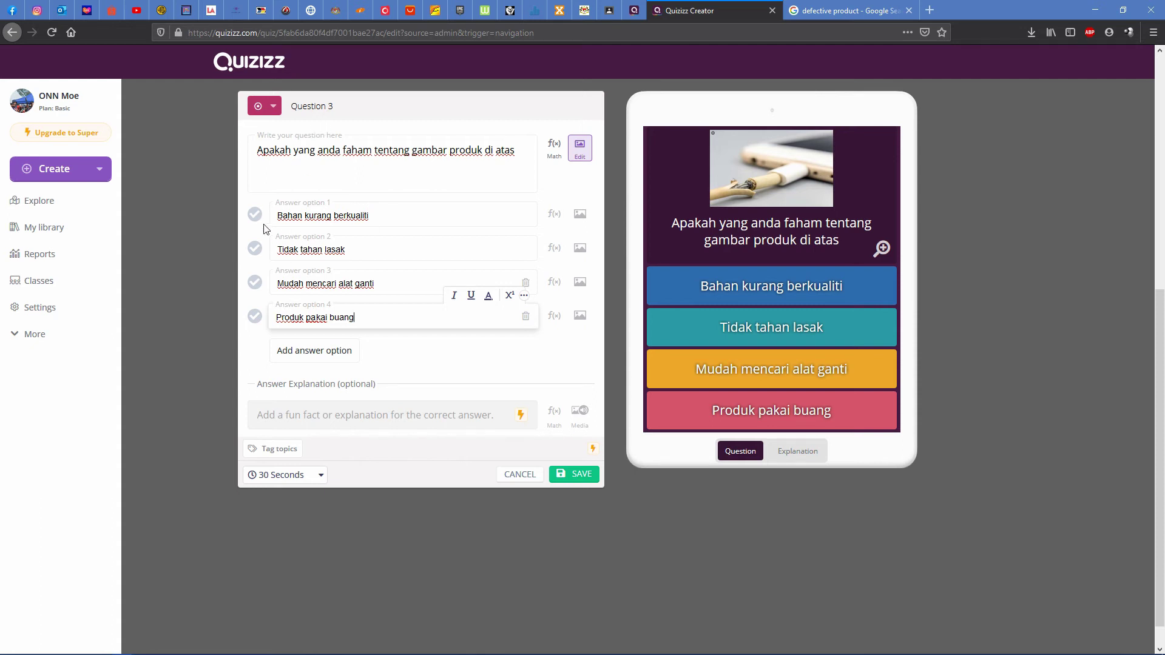
Mark "Produk pakai buang" as the correct answer and save question 3.
left_click(255, 316)
left_click(582, 476)
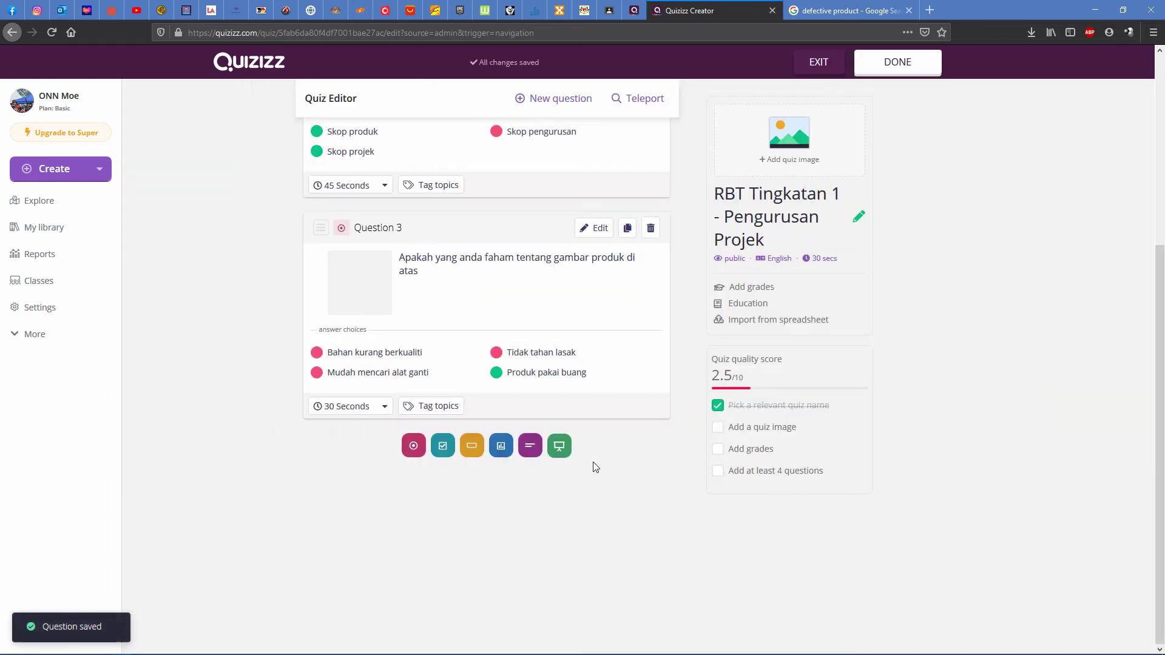
Review the three saved questions, their answer choices and the image of question 3 in the quiz editor.
scroll(273, 360, "up", 2)
scroll(276, 352, "down", 4)
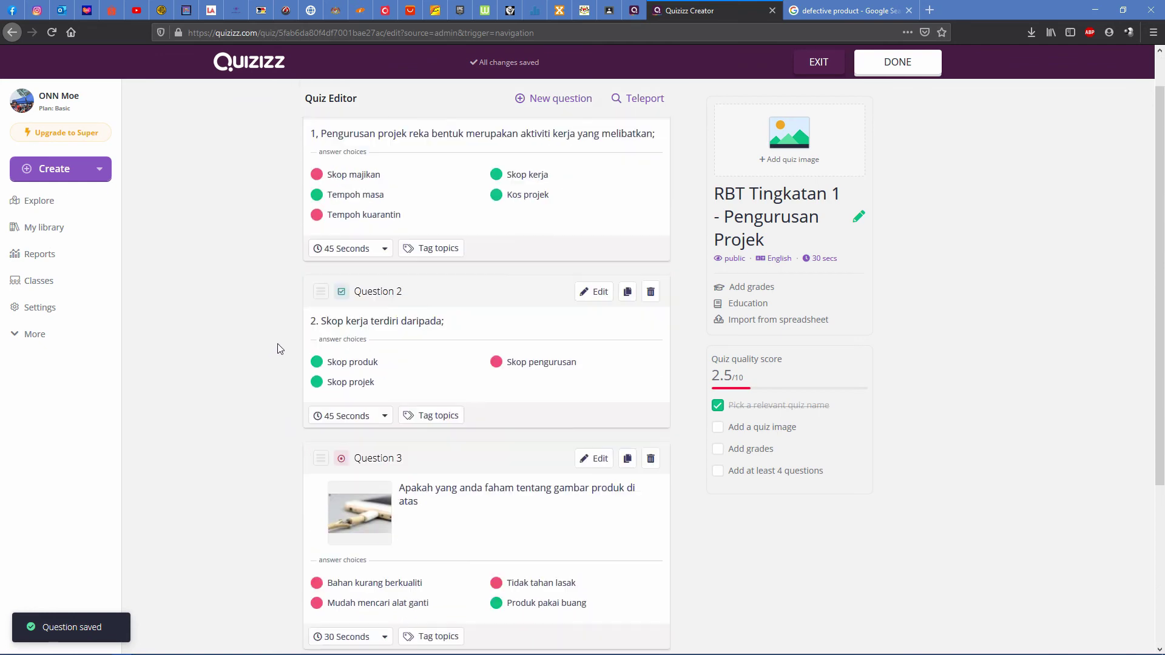
scroll(279, 347, "up", 4)
scroll(278, 348, "up", 1)
scroll(279, 347, "down", 5)
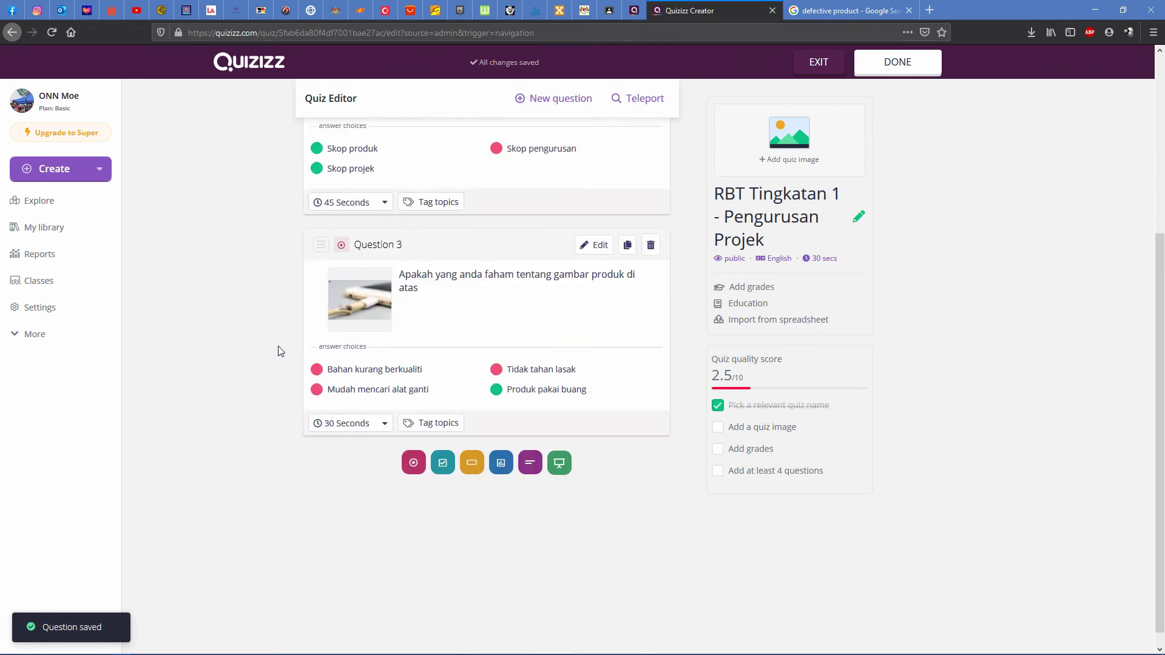
scroll(554, 379, "up", 3)
scroll(603, 495, "down", 3)
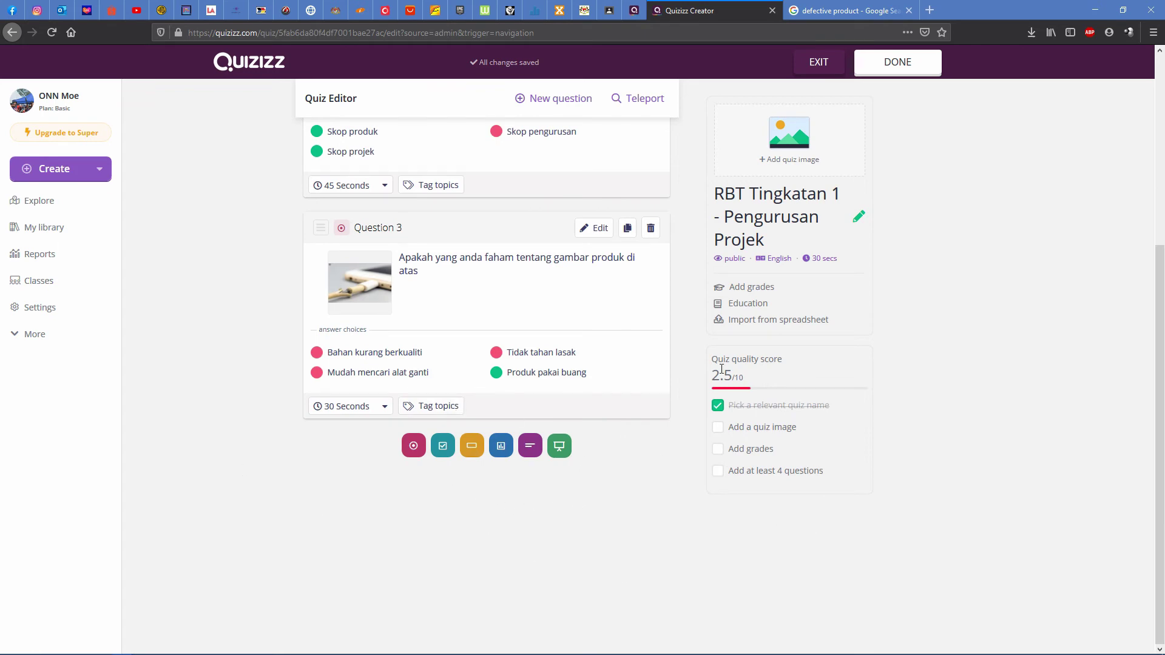
scroll(574, 489, "up", 5)
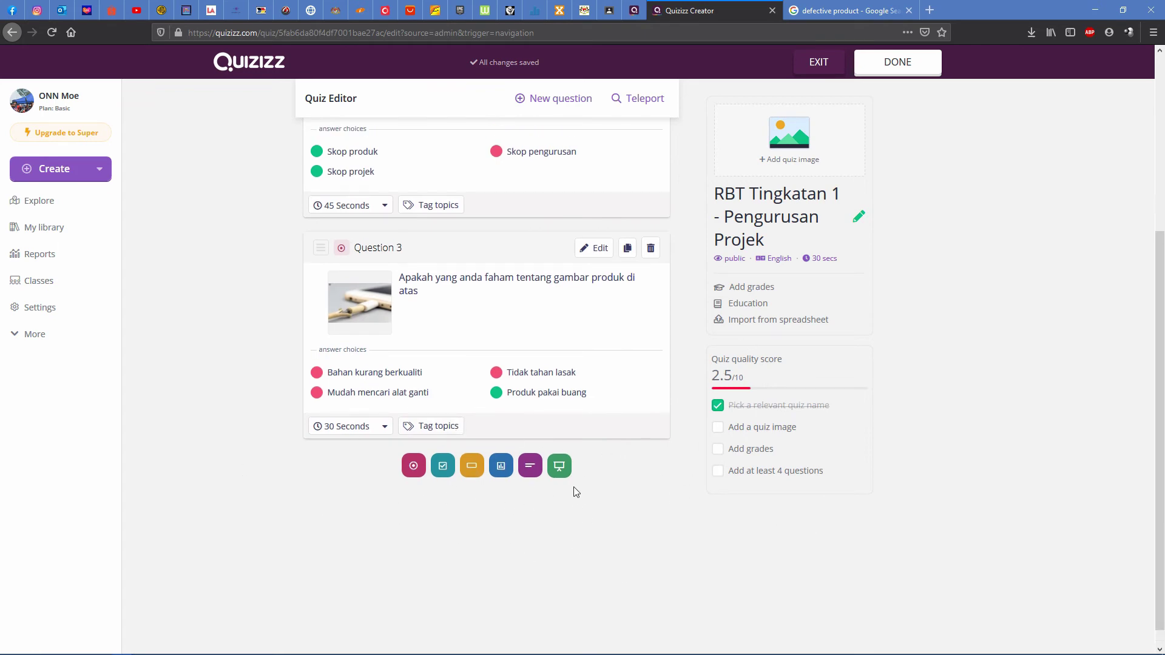
Finish editing the quiz to bring up its details, and search Google Images for "rbt tingkatan 1".
left_click(889, 65)
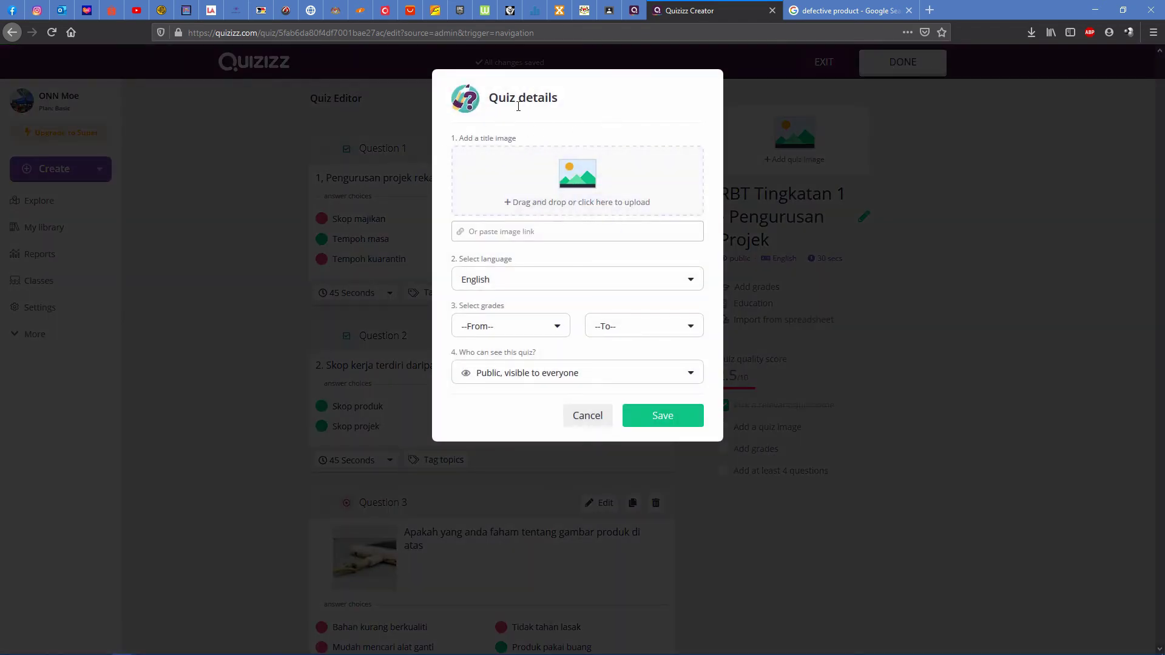
left_click(886, 11)
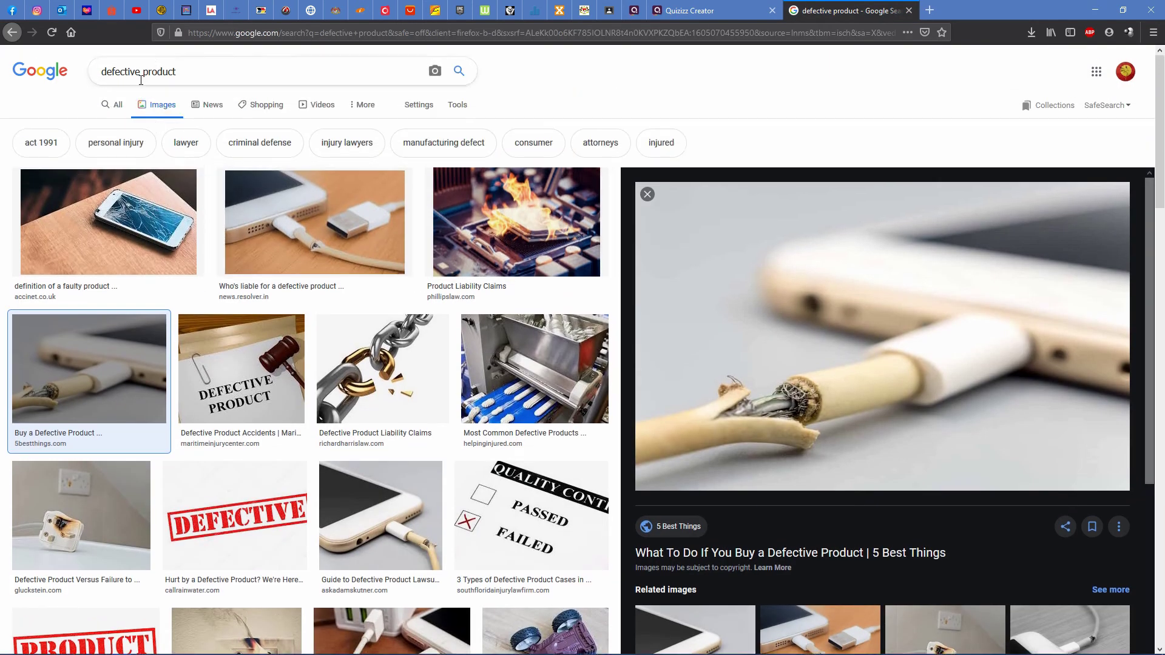
triple_click(174, 66)
type("r")
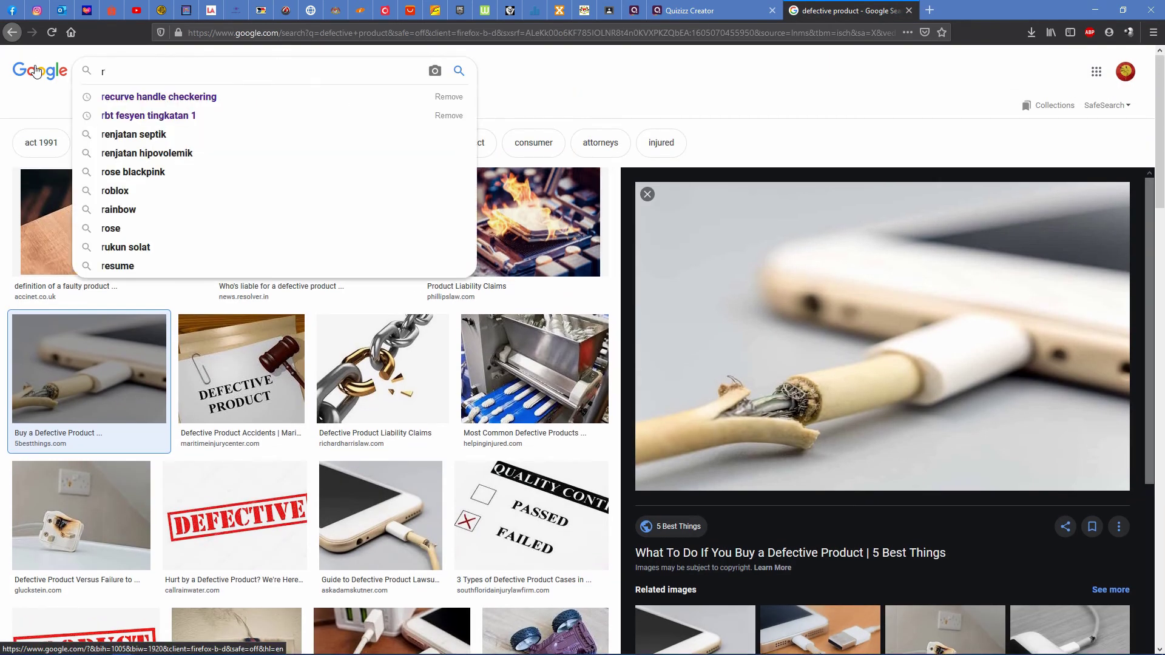
type("bt tingkatan 1")
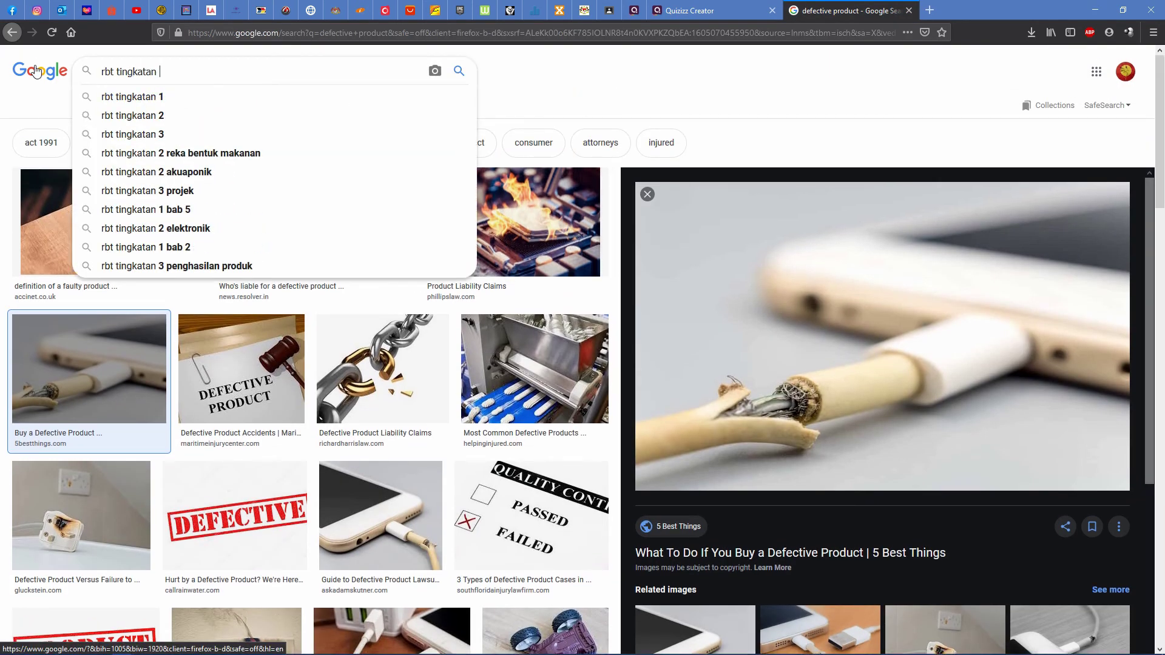
key("Escape")
key("Return")
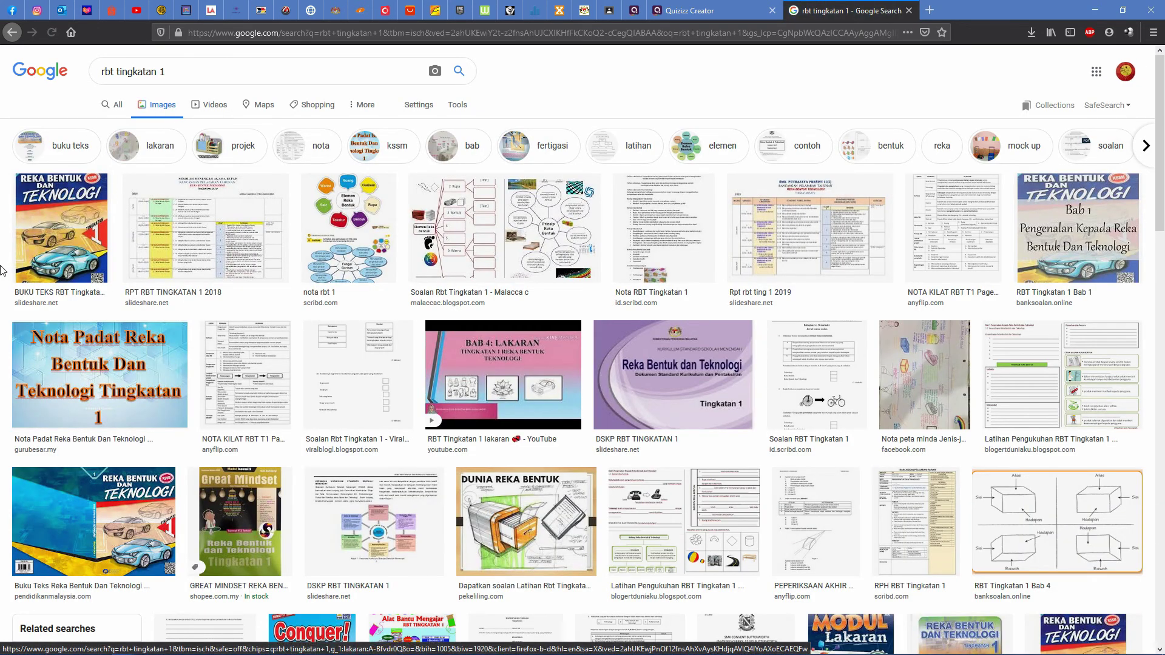
Enlarge the "Reka Bentuk dan Teknologi" Tingkatan 1 textbook cover and download a browser screenshot of it.
left_click(45, 251)
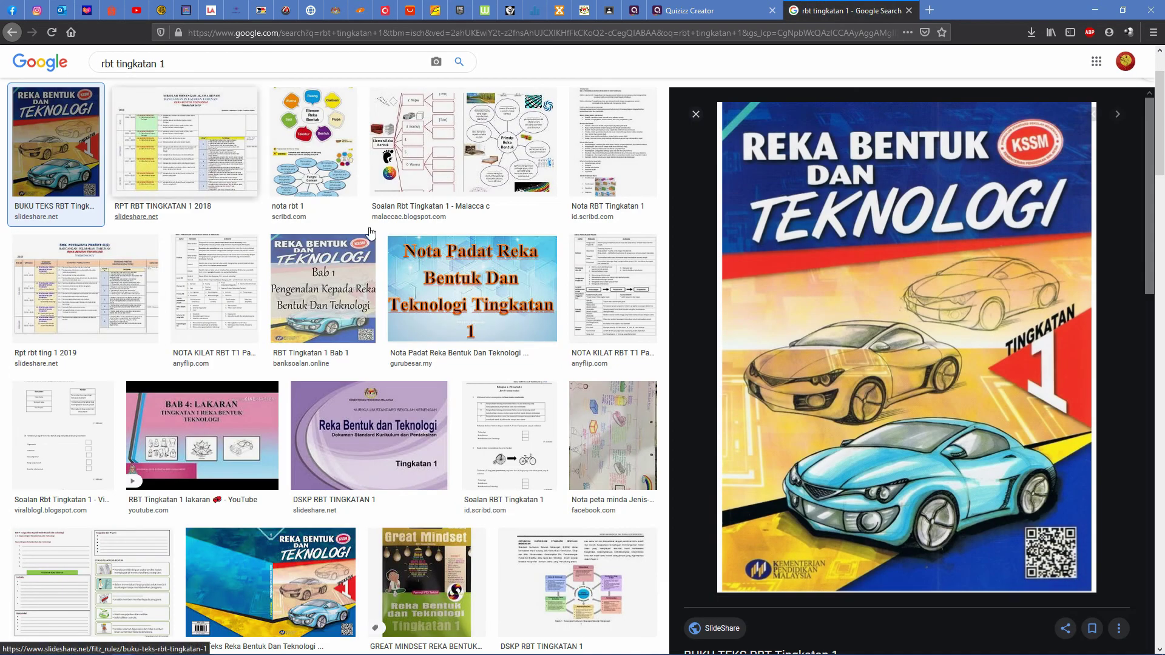
right_click(666, 224)
left_click(714, 380)
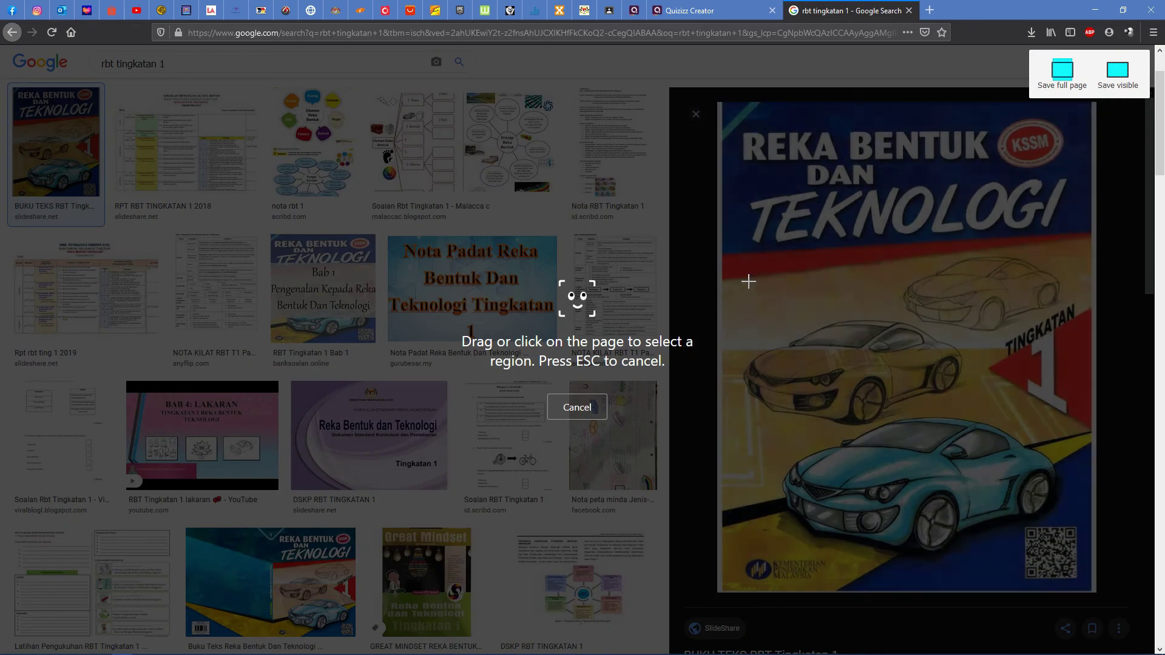
left_click(969, 579)
left_click(1039, 611)
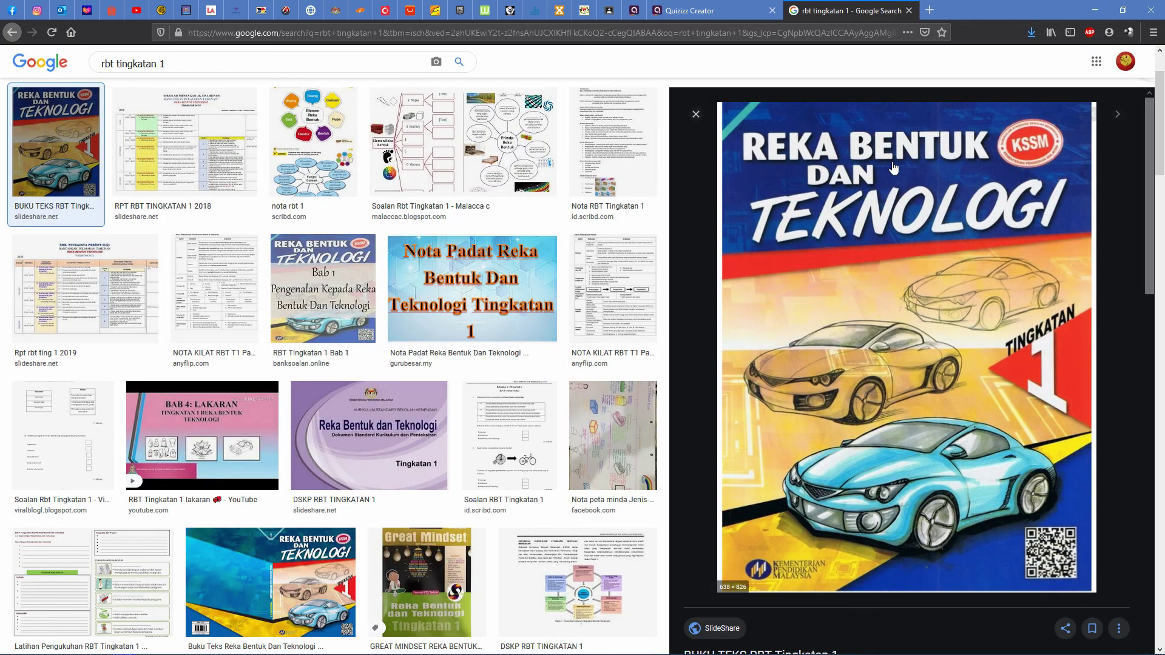
Locate the downloaded "rbt tingkatan 1" screenshot in its folder and add it as the quiz's title image.
left_click(1030, 32)
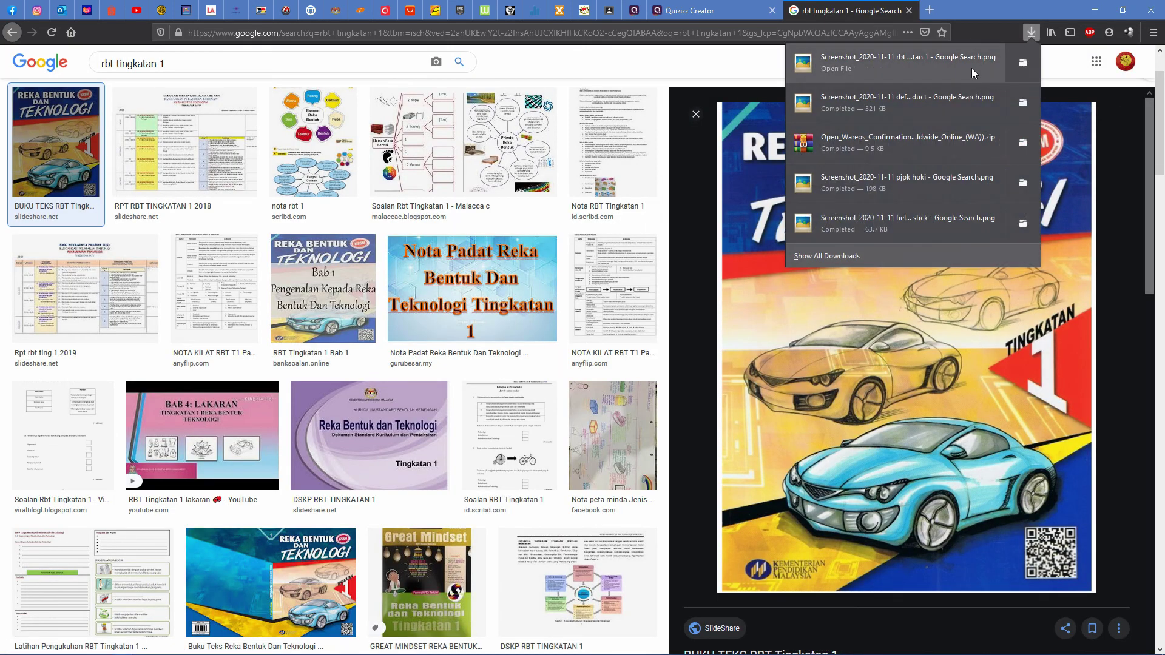
left_click(1032, 51)
left_click(716, 10)
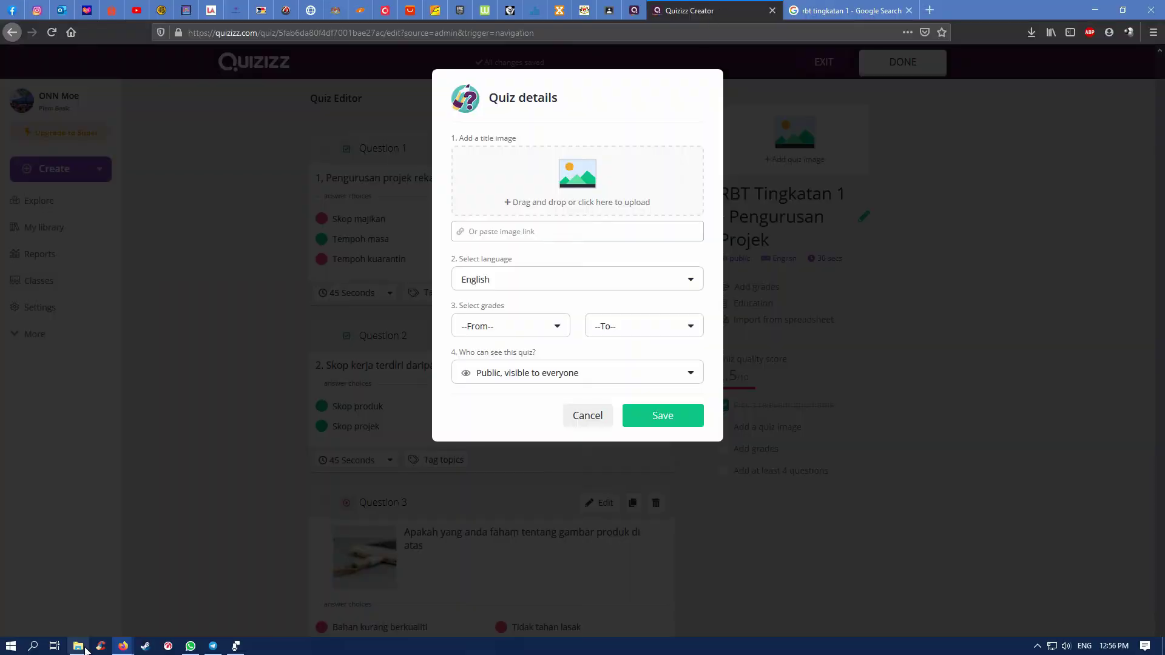
left_click(97, 646)
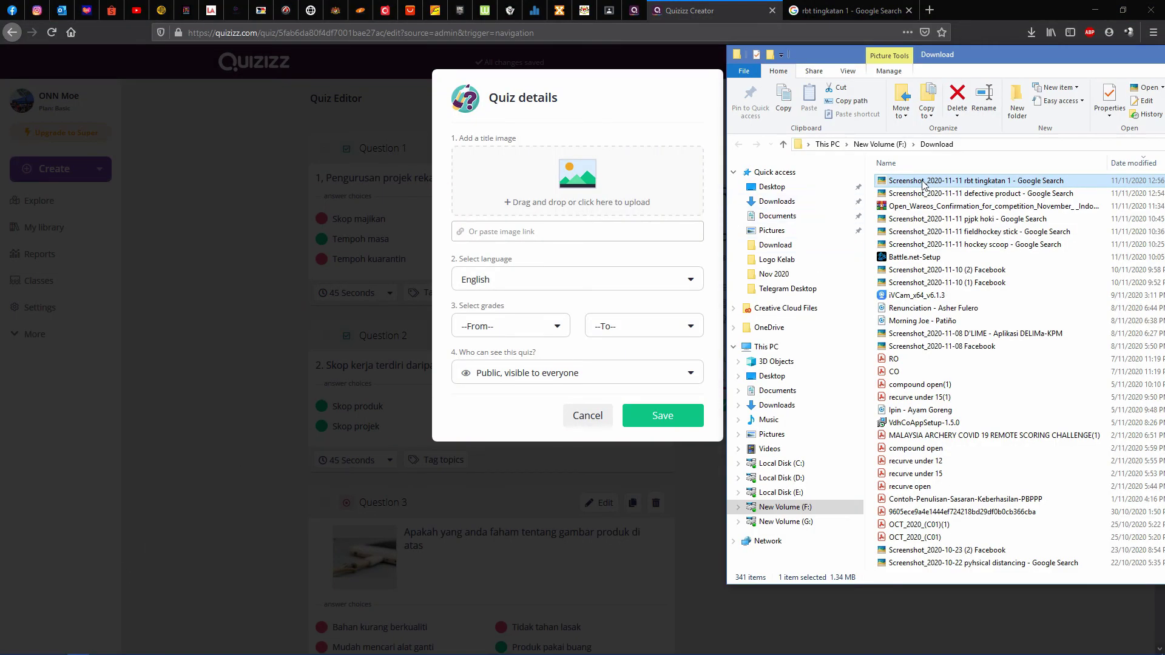
left_click_drag(925, 182, 558, 199)
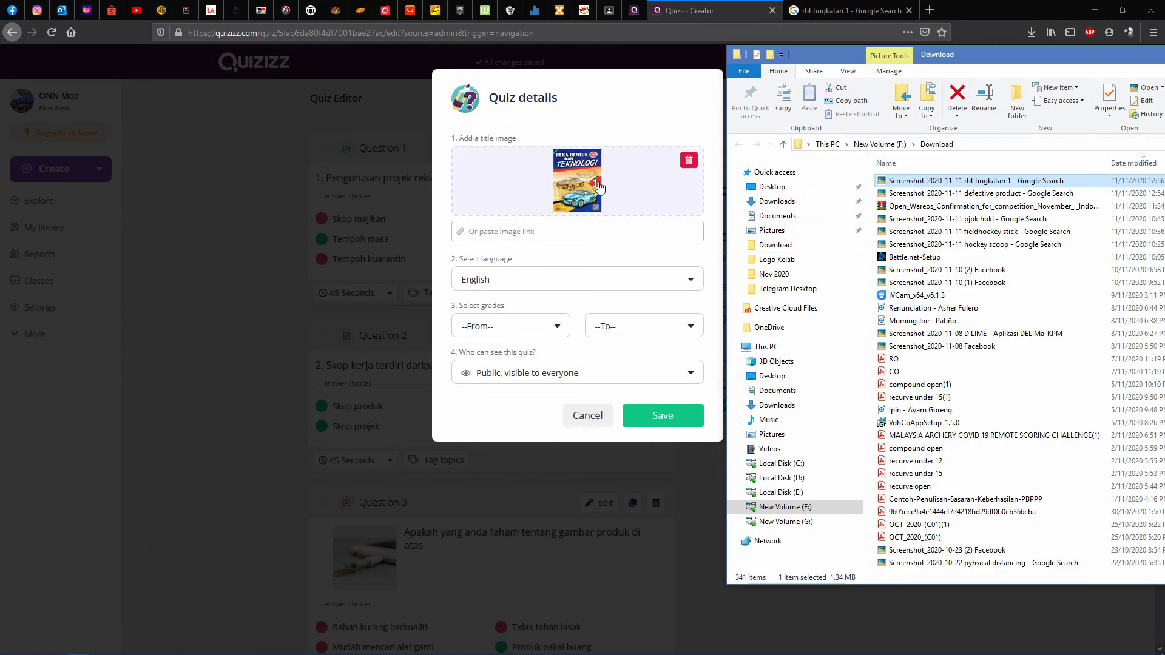
Set the quiz's grade range from KG to 1st and save the quiz details.
left_click(532, 326)
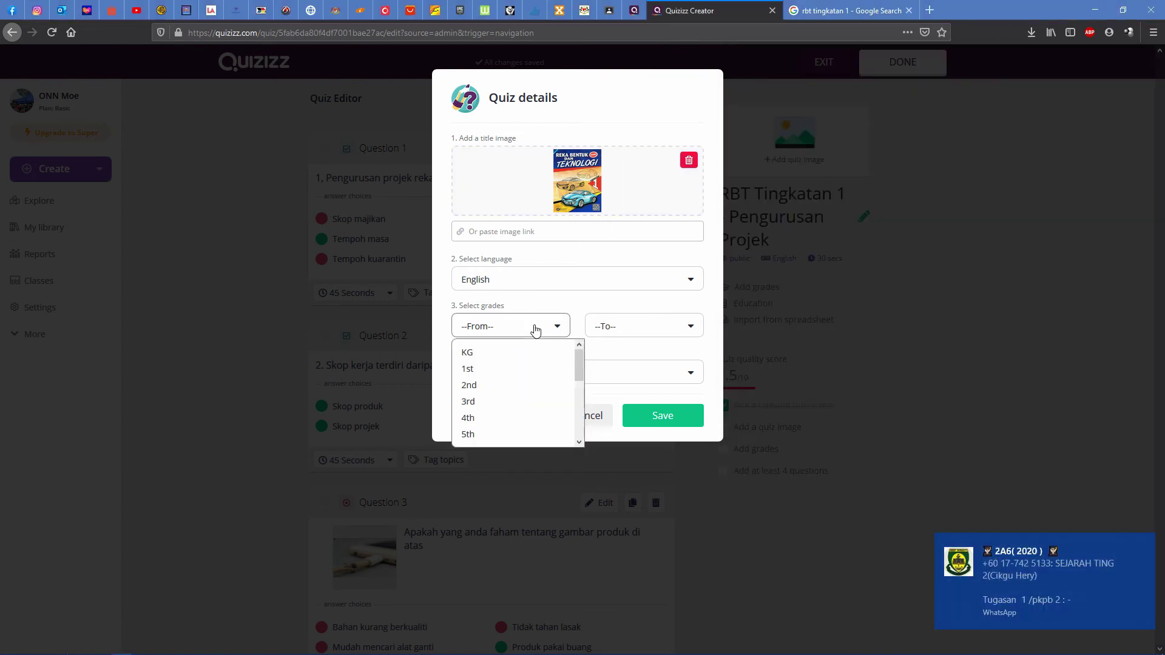
left_click(502, 355)
left_click(604, 326)
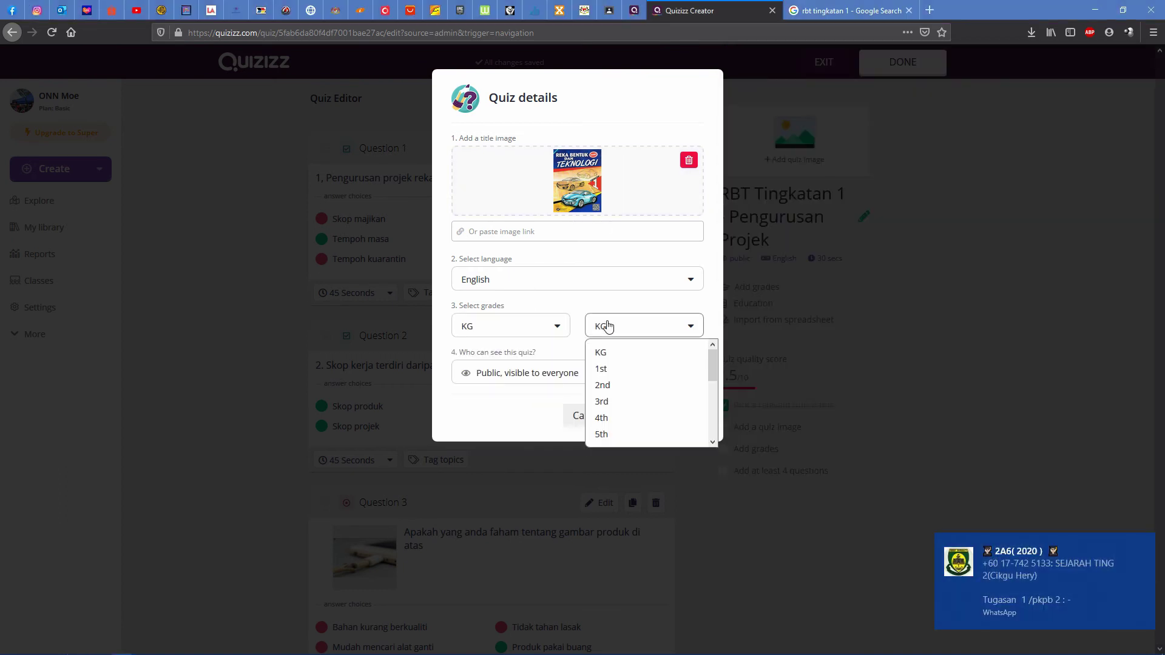
left_click(604, 368)
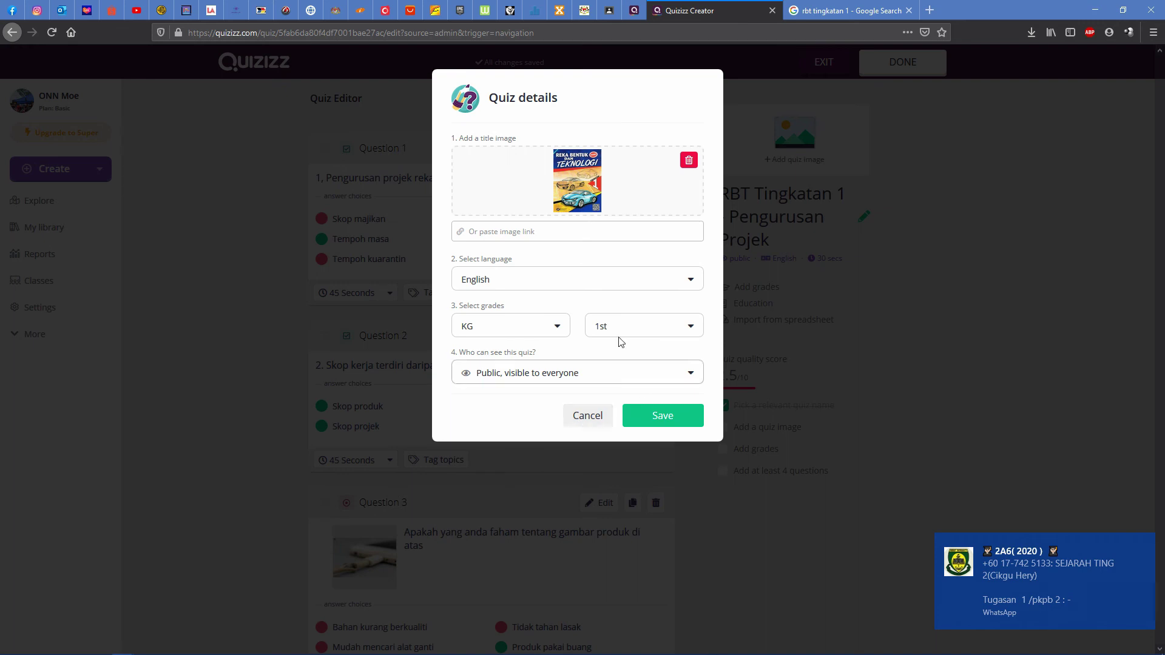
left_click(671, 420)
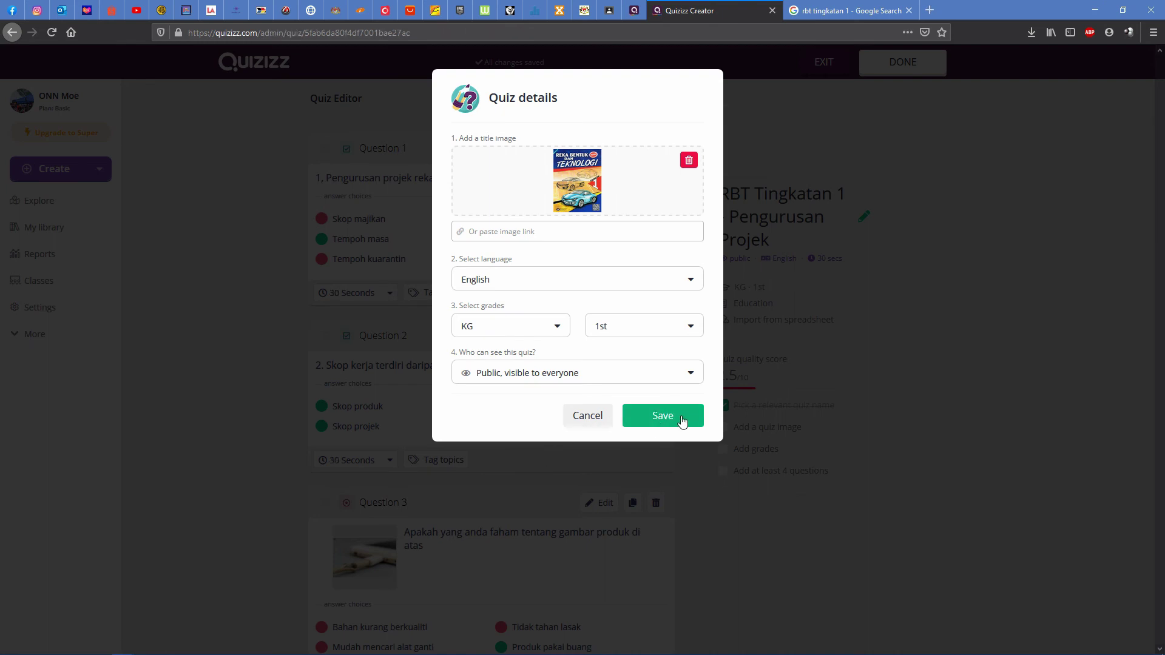
left_click(680, 417)
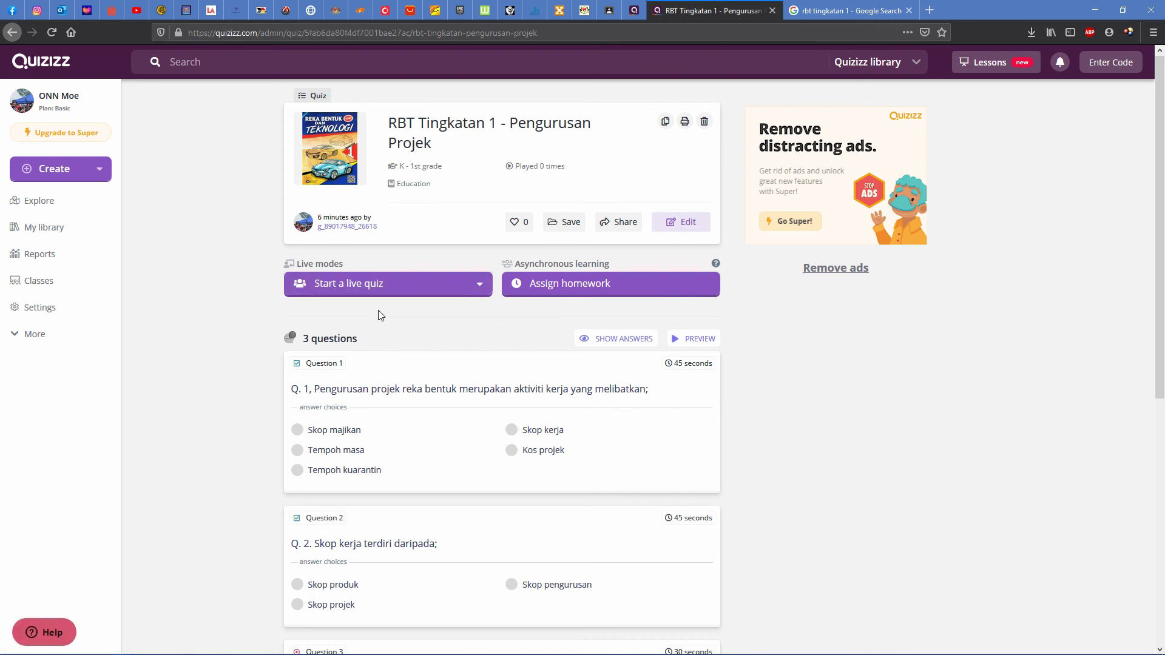
mouse_move(127, 647)
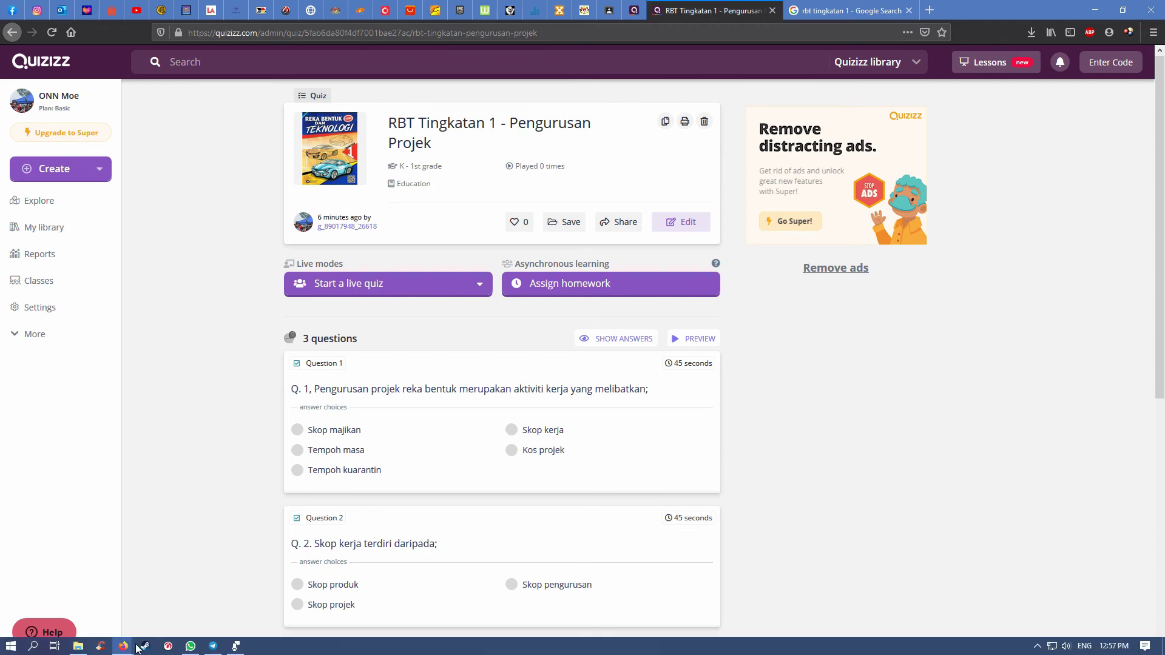
left_click(190, 646)
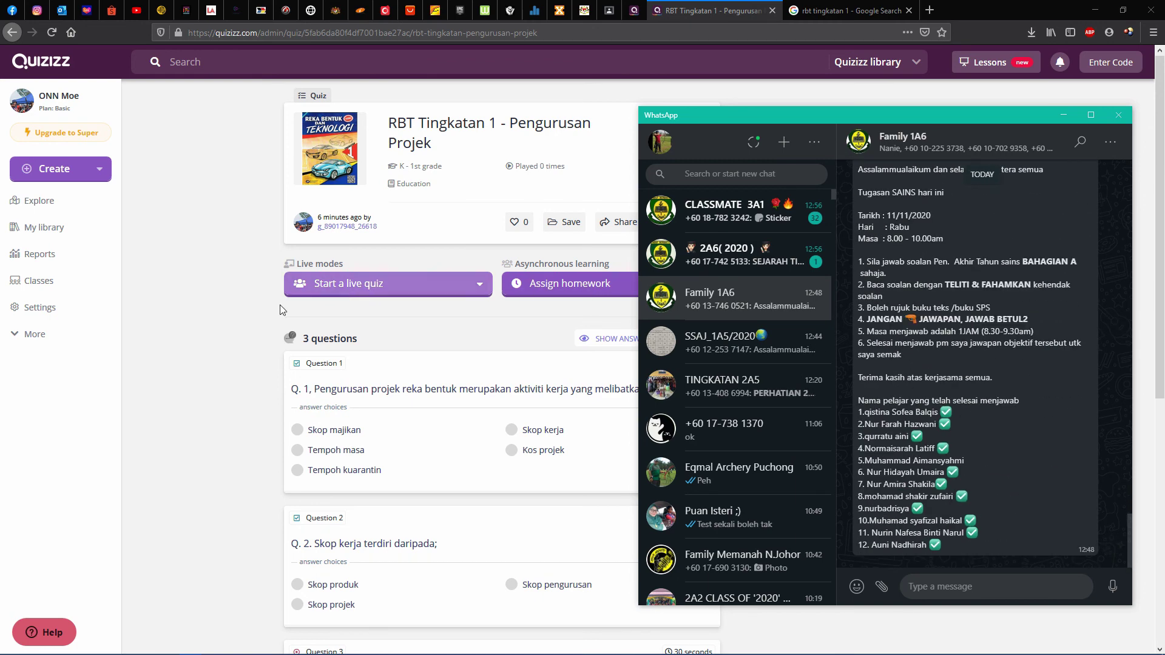
Set up a live quiz in Classic mode with the default settings and continue to the waiting lobby.
left_click(398, 284)
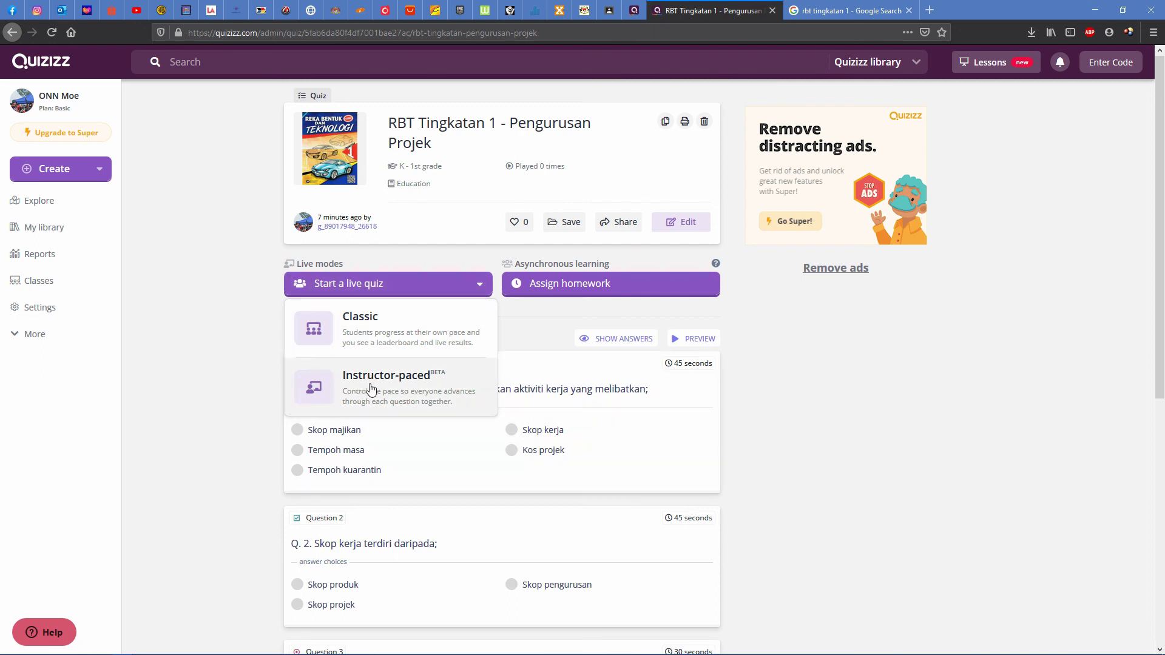
left_click(378, 339)
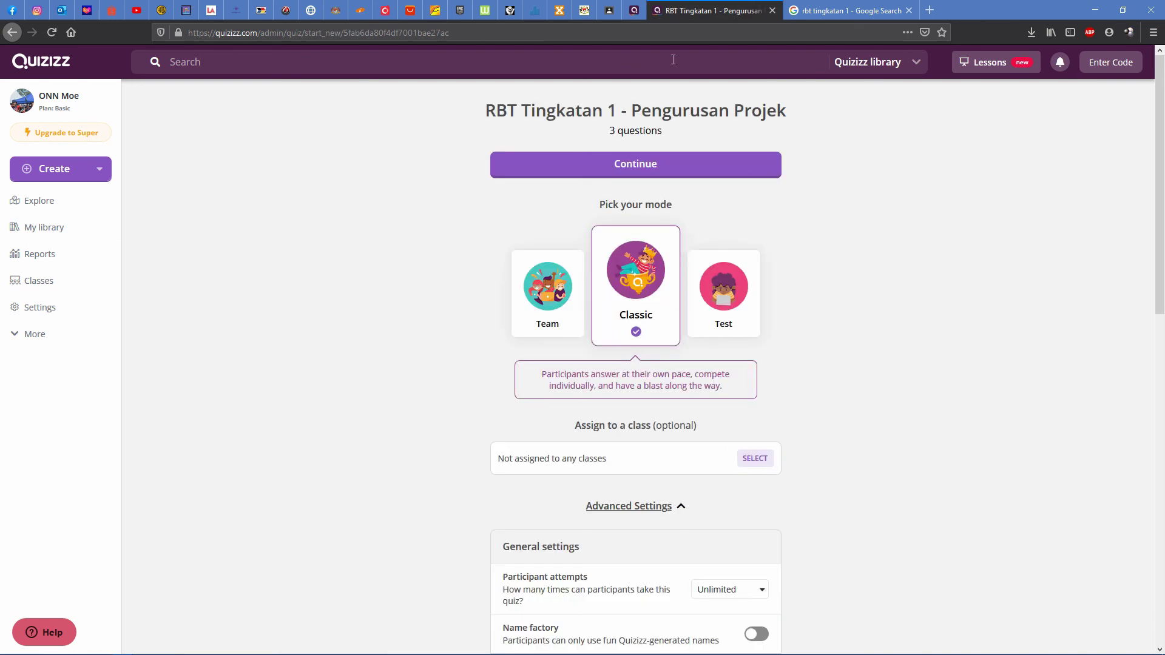
scroll(839, 528, "down", 2)
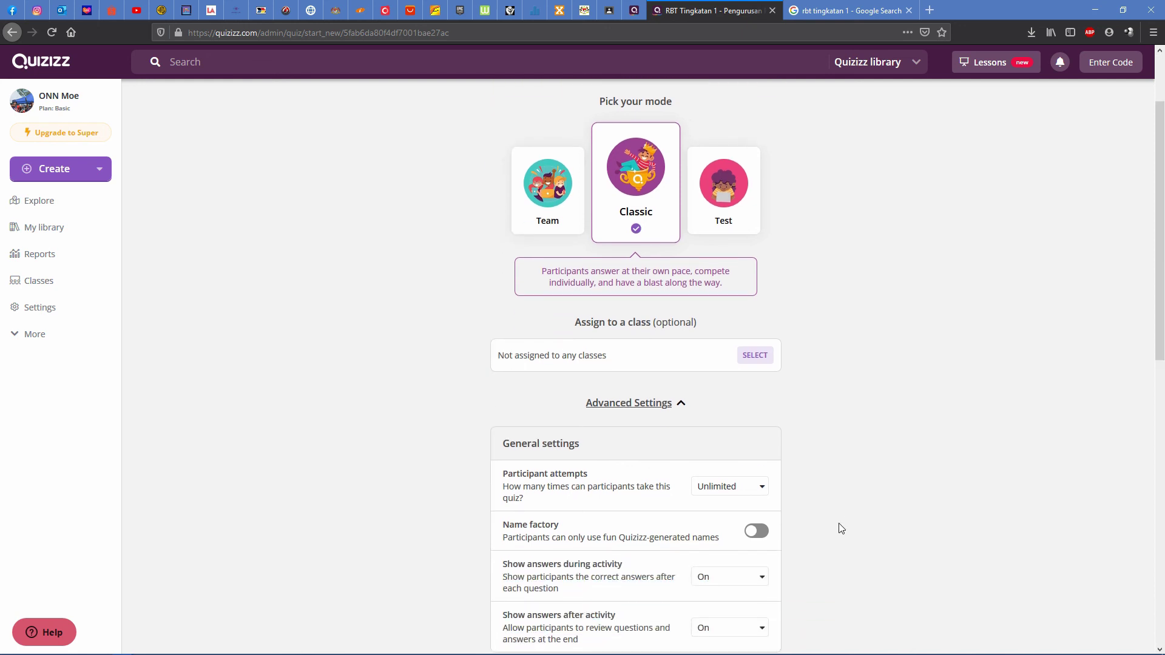
scroll(840, 527, "up", 2)
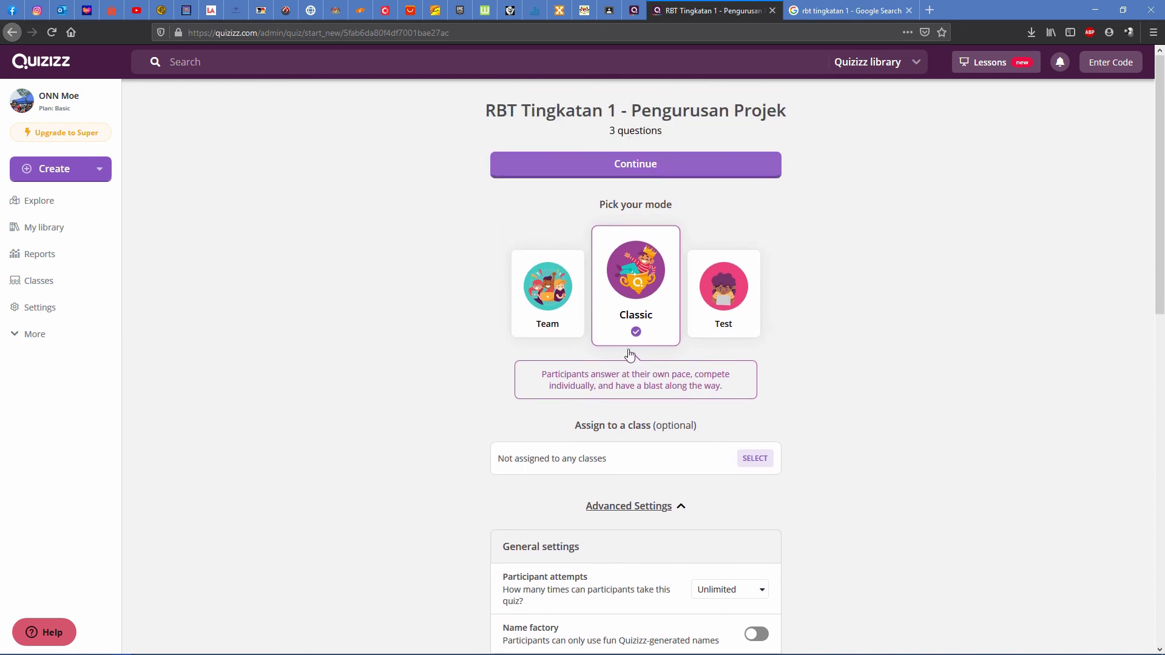
left_click(638, 175)
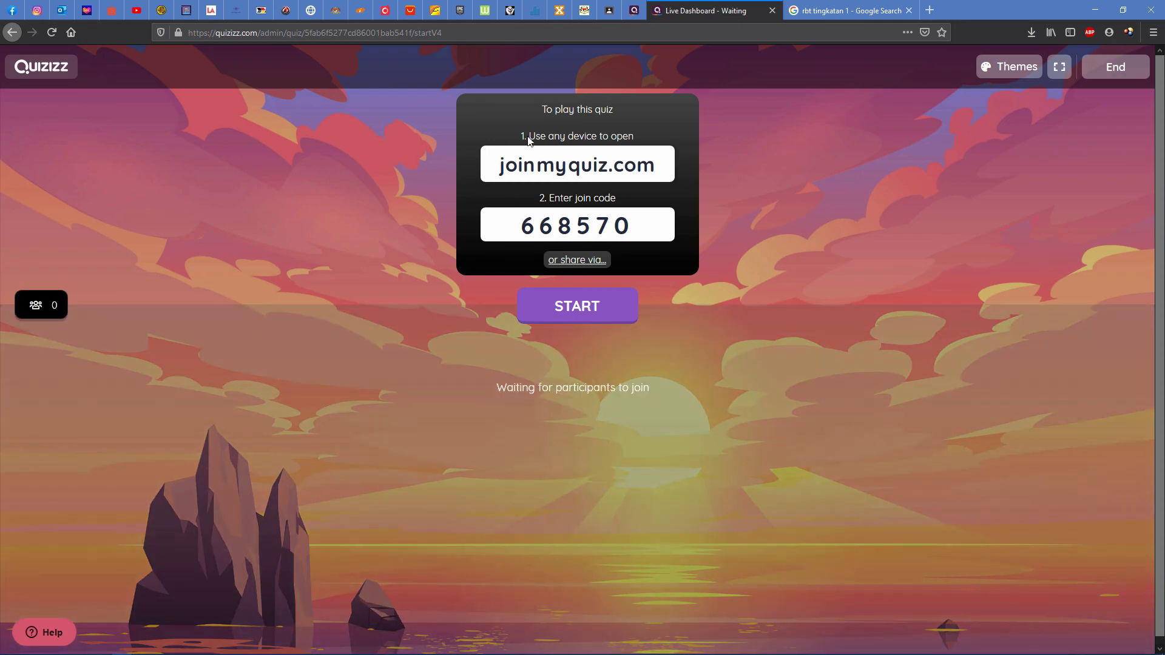
Copy the live quiz's join link from the sharing options and close them.
left_click(581, 260)
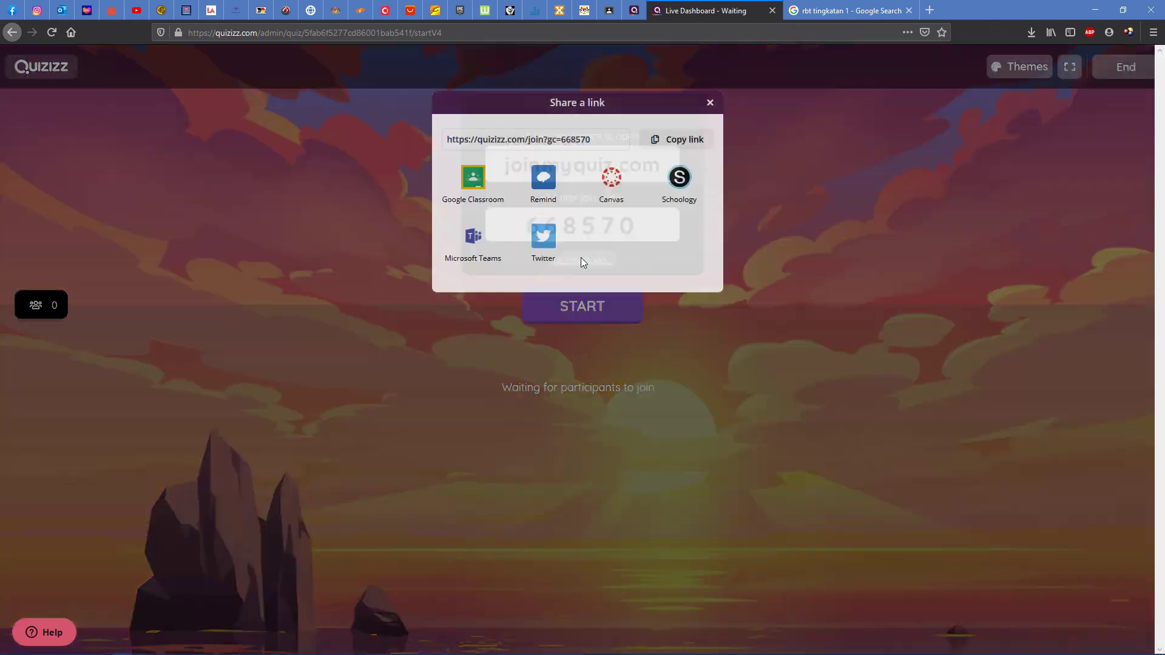
left_click(684, 120)
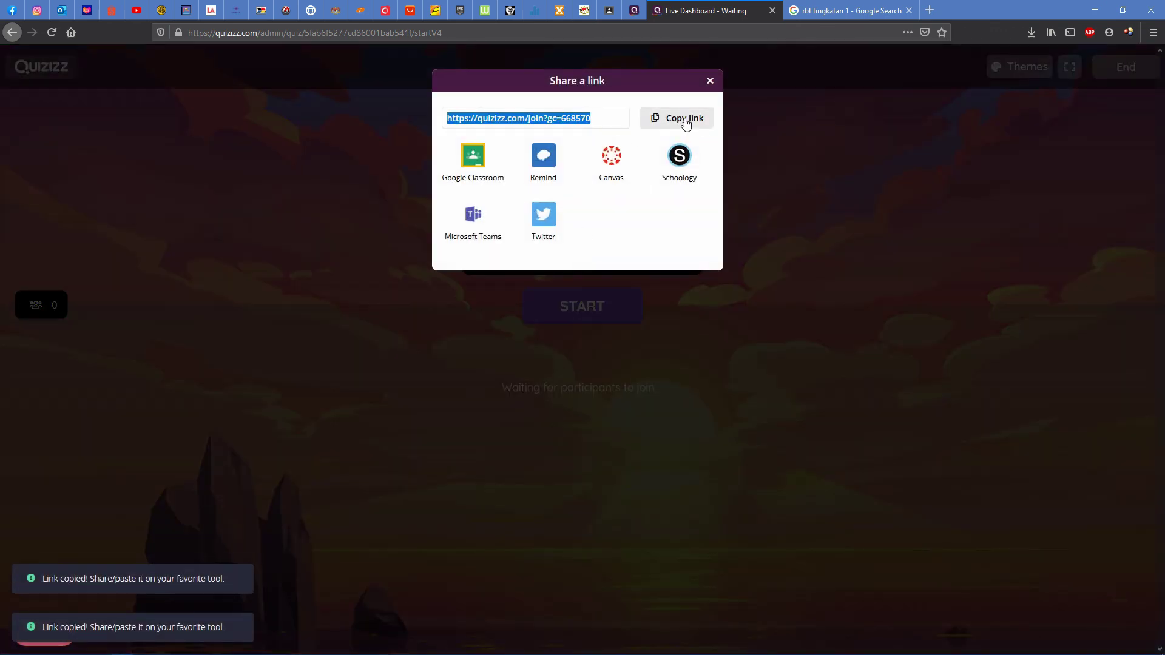
left_click(707, 81)
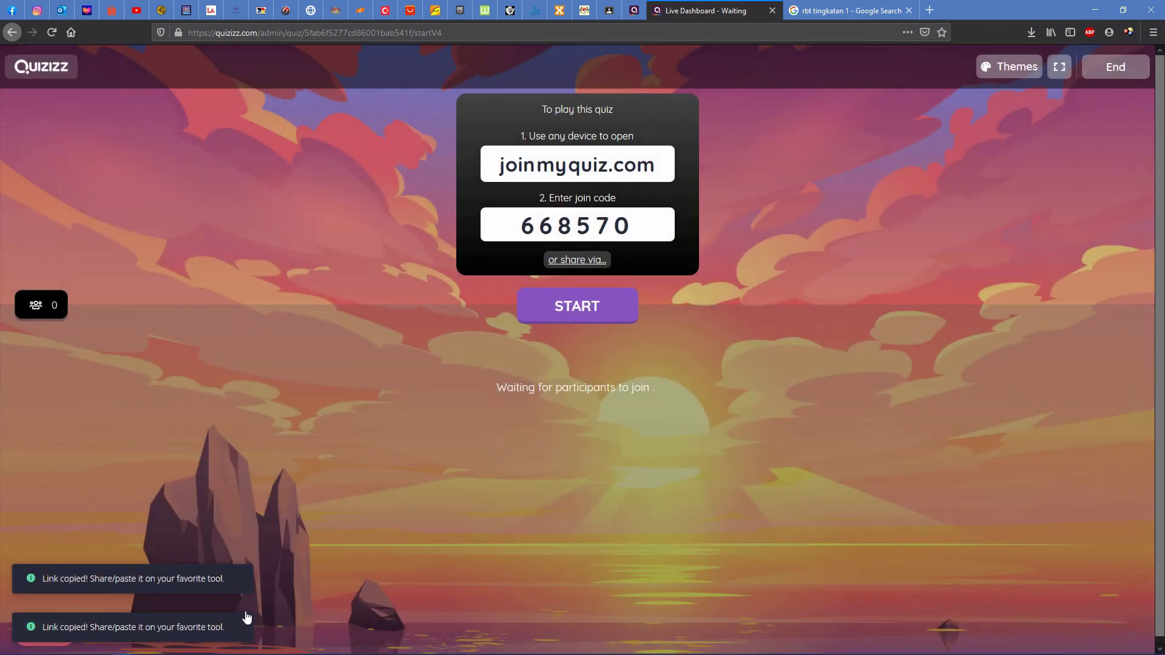
Switch to WhatsApp, paste the join link as a message draft in the "Family 1A6" chat, delete the draft and minimize WhatsApp.
left_click(201, 649)
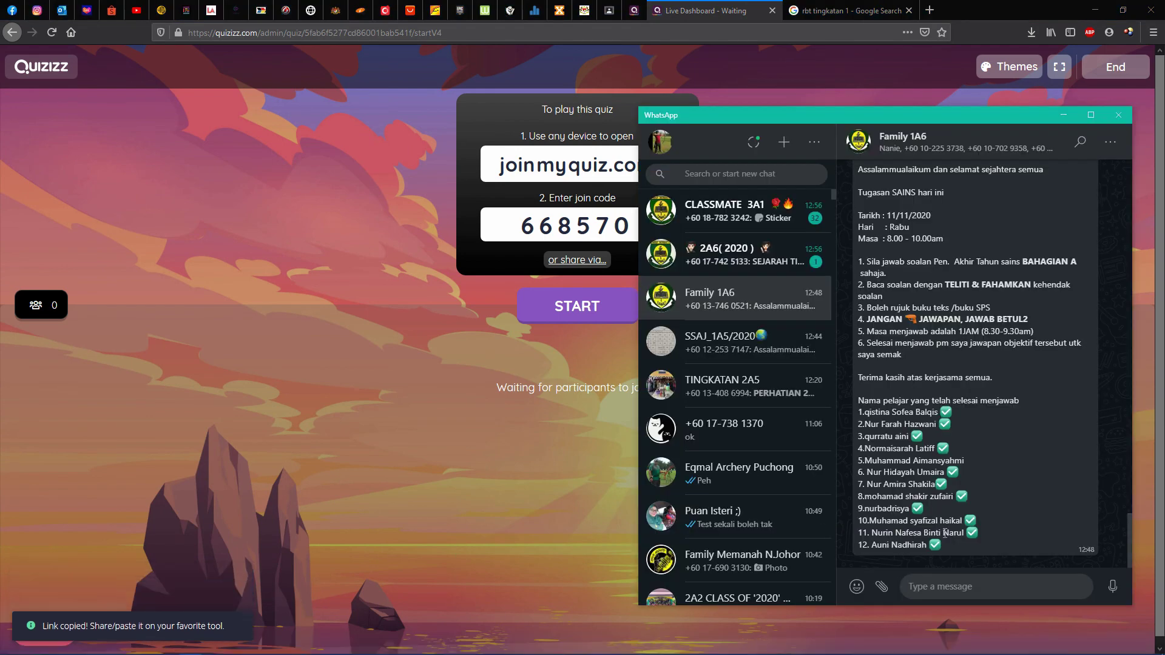
right_click(940, 586)
left_click(956, 532)
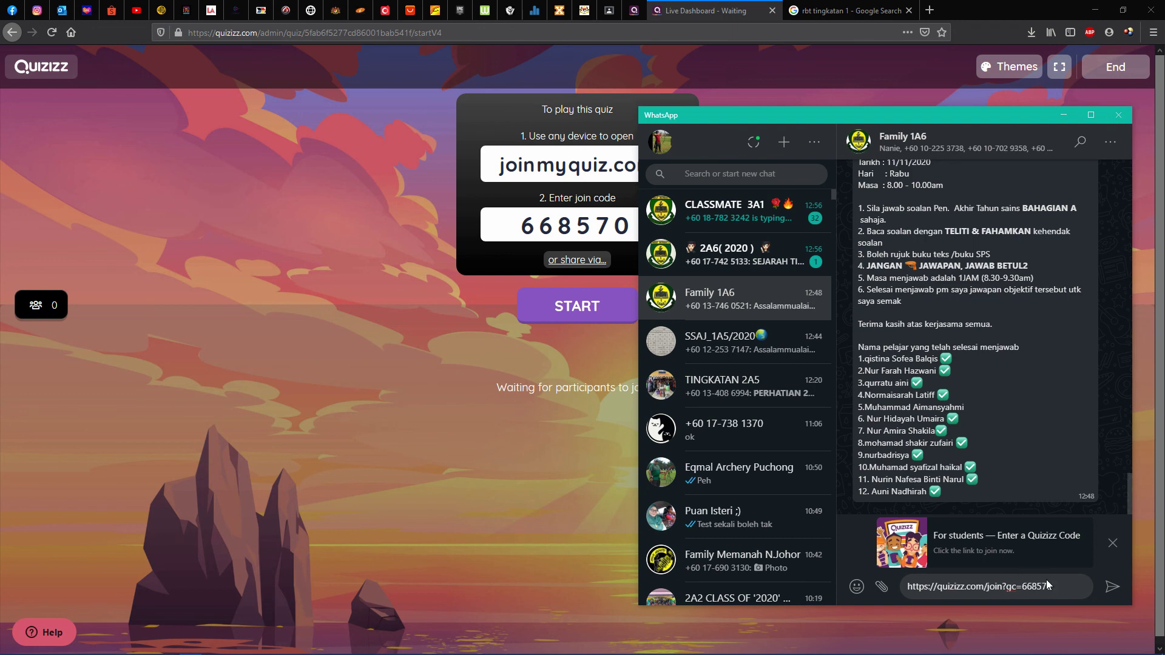
left_click_drag(1066, 590, 893, 583)
key("BackSpace")
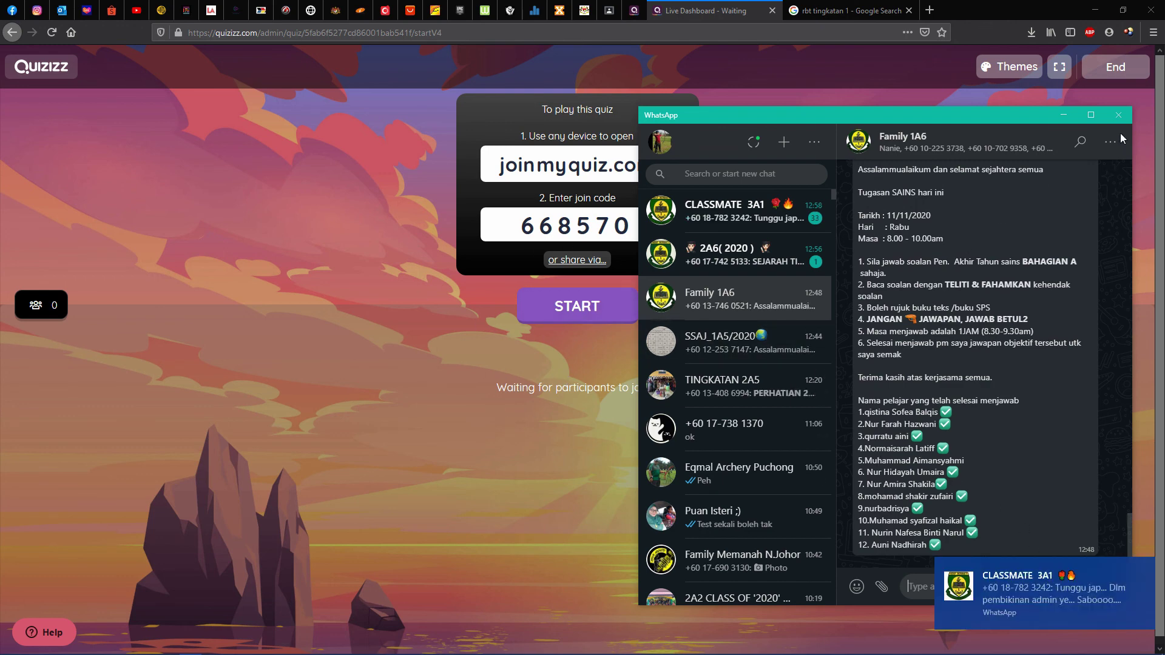
left_click(1065, 115)
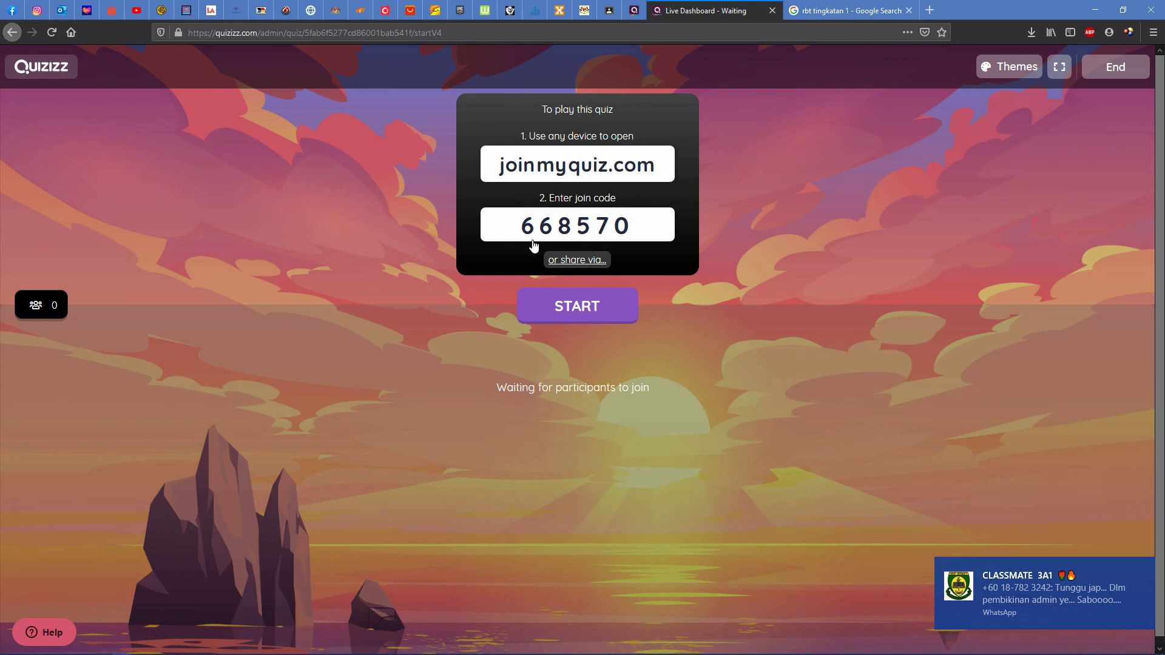
key("alt+z")
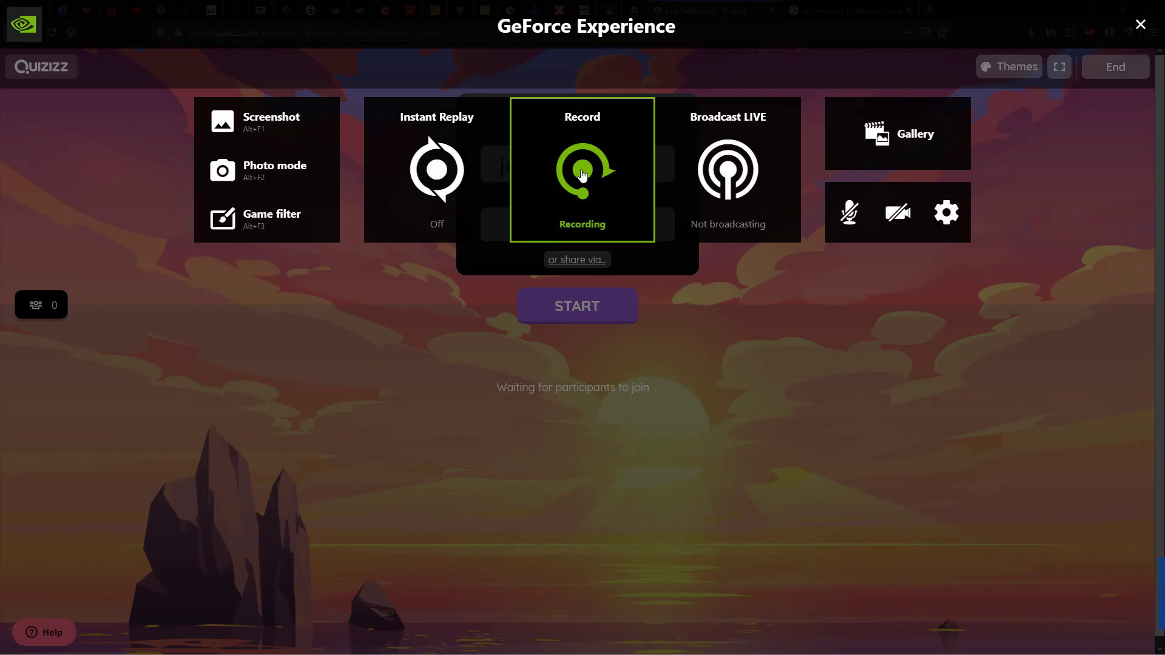